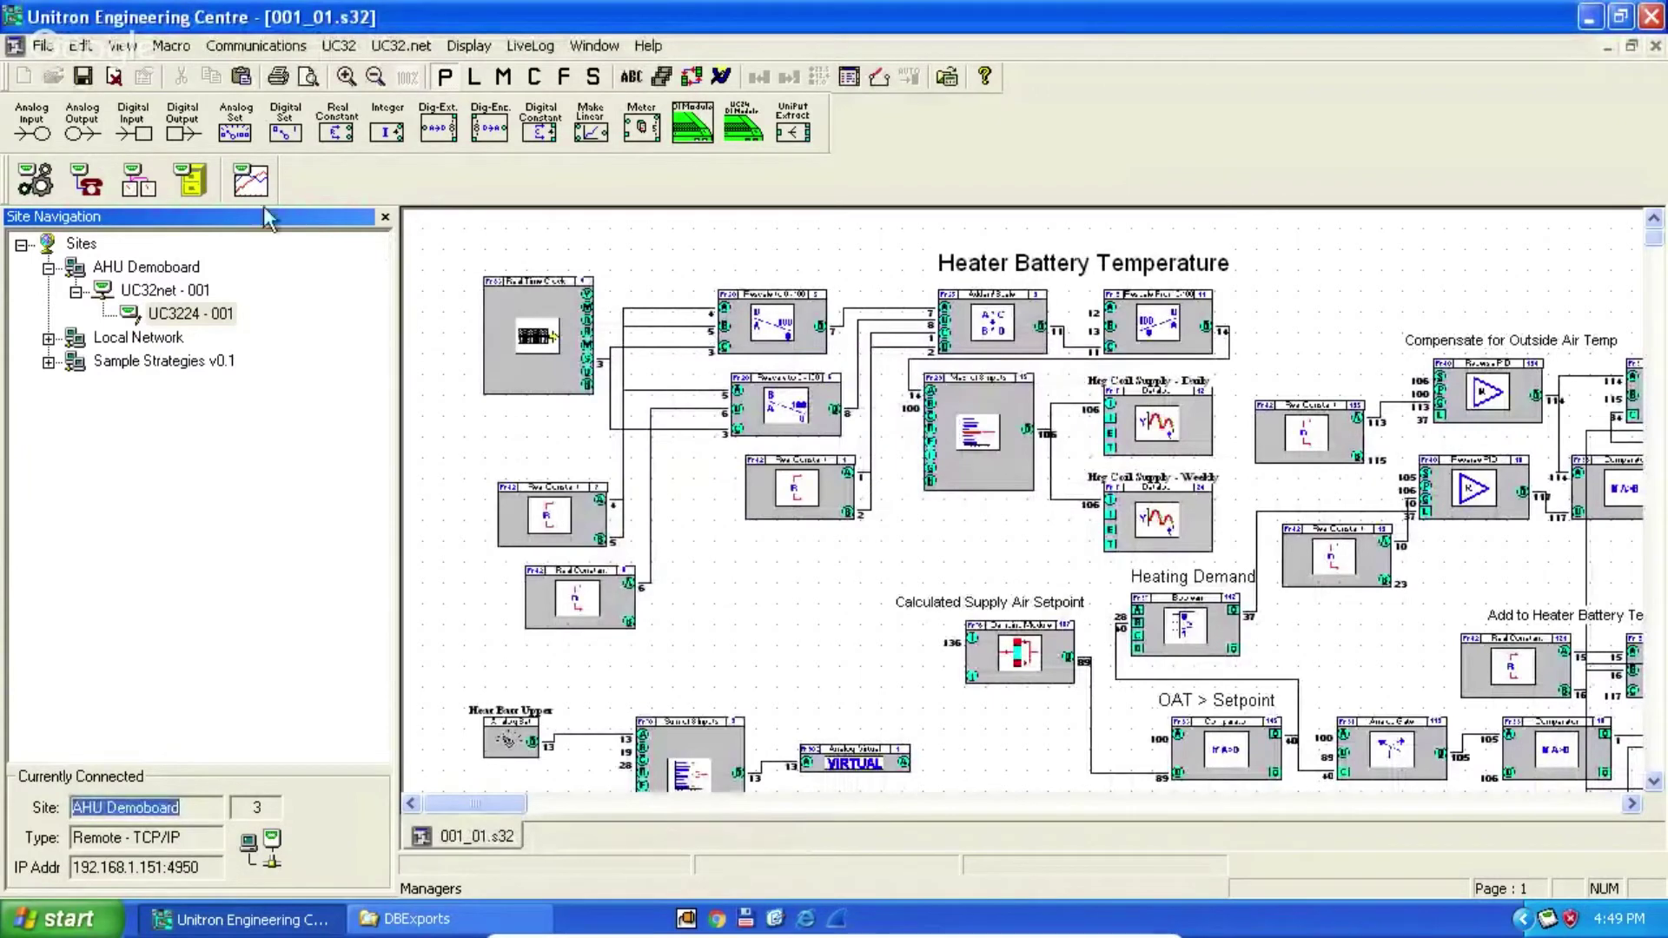
# - Review the AHU Demoboard site's connection details and its controller list in the site configuration without changing anything
pyautogui.click(34, 180)
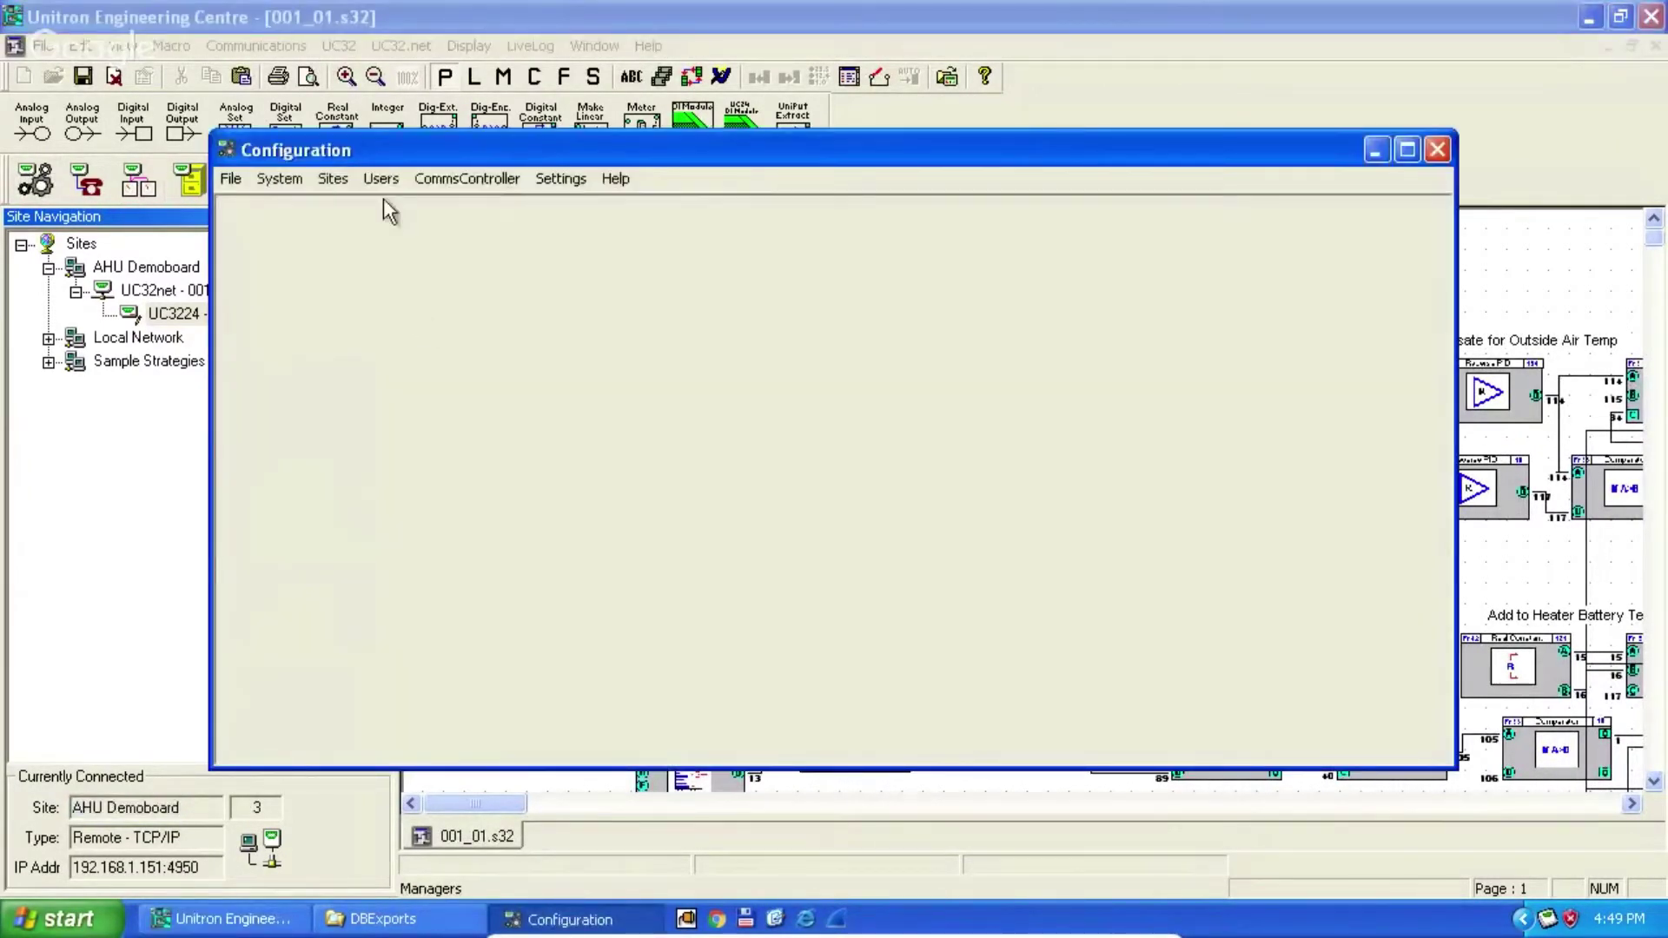
pyautogui.click(347, 176)
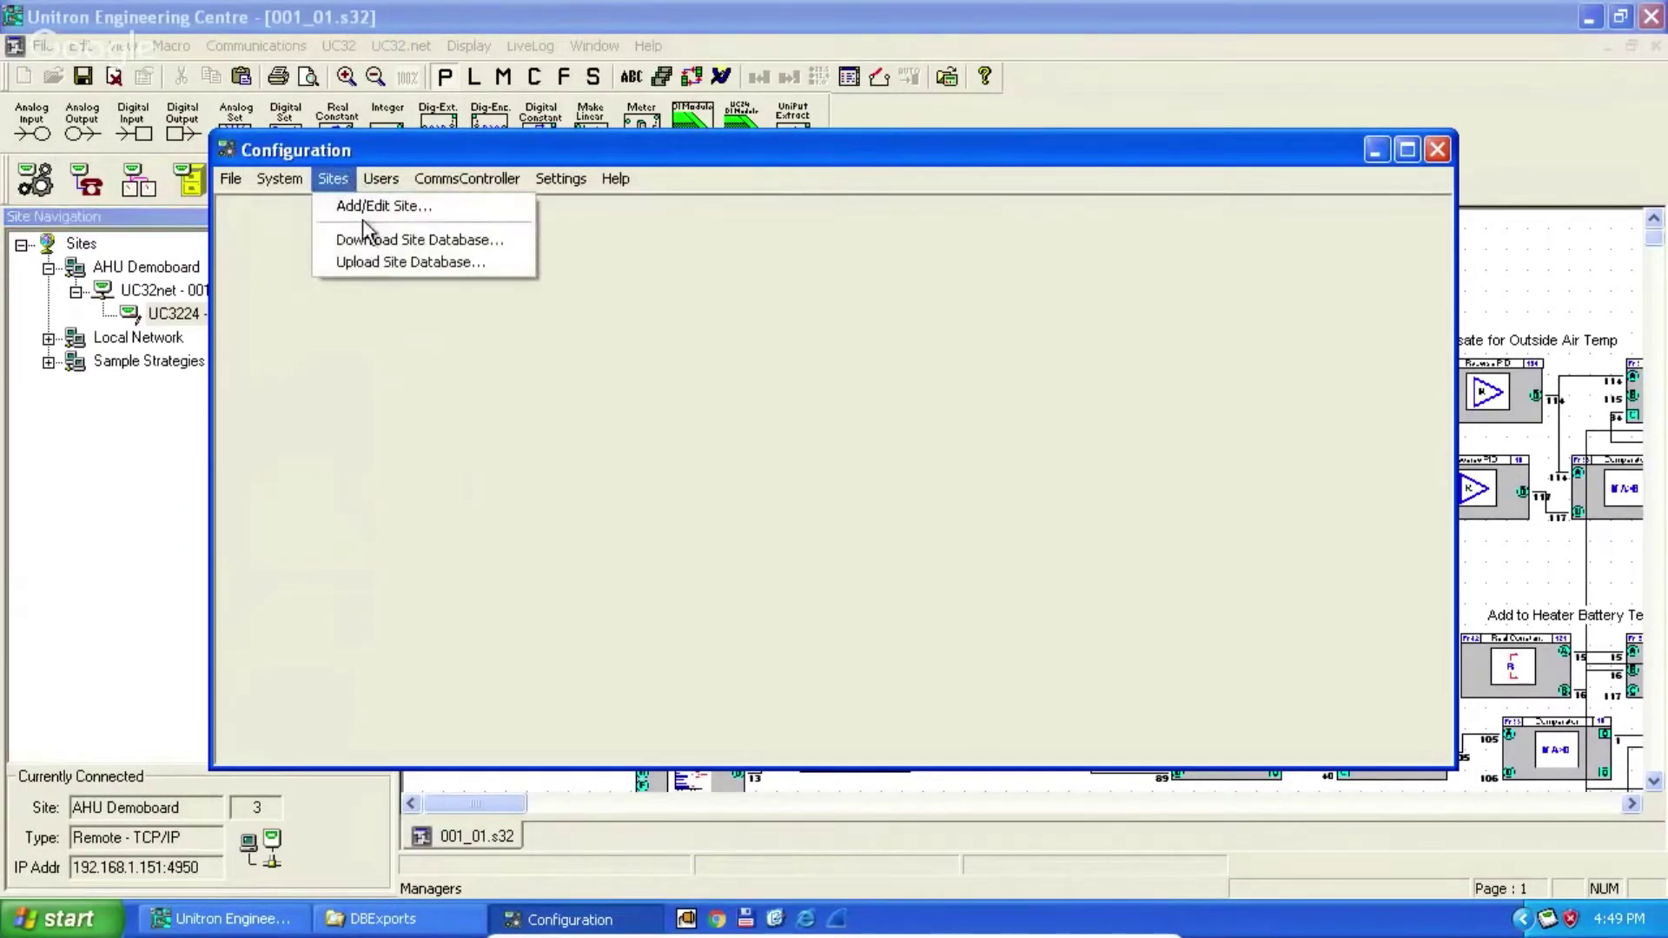
pyautogui.click(362, 208)
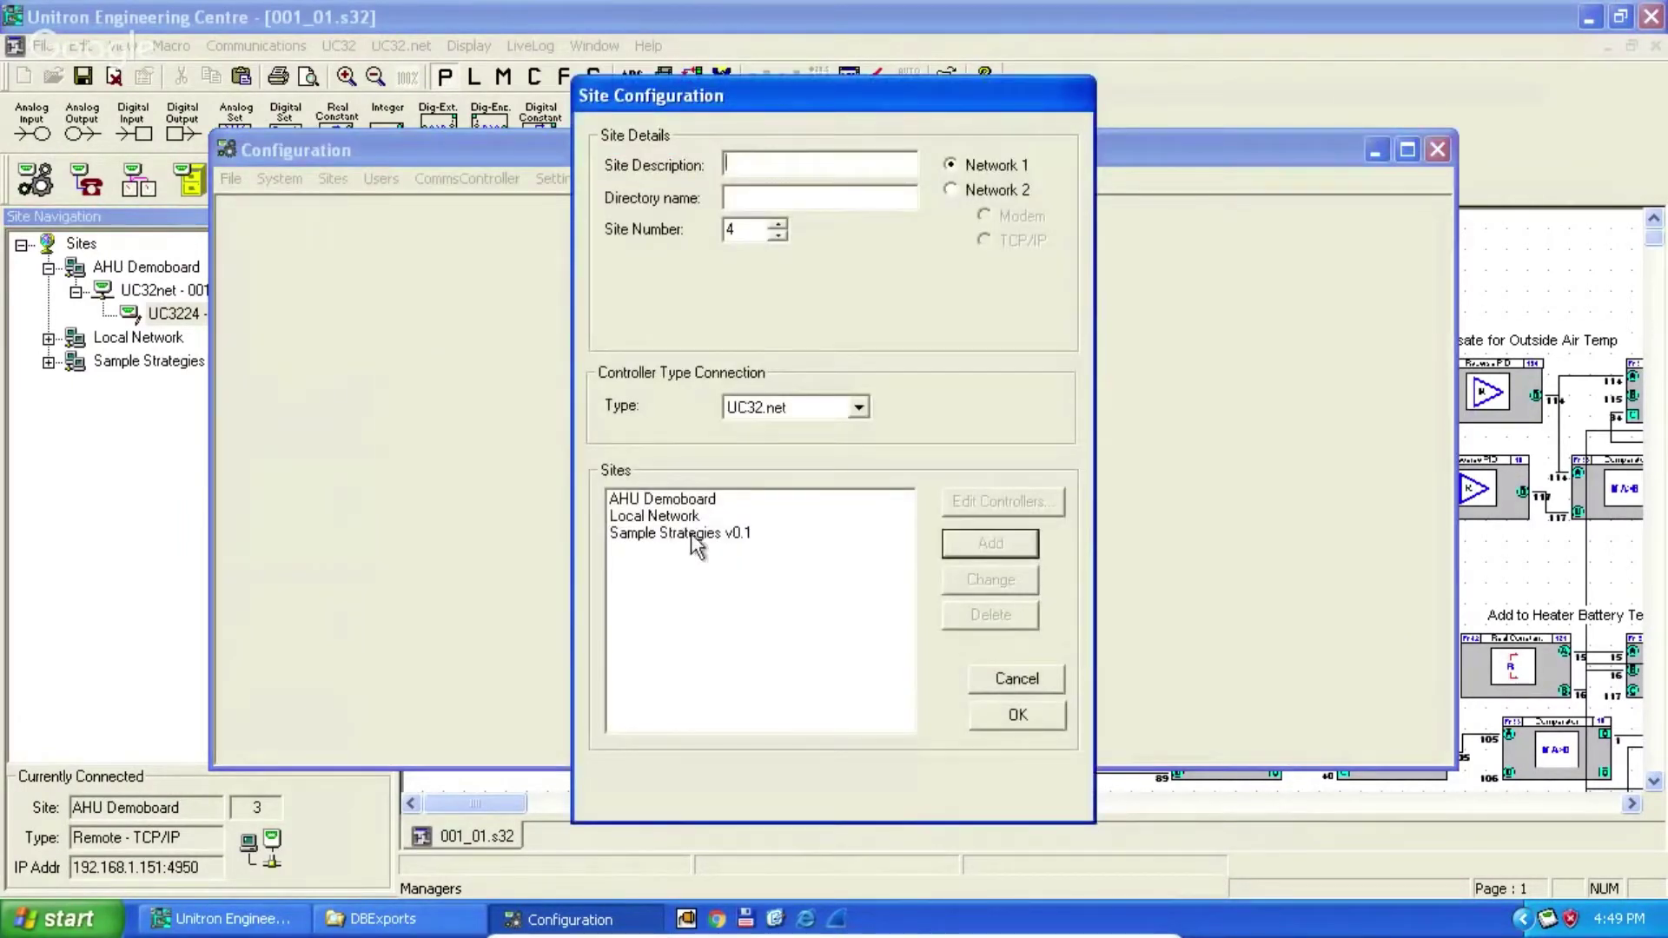
pyautogui.click(691, 497)
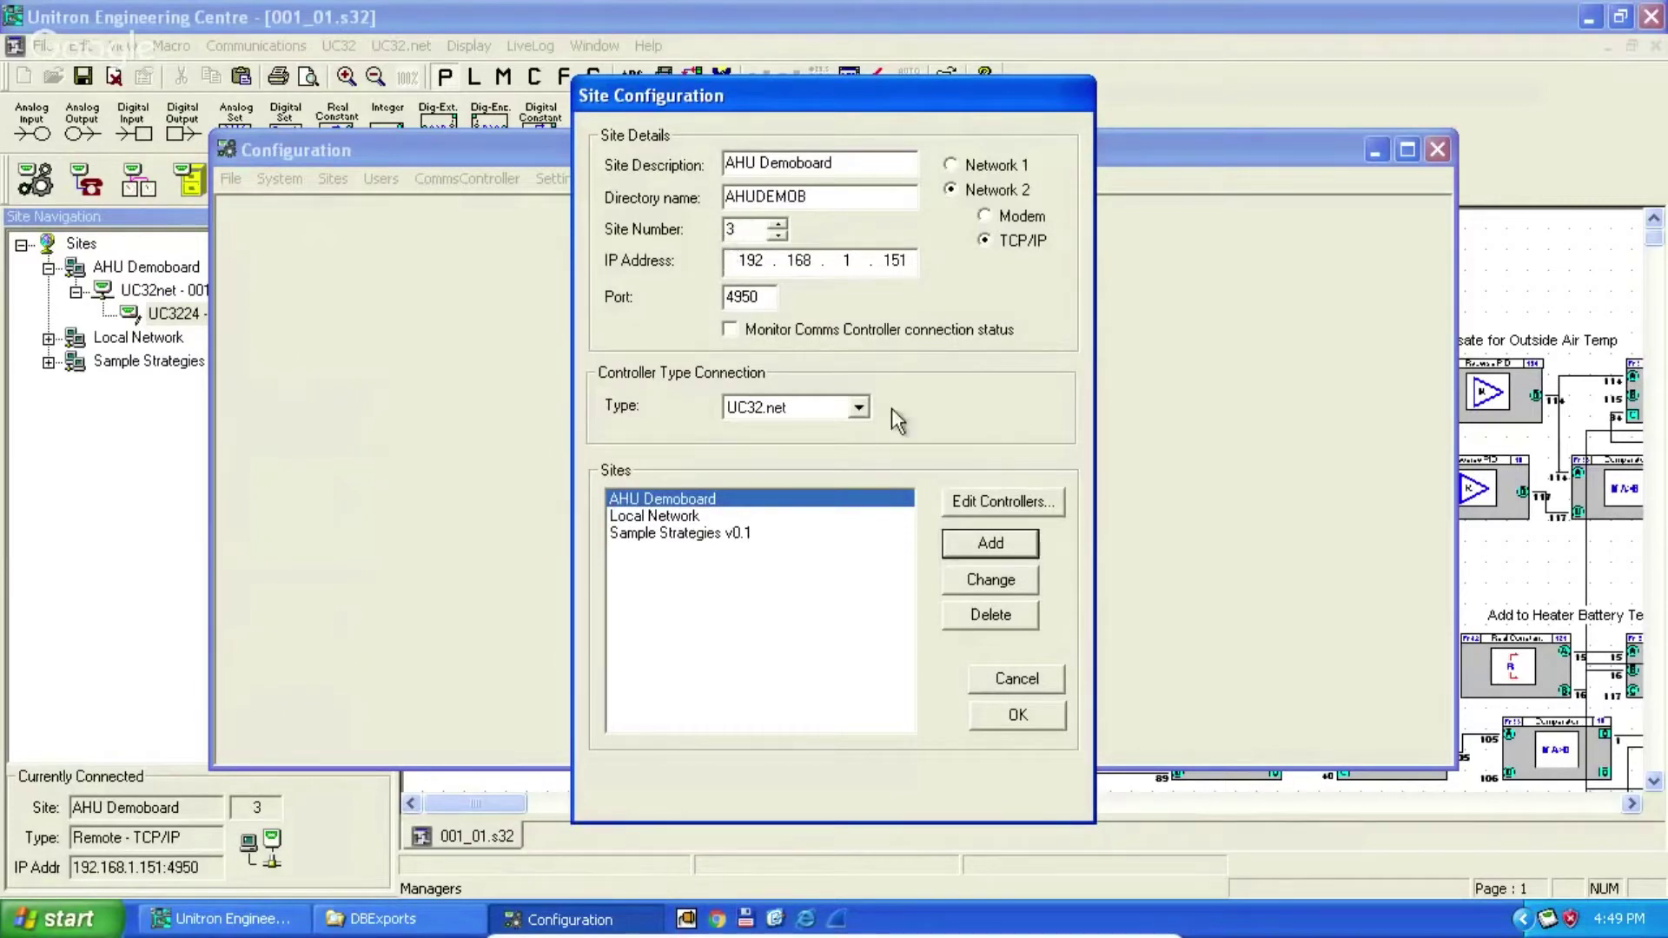
pyautogui.click(990, 507)
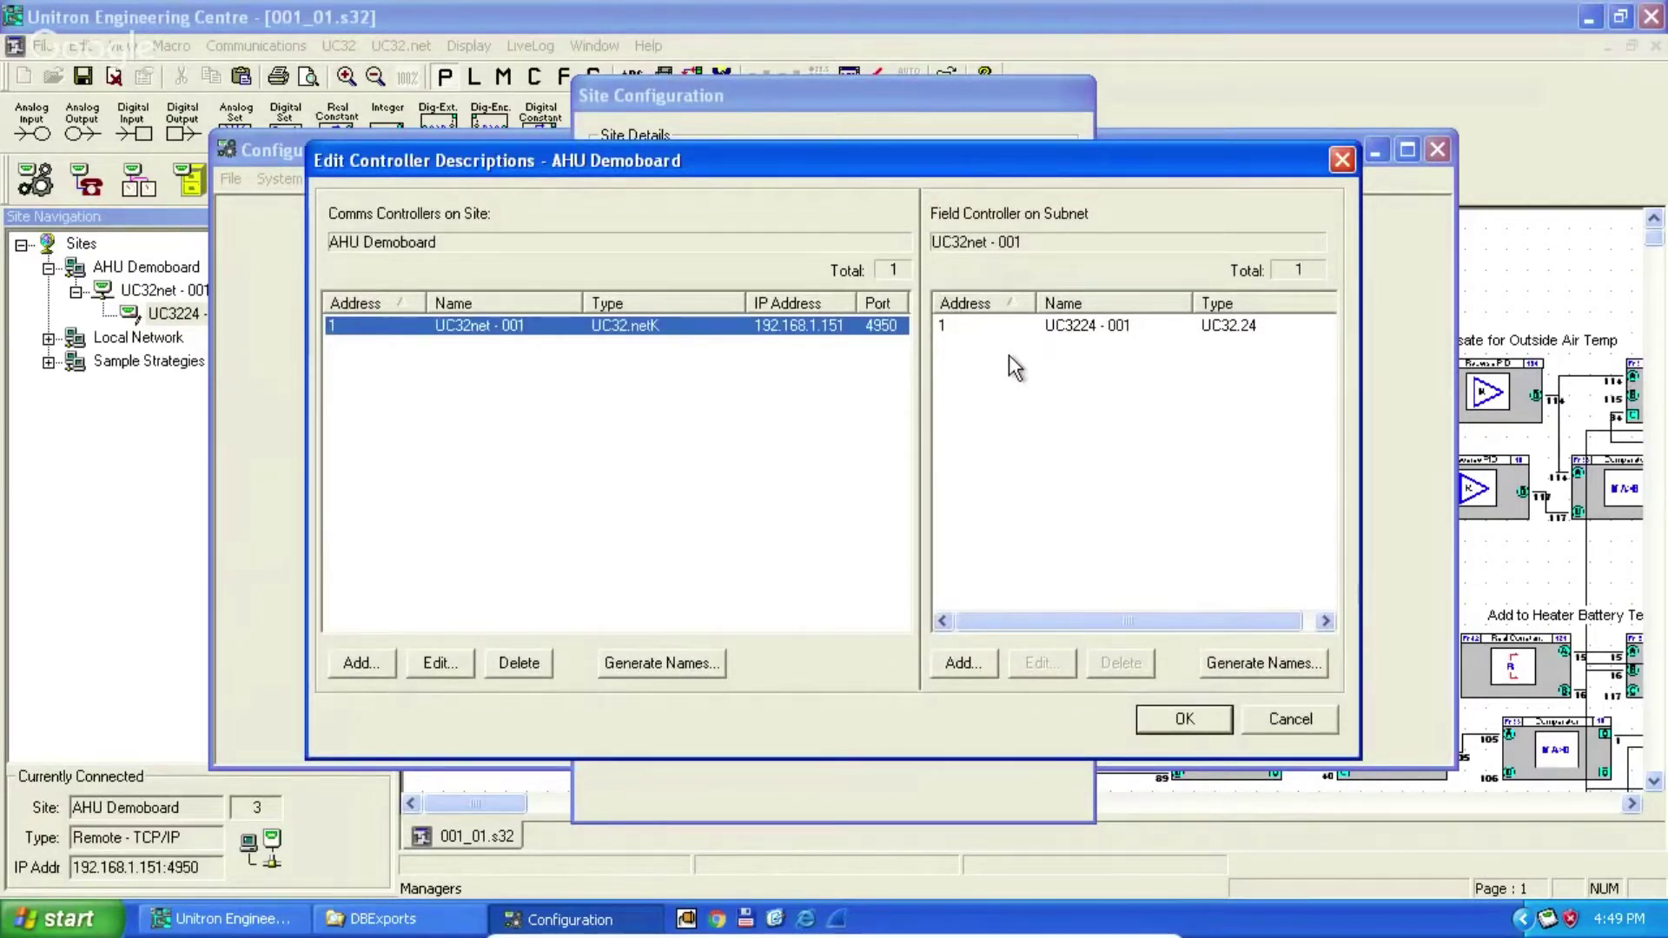
pyautogui.click(1315, 727)
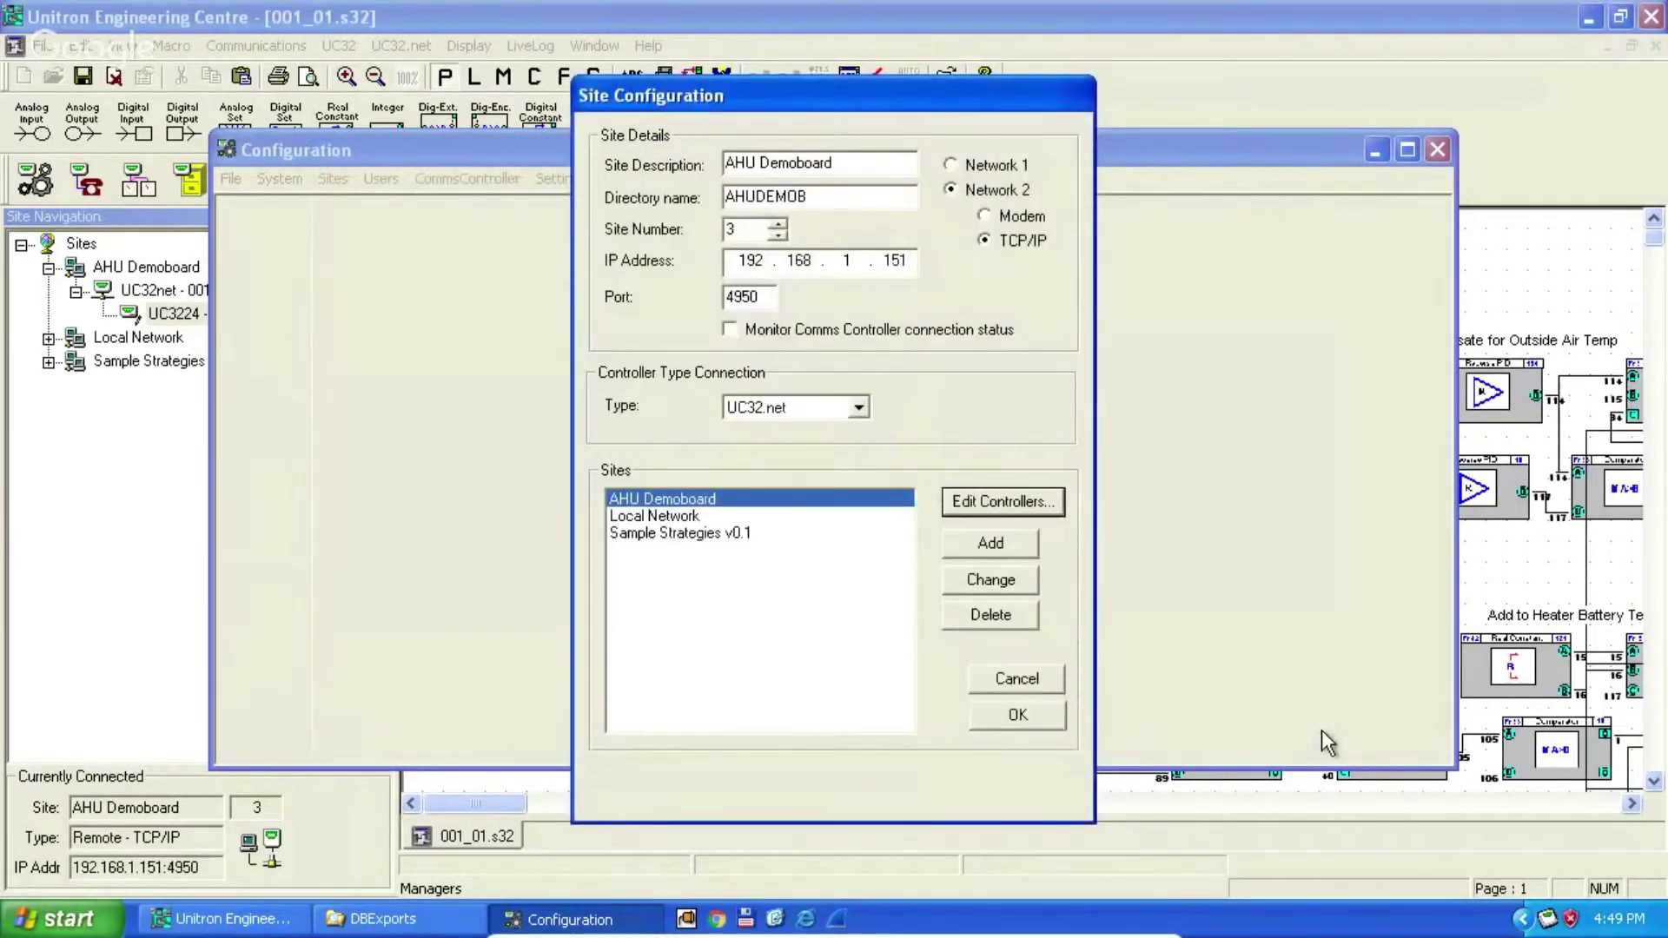
pyautogui.click(1018, 685)
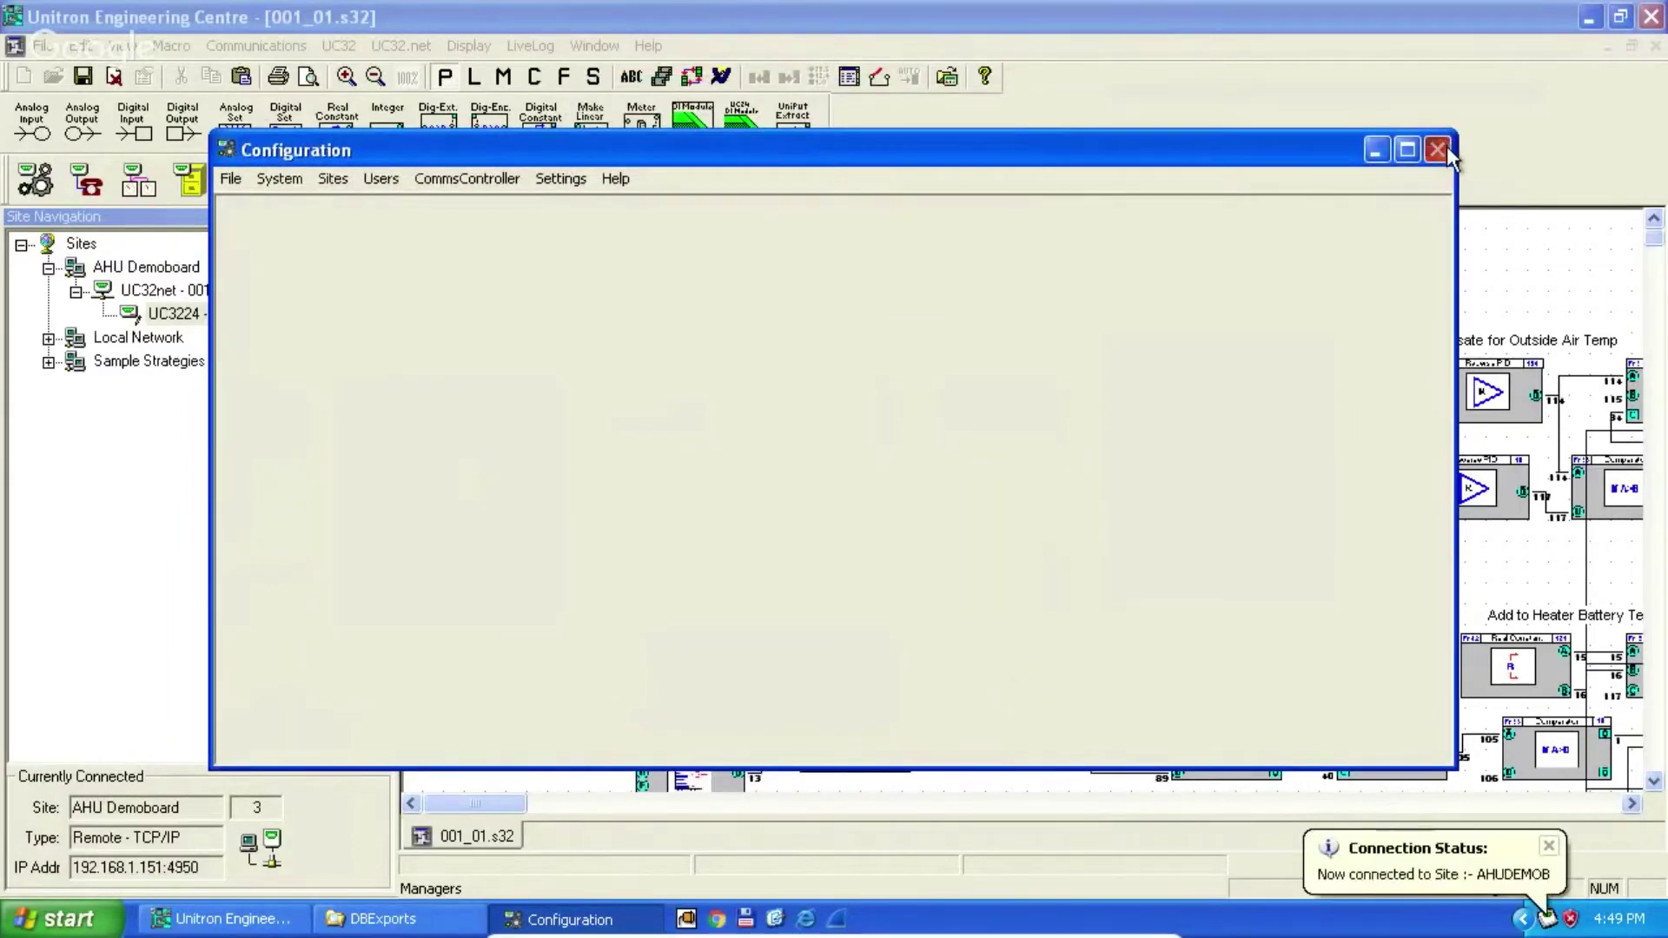
pyautogui.click(1445, 147)
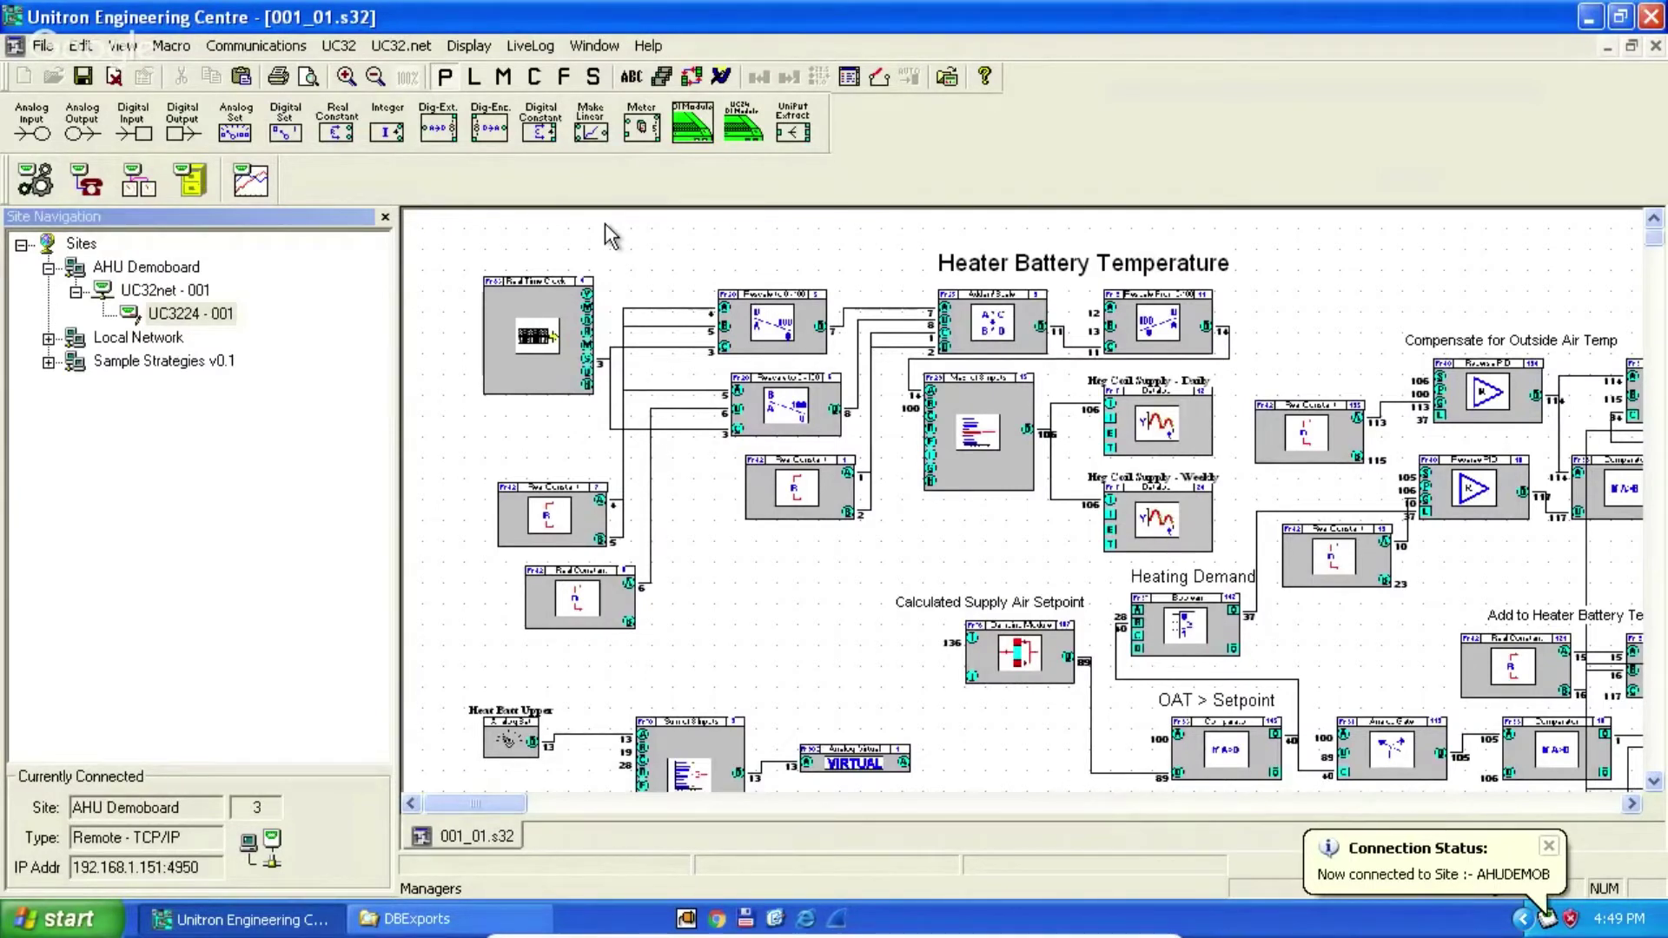
# - Export the point database of the current AHU Demoboard site to file
pyautogui.click(191, 181)
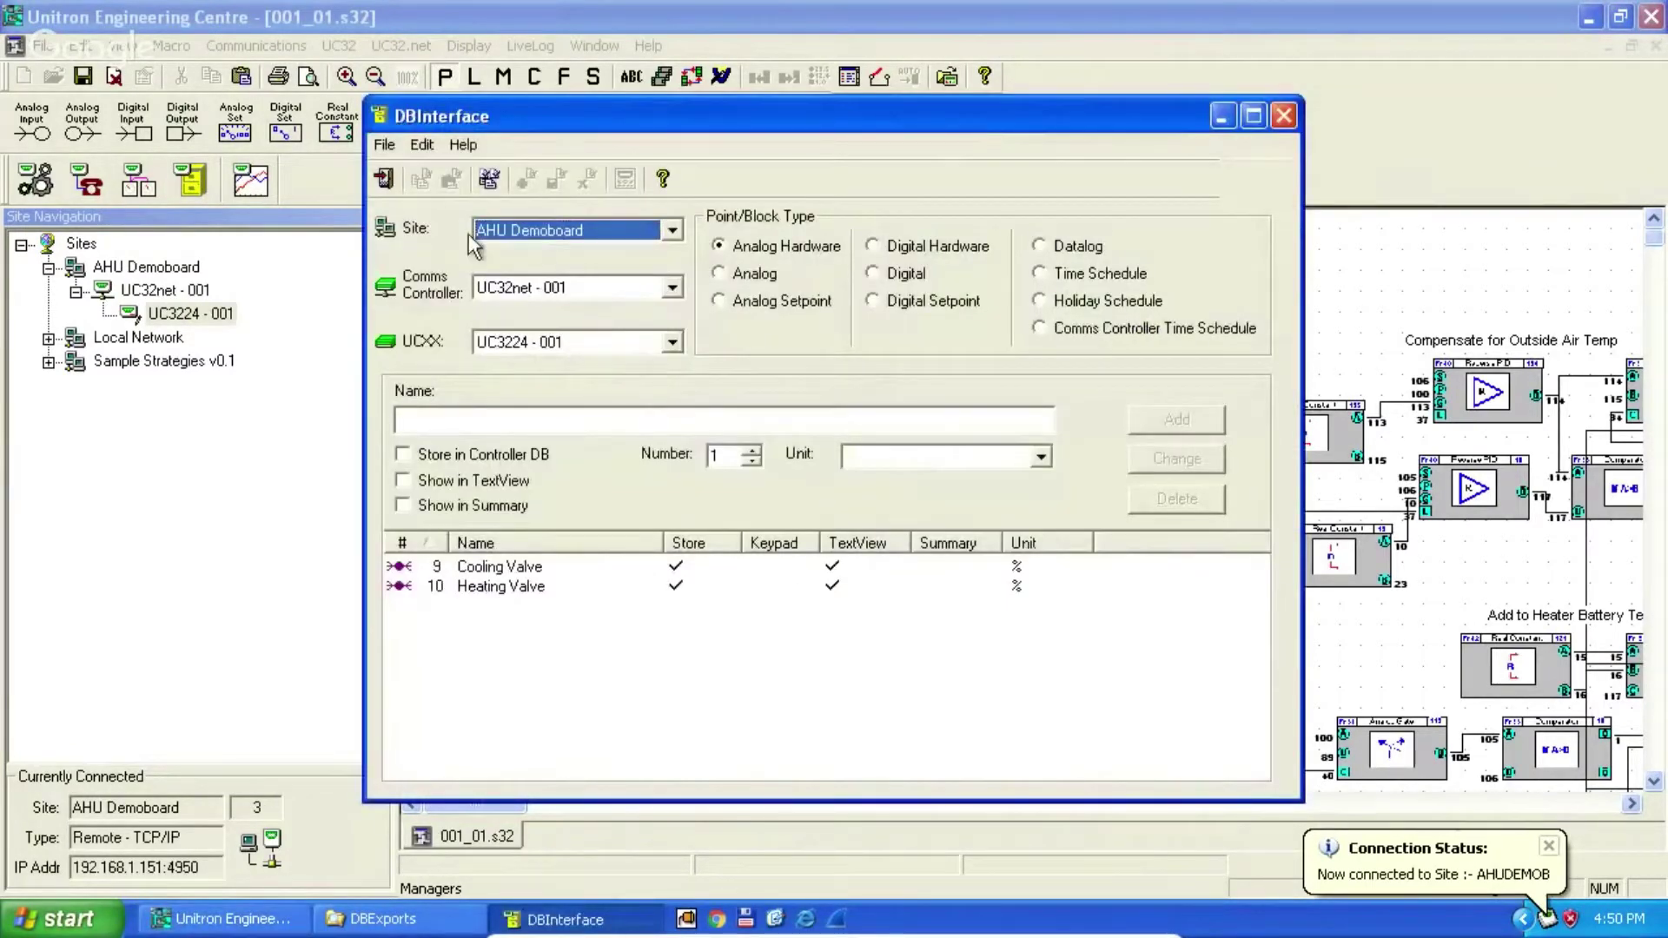
pyautogui.click(384, 145)
pyautogui.moveTo(469, 201)
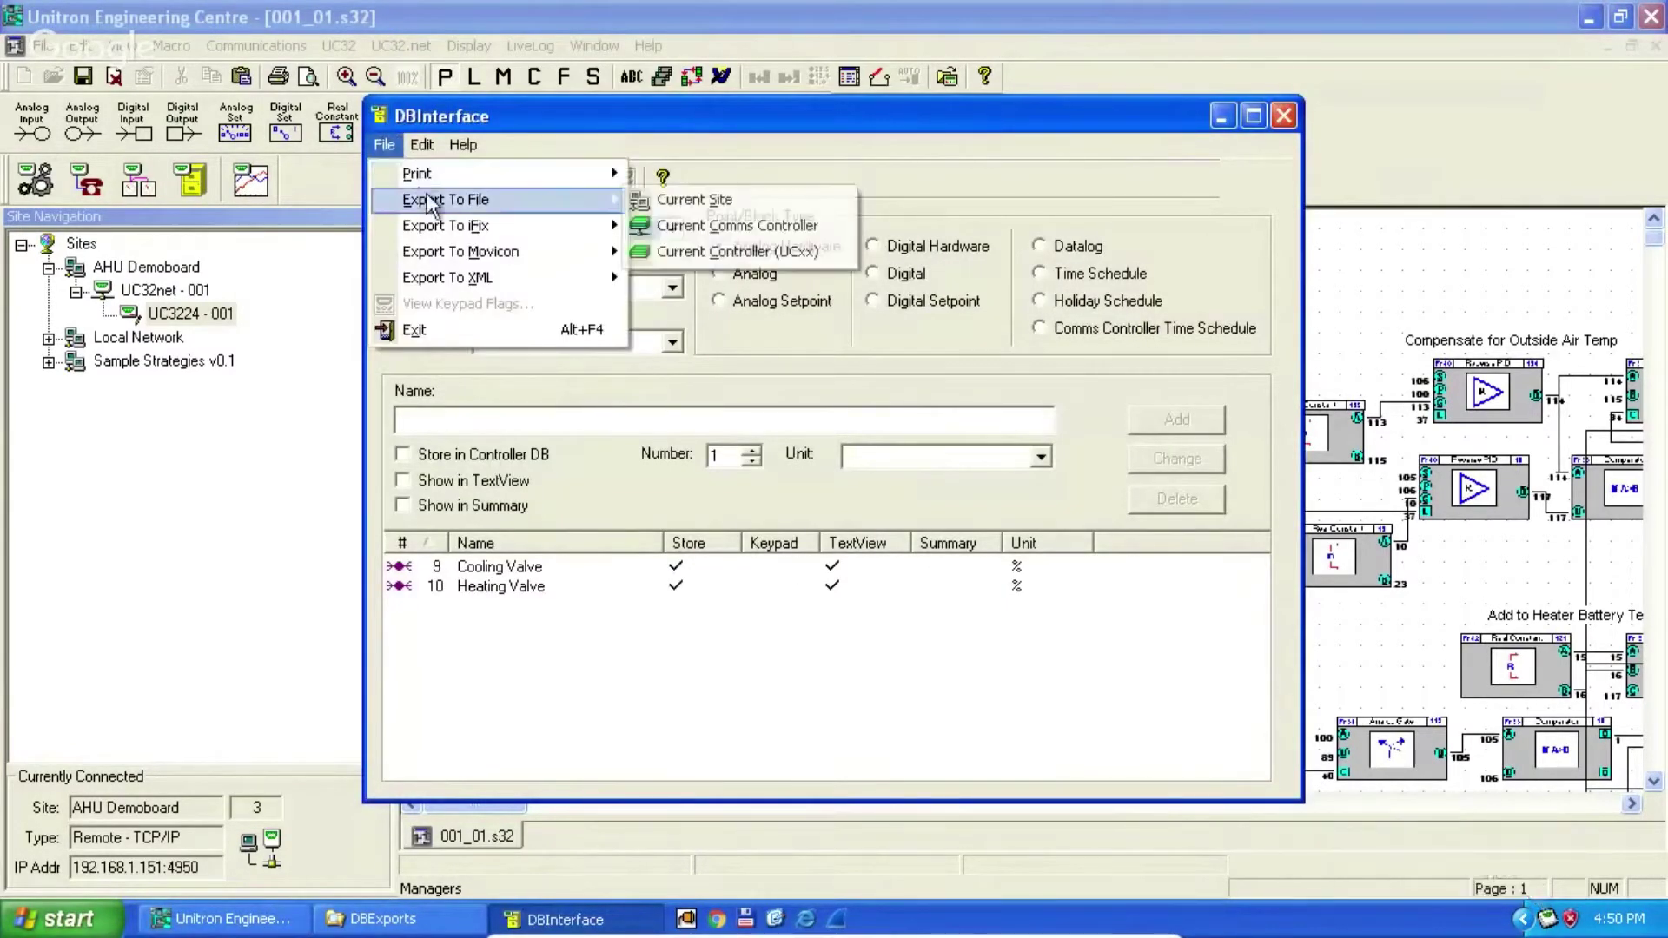
pyautogui.click(672, 199)
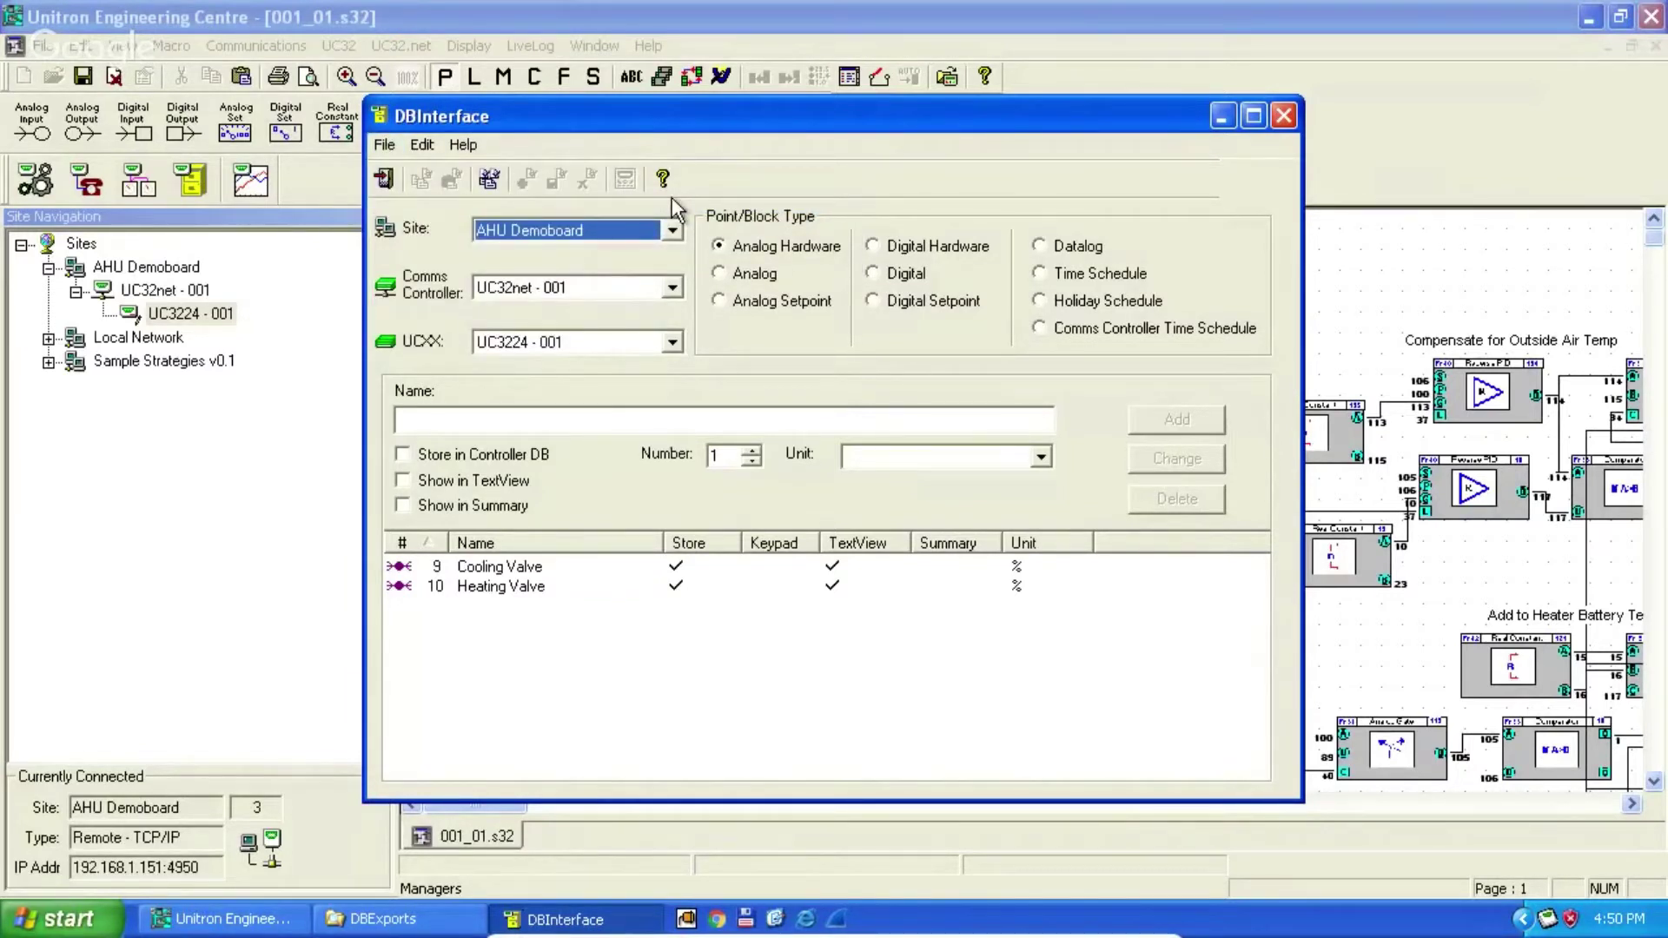
# - Check the exported CSV files in the DBExports folder, and close the database interface
pyautogui.click(415, 921)
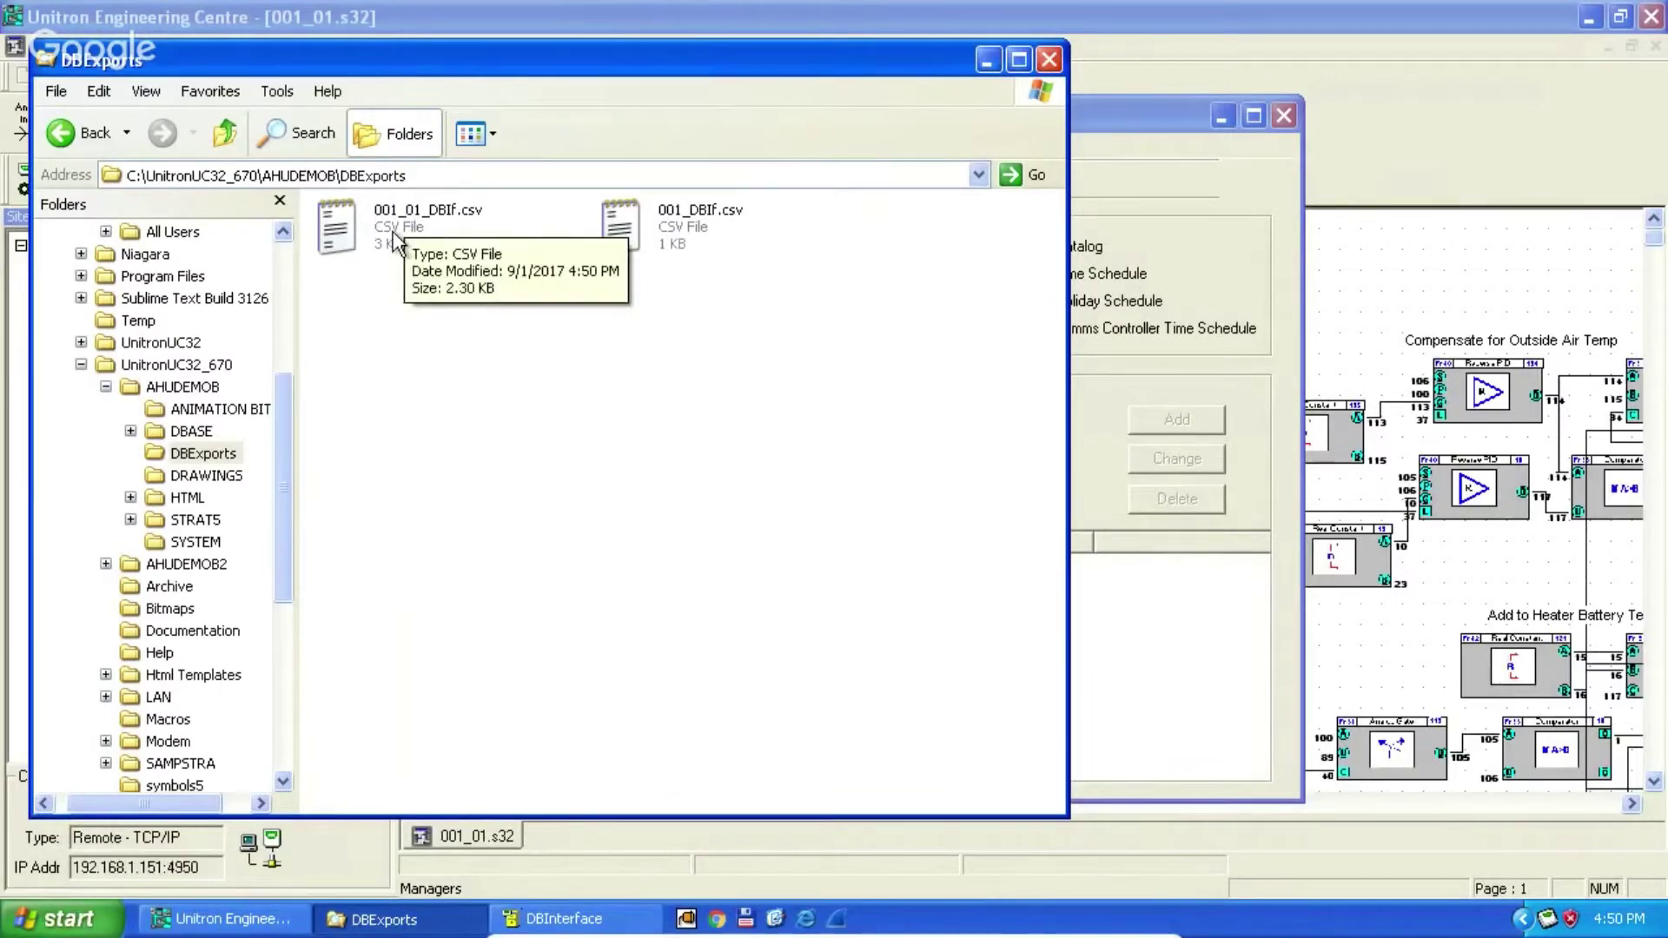
pyautogui.click(1236, 224)
pyautogui.click(1254, 115)
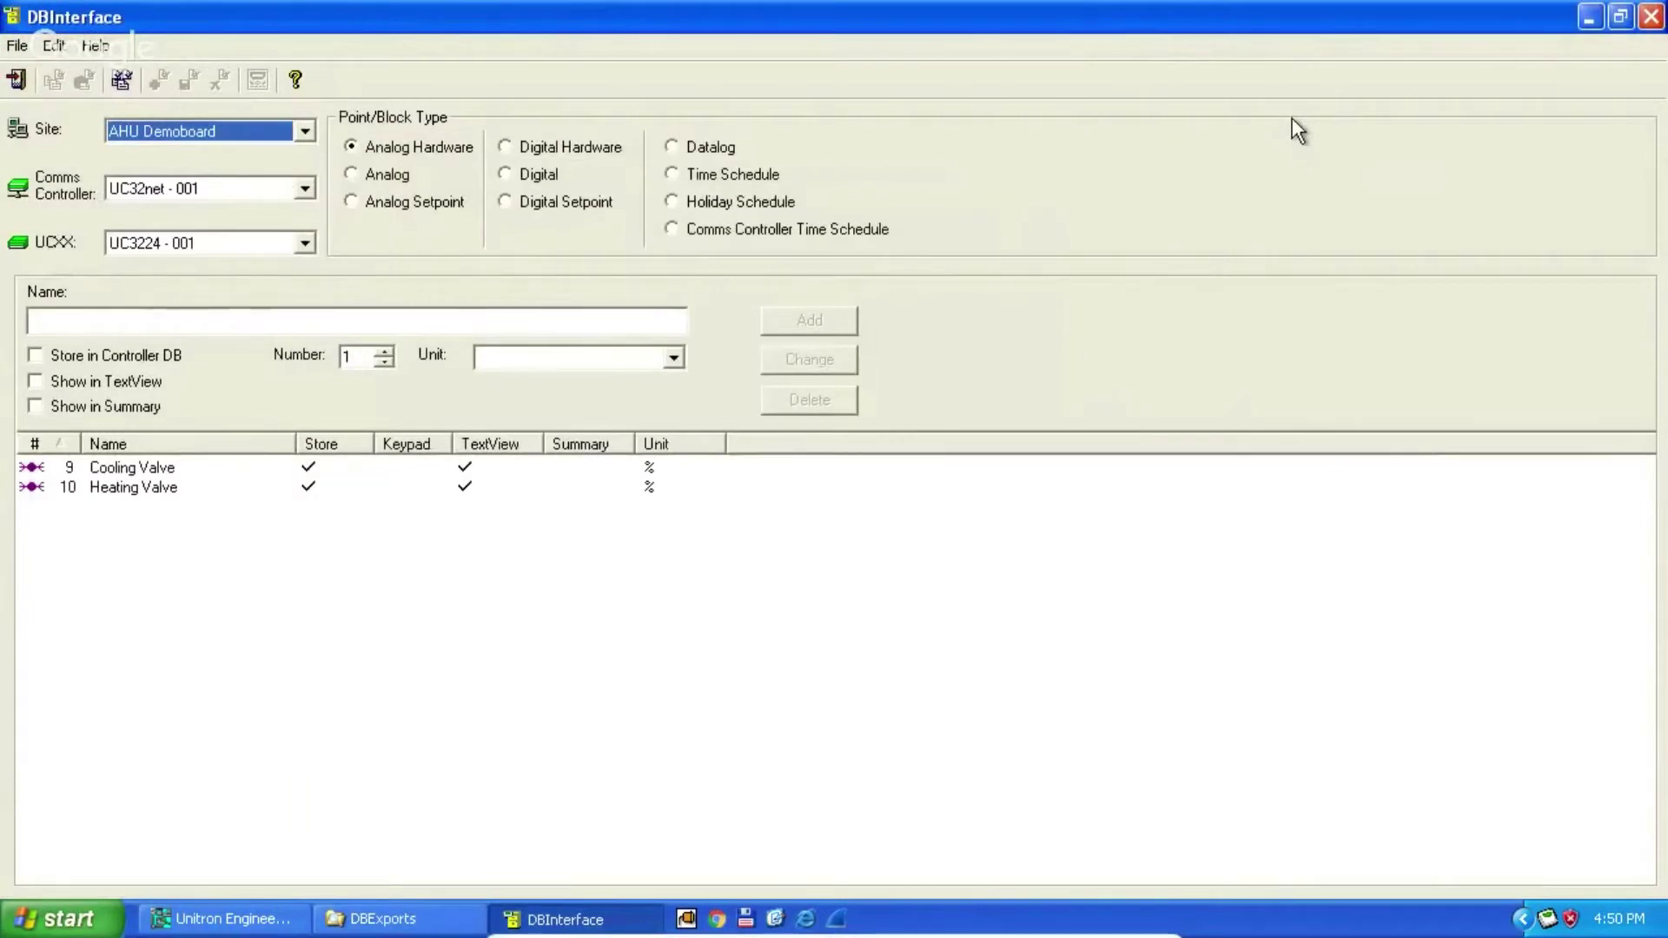
pyautogui.click(1651, 17)
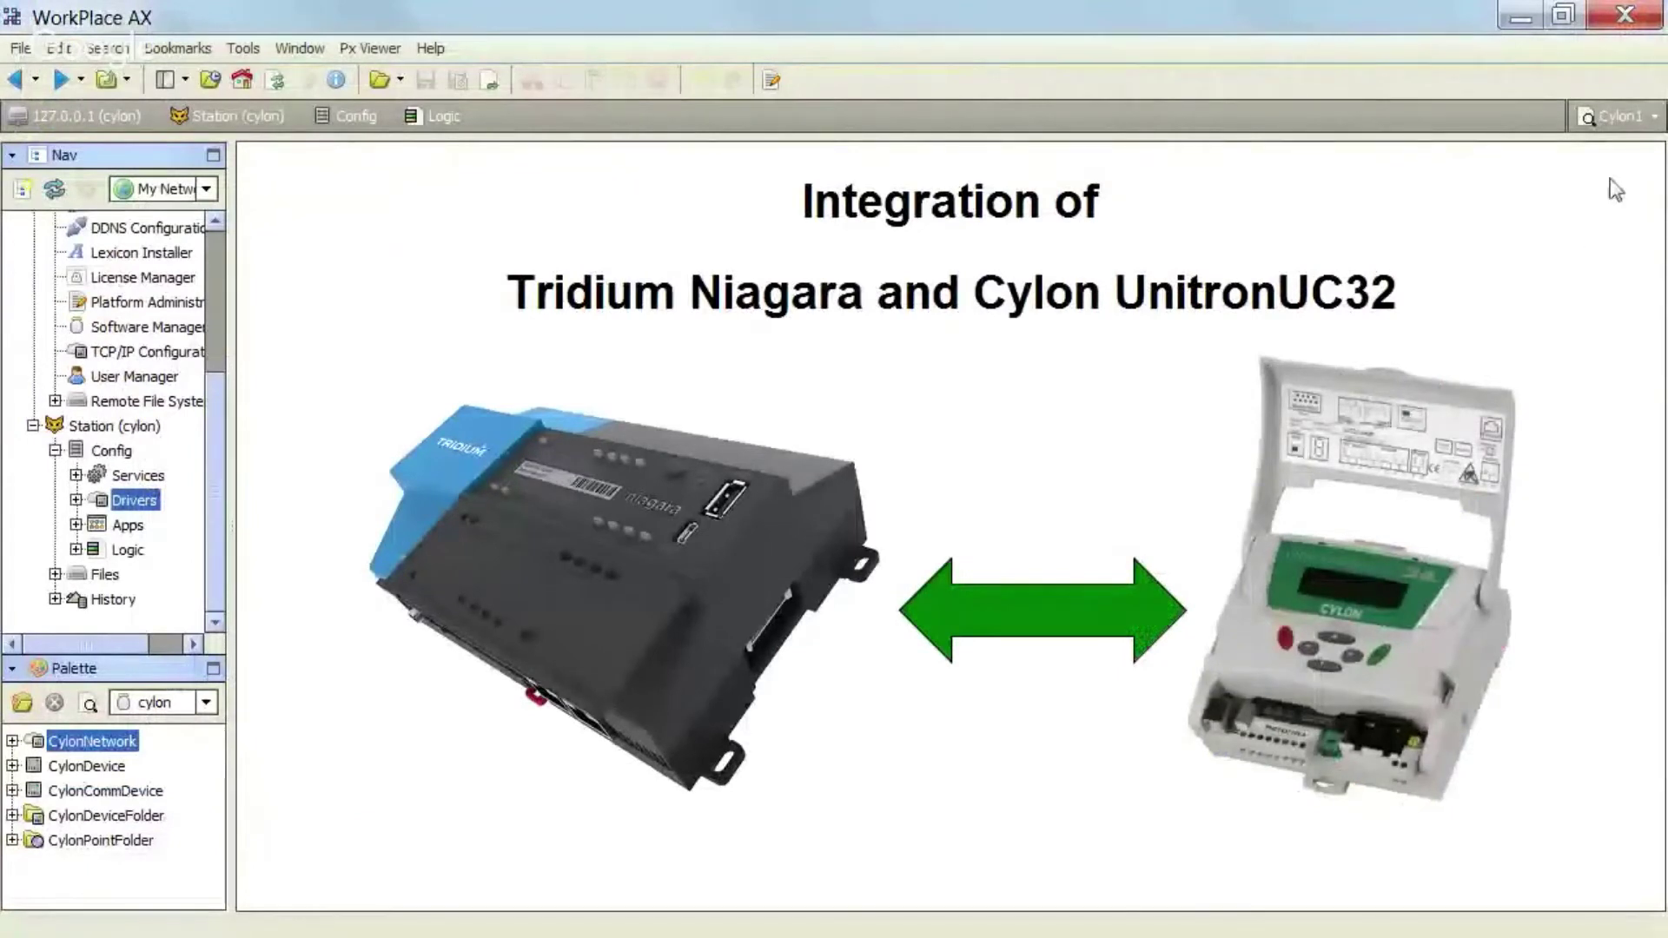
# - In WorkPlace AX, display the Logic folder's Cylon view with the JACE and controller network diagram
pyautogui.click(1624, 118)
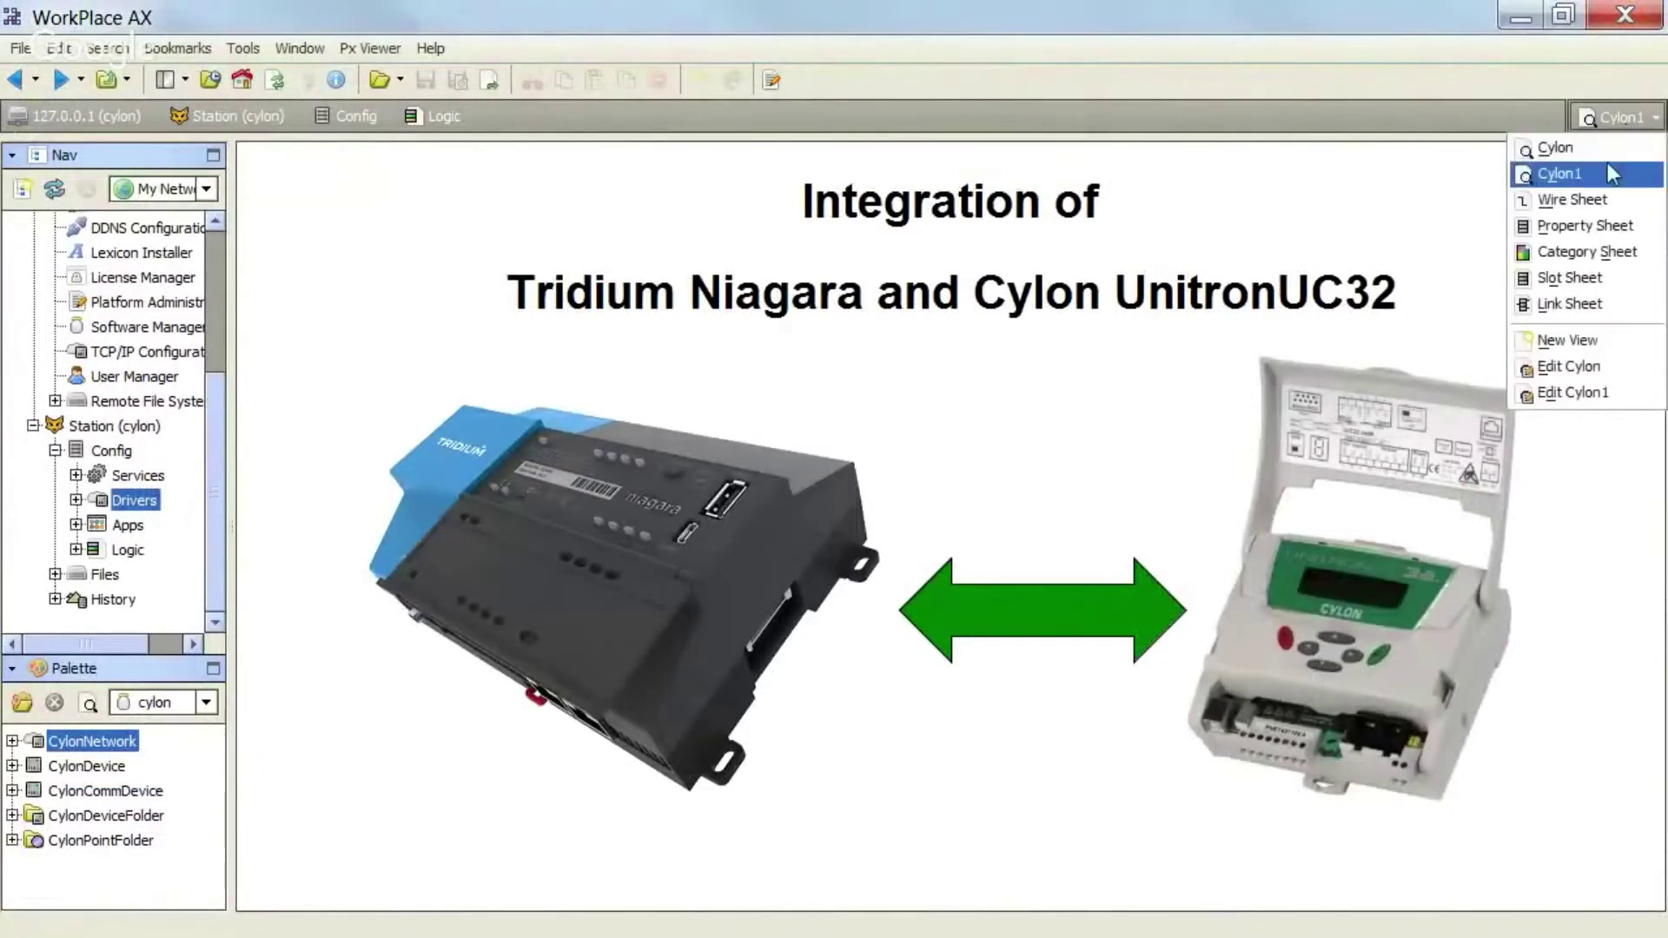
pyautogui.click(1601, 150)
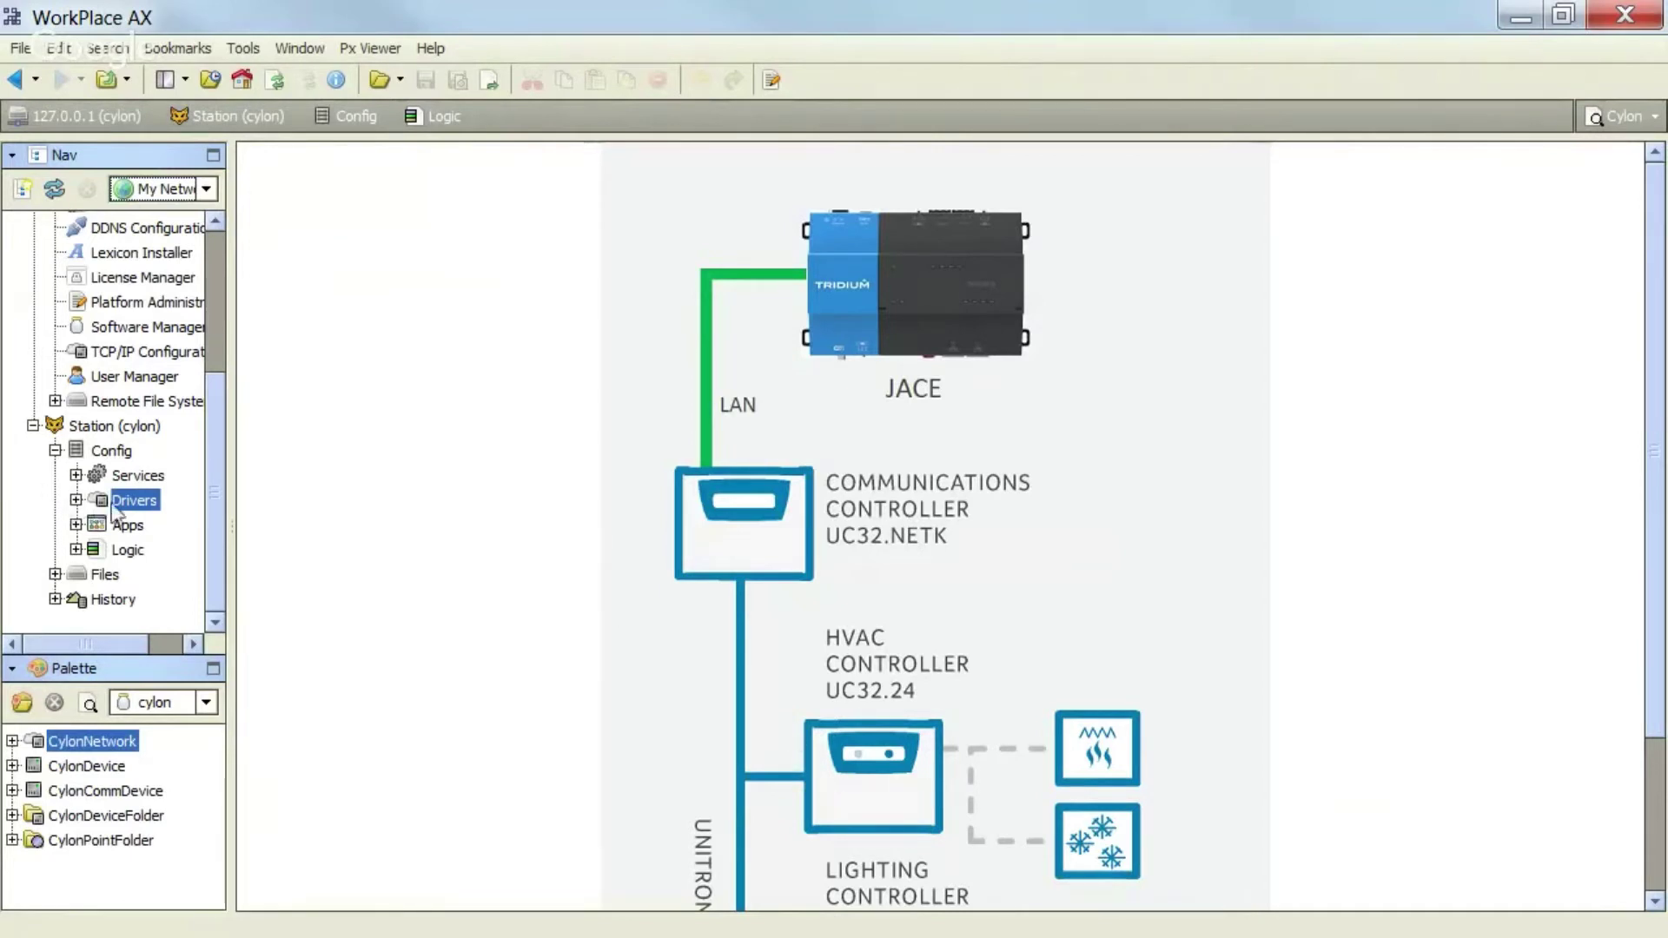
pyautogui.click(167, 708)
pyautogui.click(170, 698)
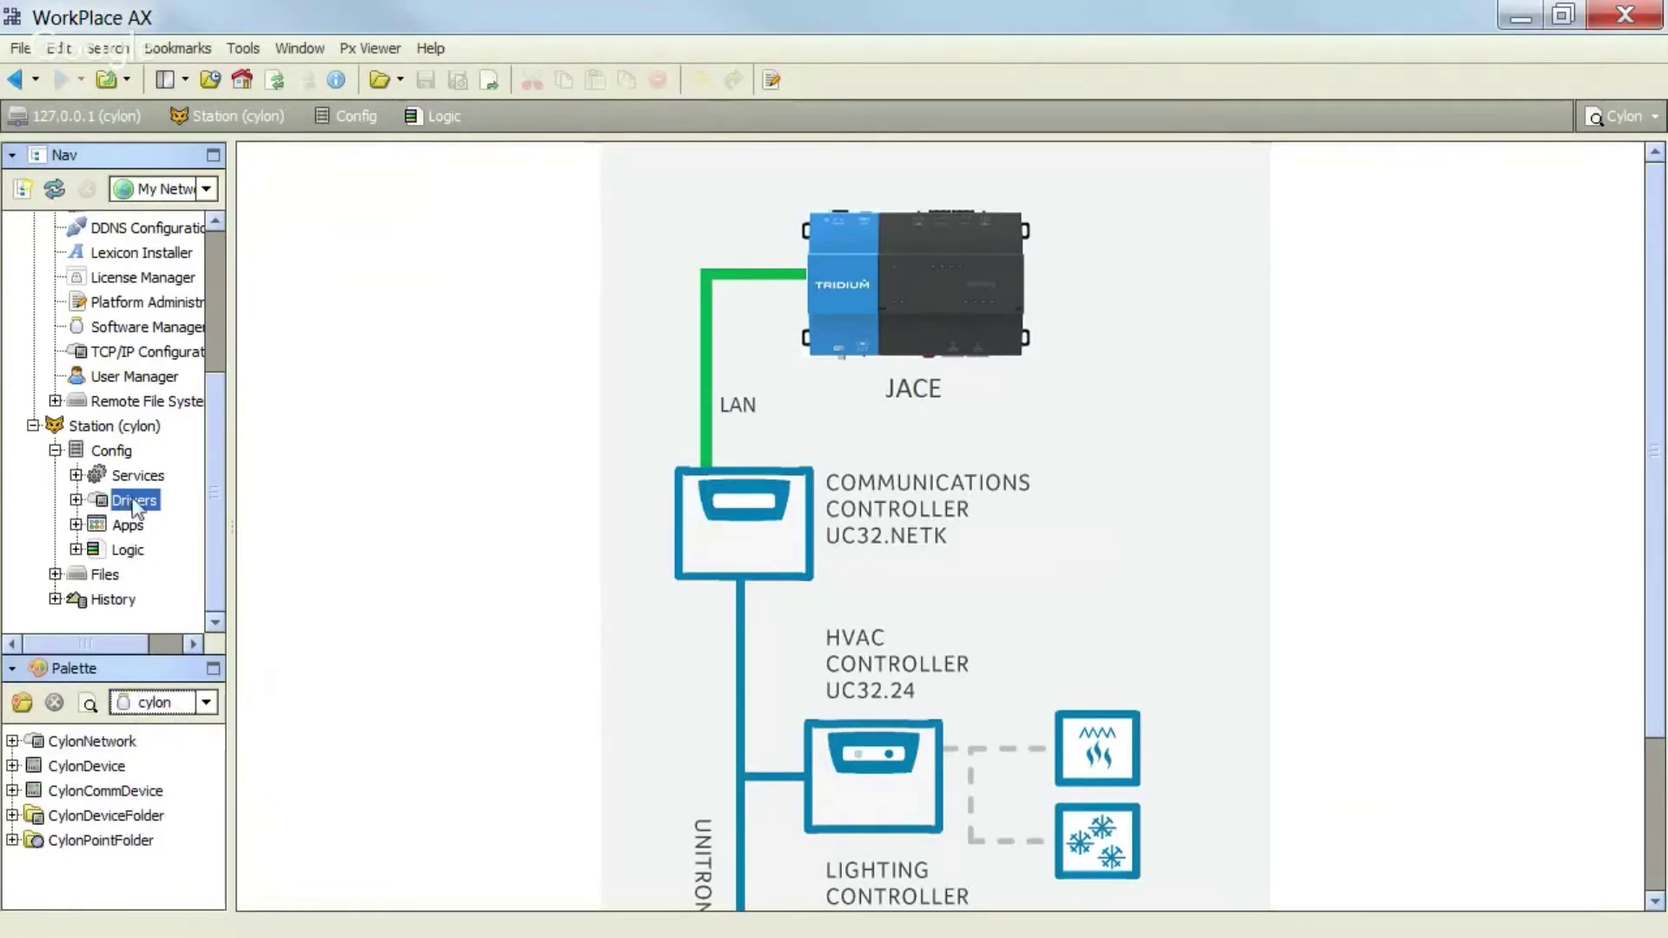
pyautogui.click(128, 549)
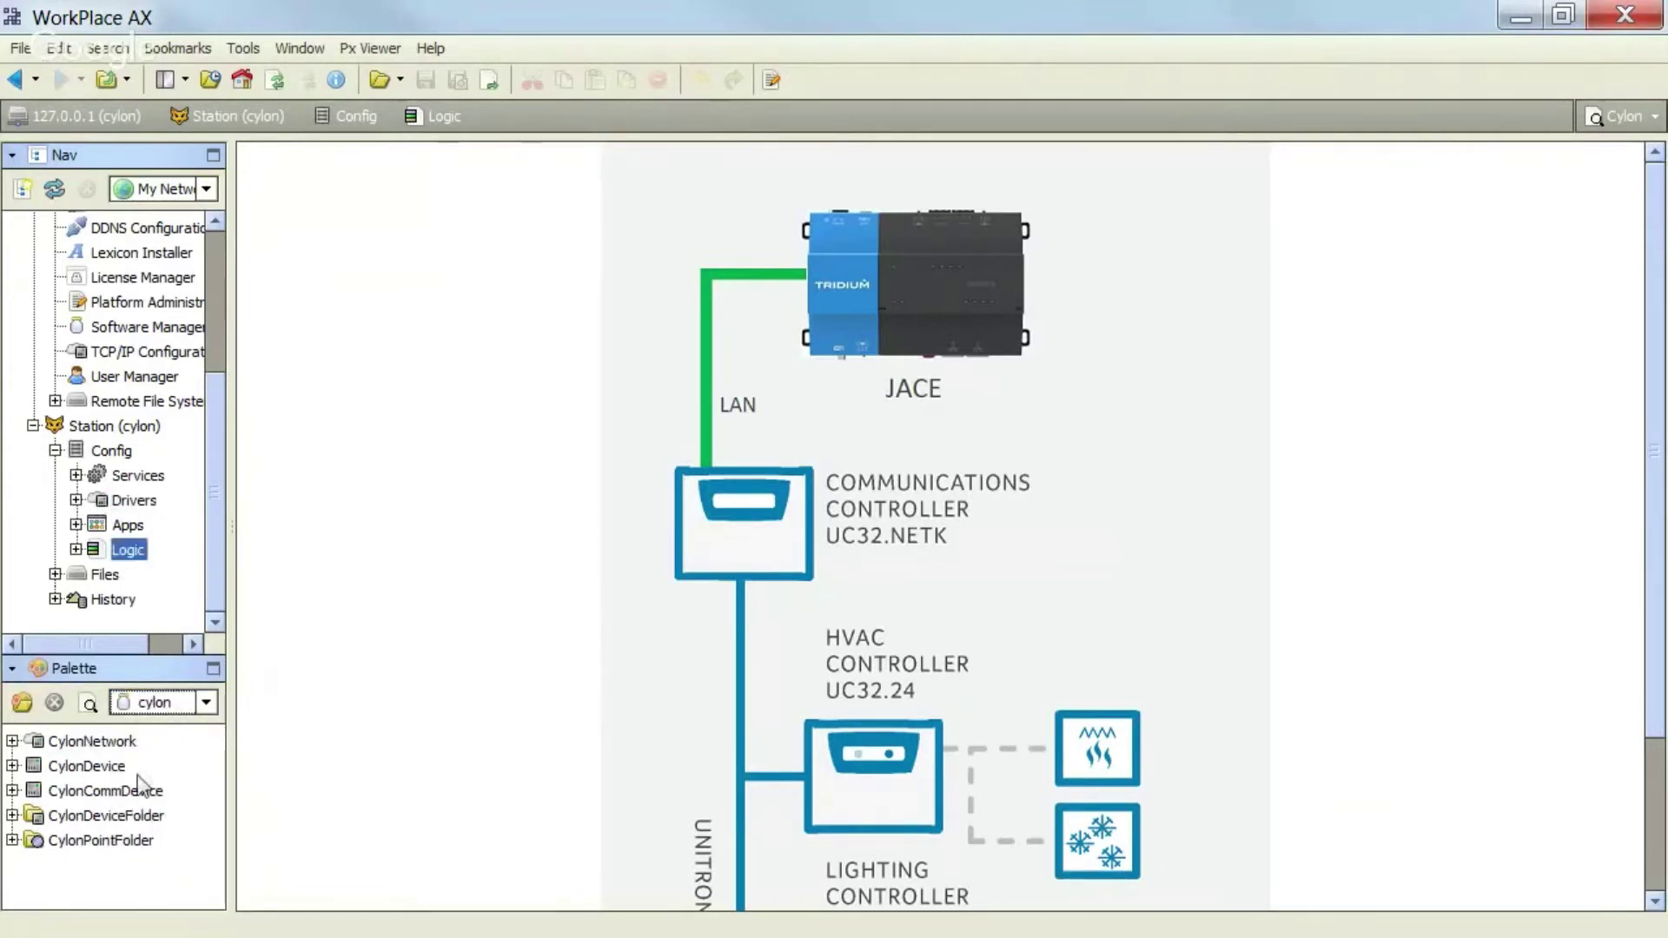
# - Add one enabled Cylon Network named CylonNetwork to the station's drivers
pyautogui.click(122, 502)
pyautogui.click(910, 895)
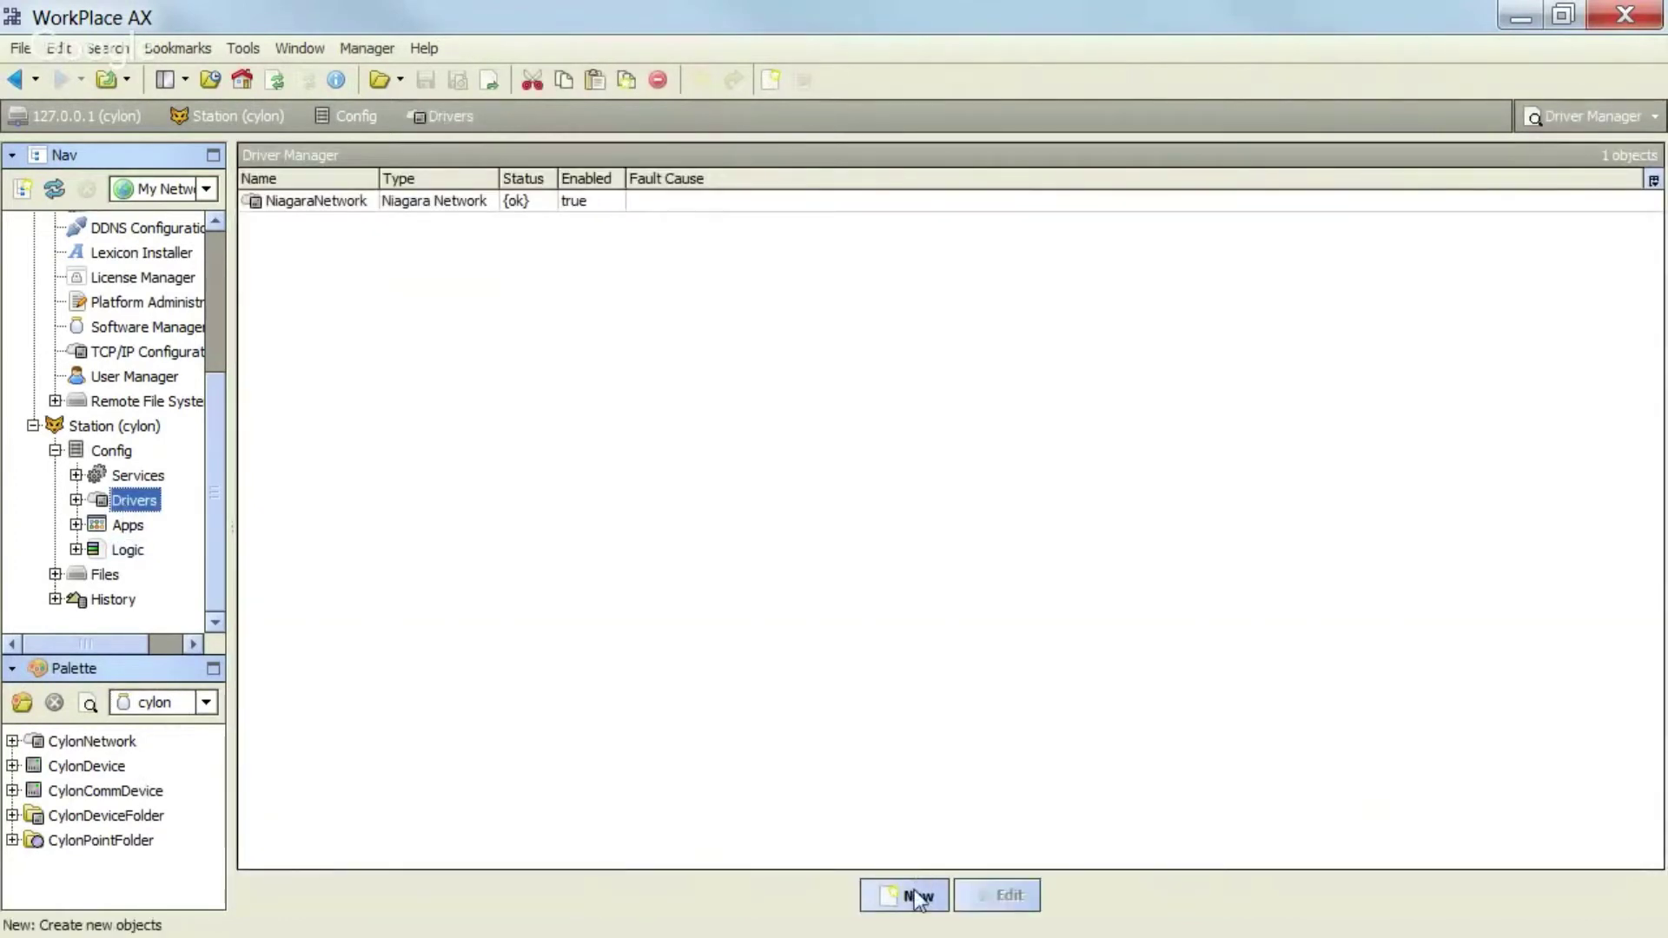
pyautogui.click(831, 458)
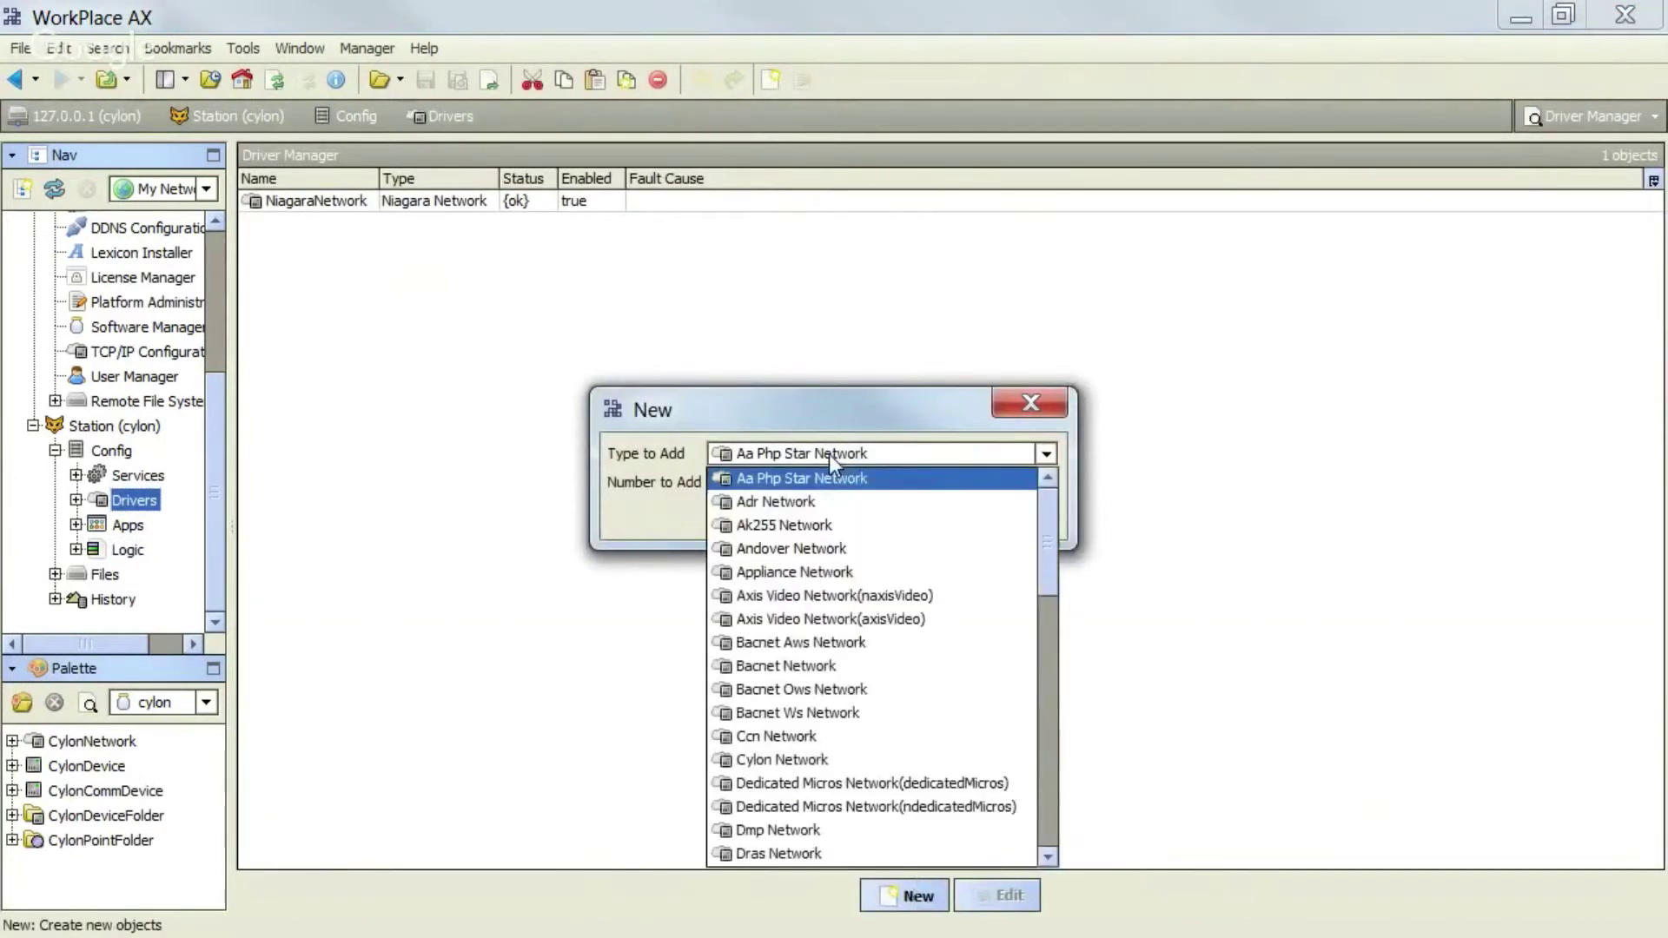
pyautogui.click(818, 765)
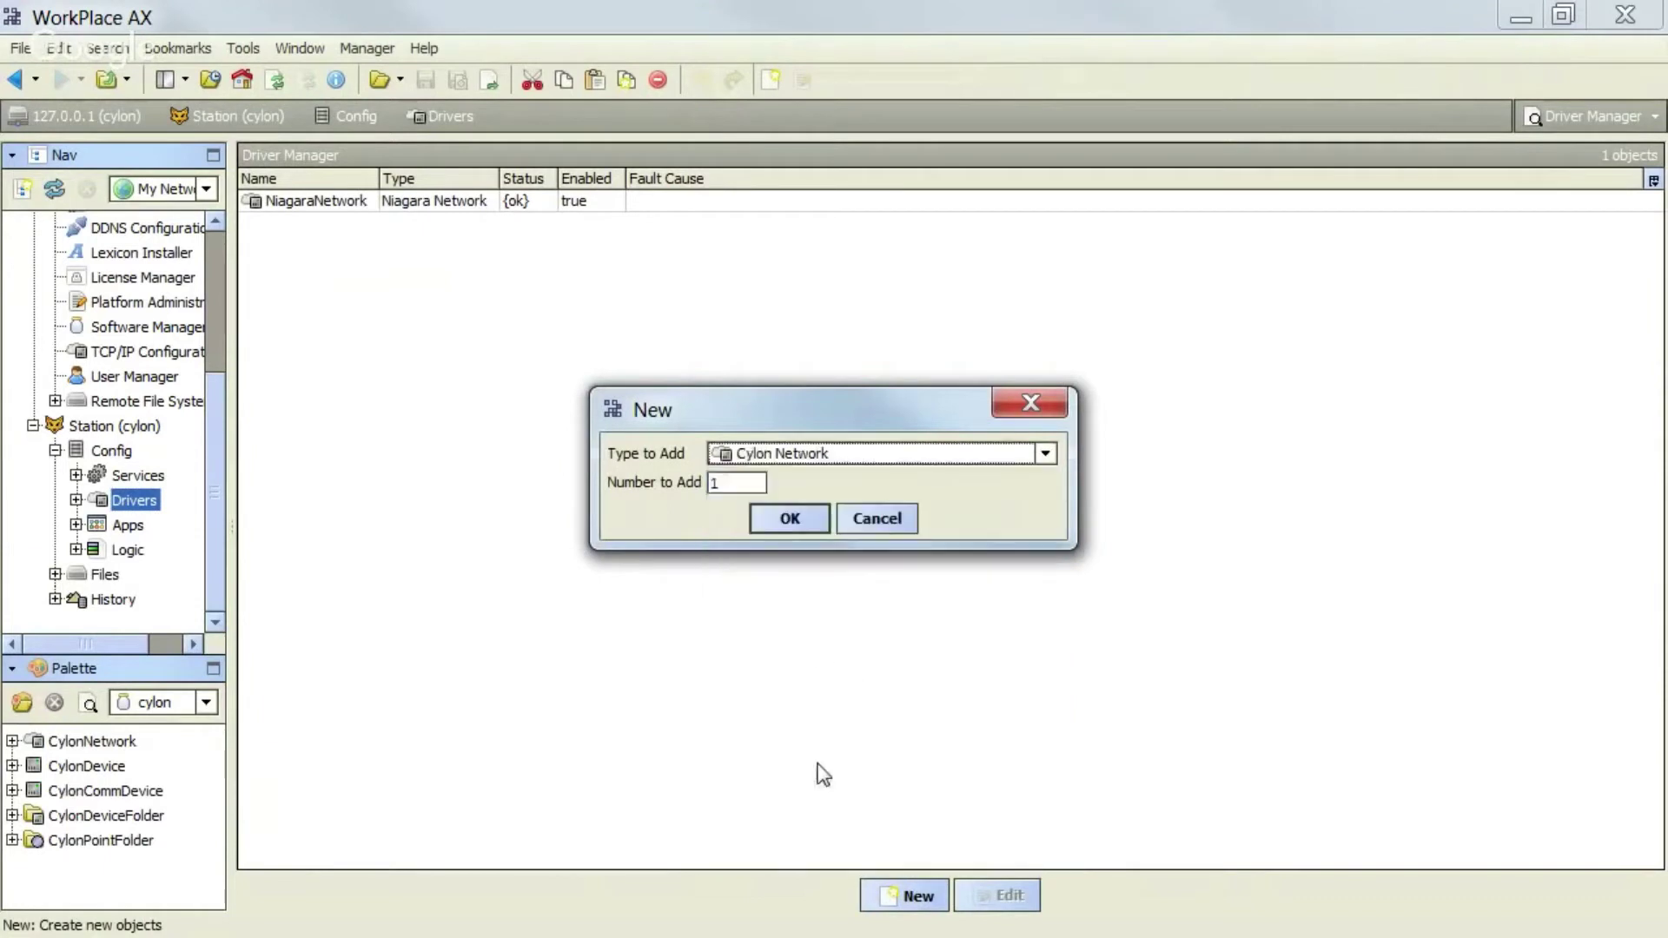
pyautogui.click(795, 518)
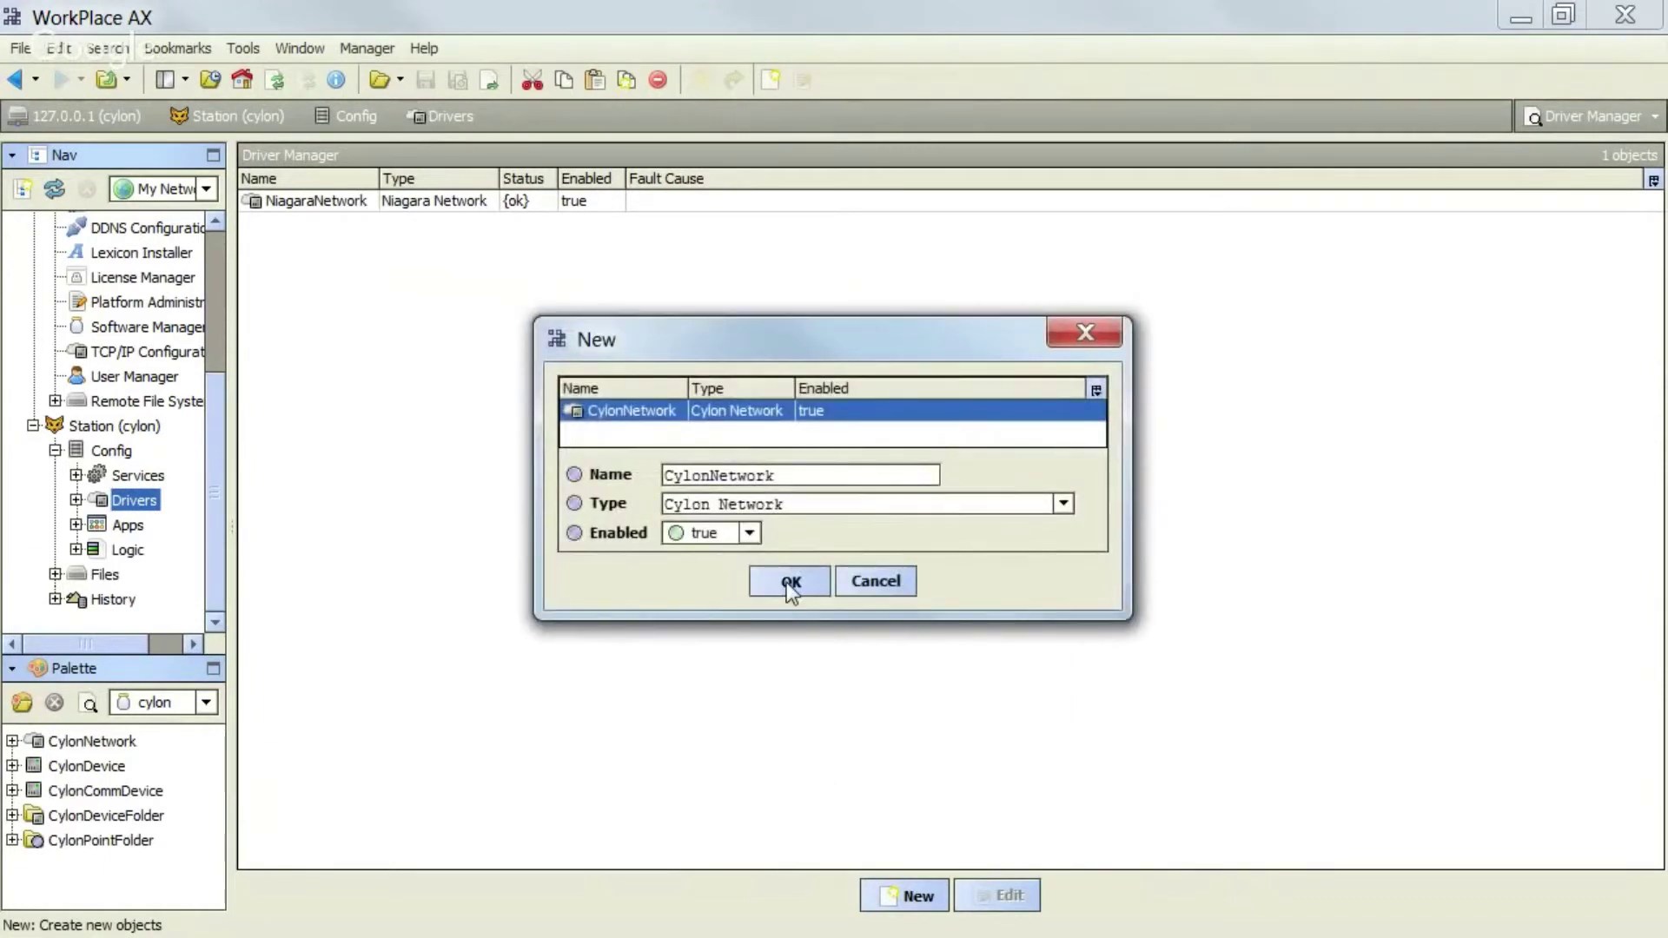
pyautogui.click(787, 584)
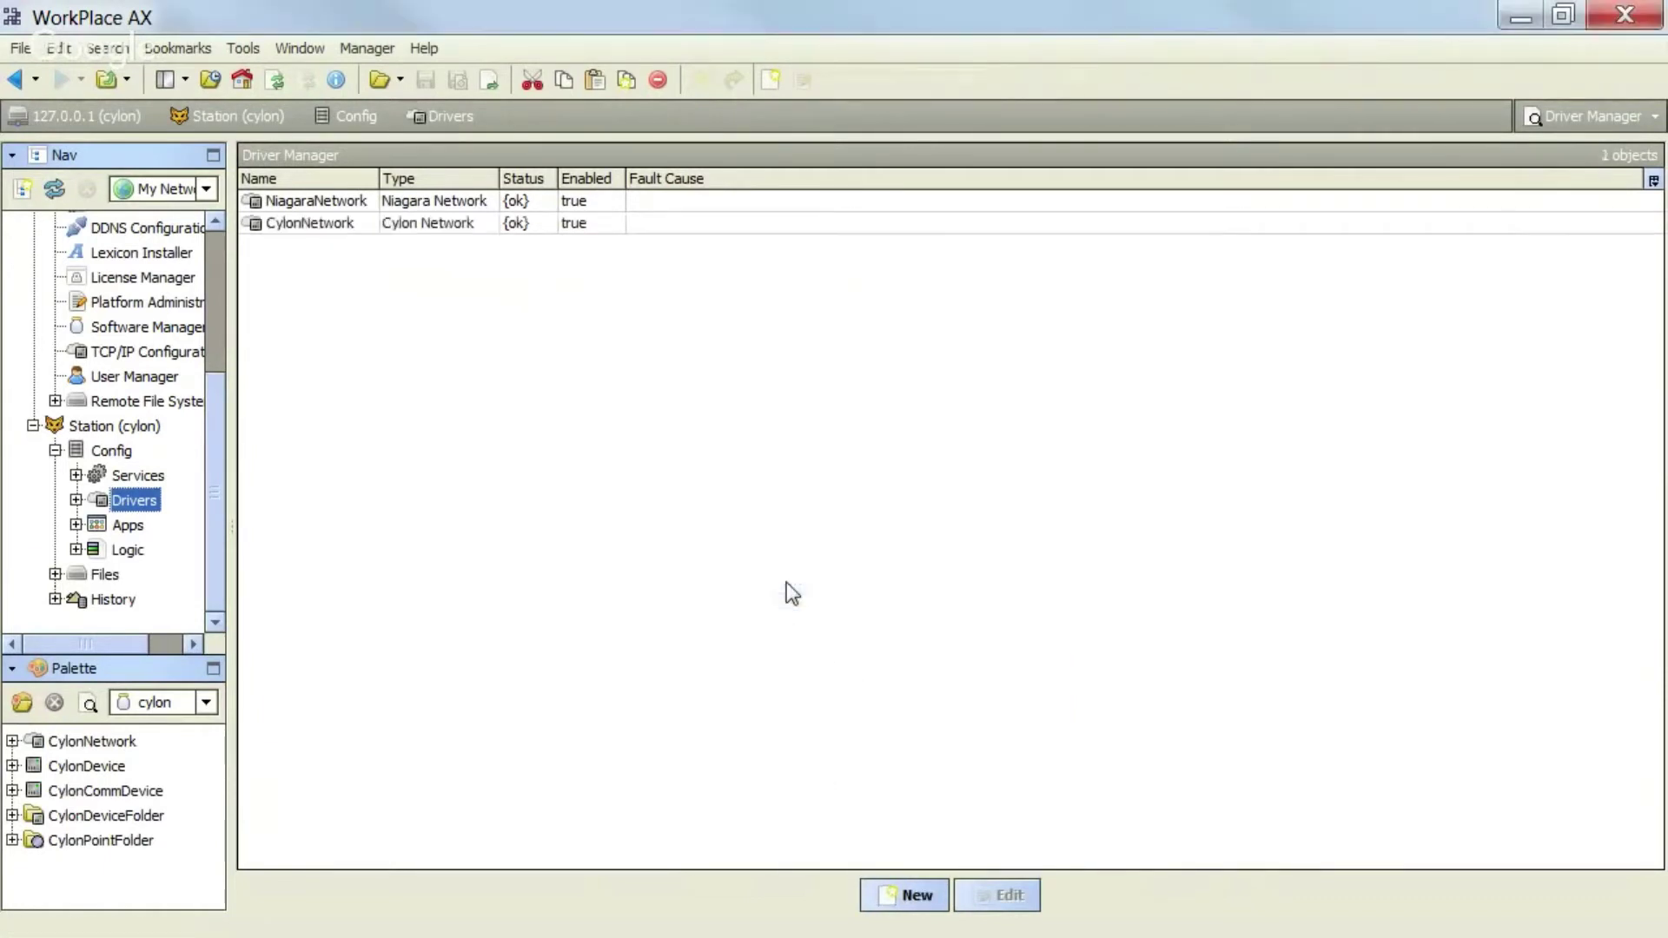
# - Paste the license code into the License property of CylonNetwork and save it
pyautogui.rightClick(462, 222)
pyautogui.moveTo(521, 238)
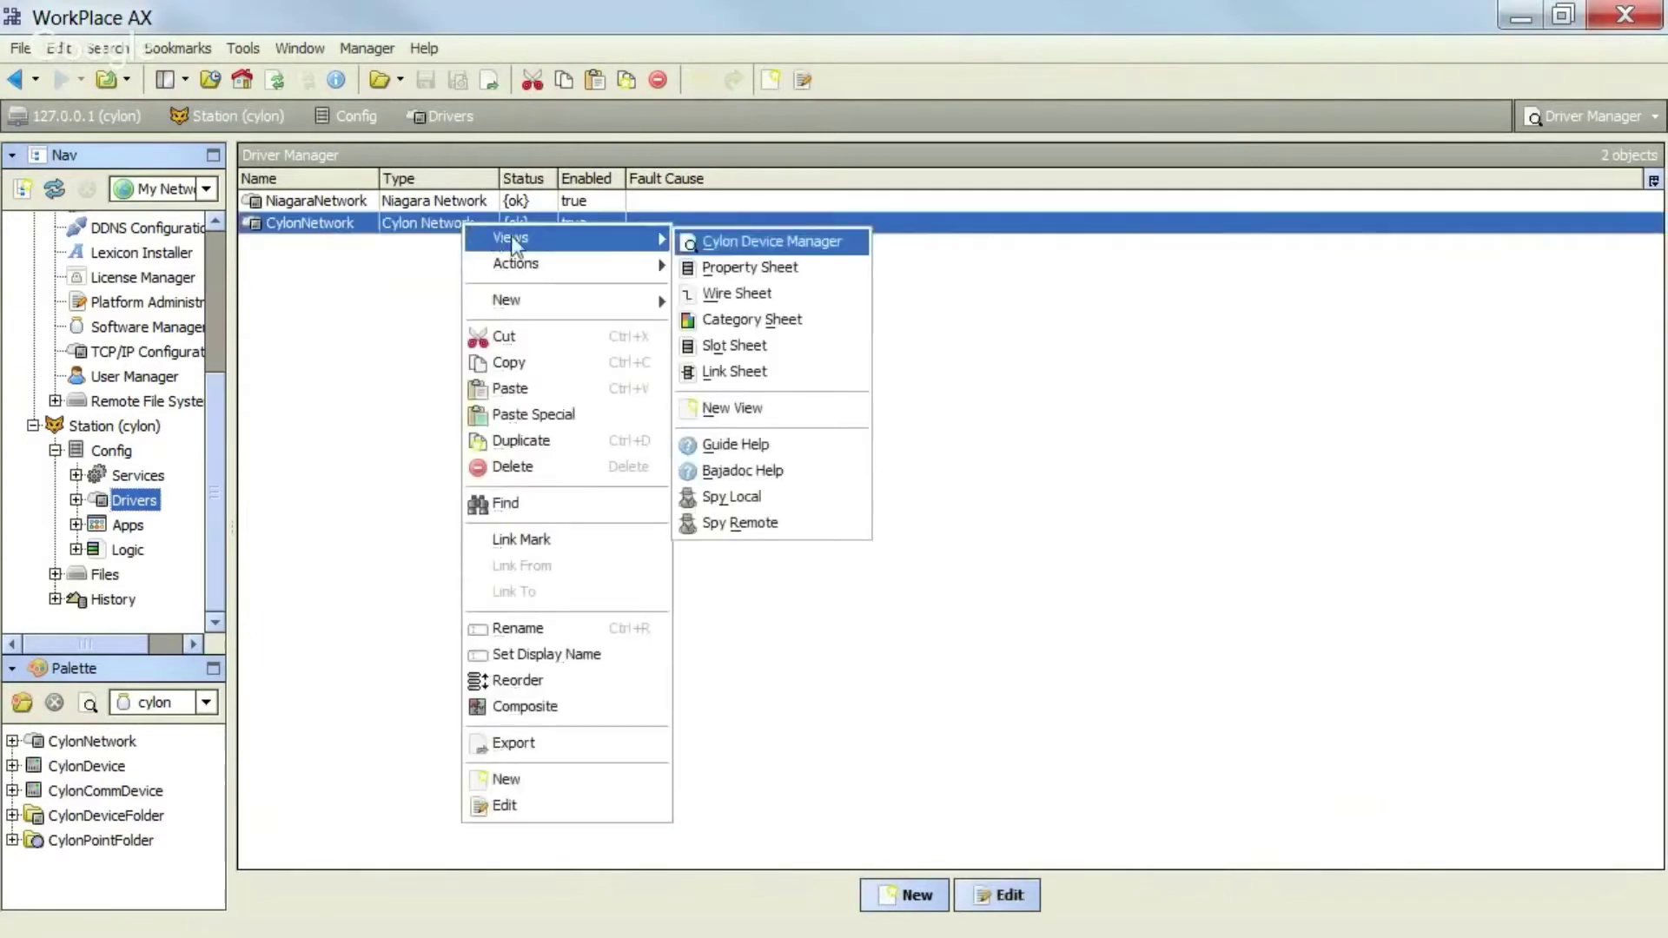
pyautogui.click(743, 268)
pyautogui.click(668, 433)
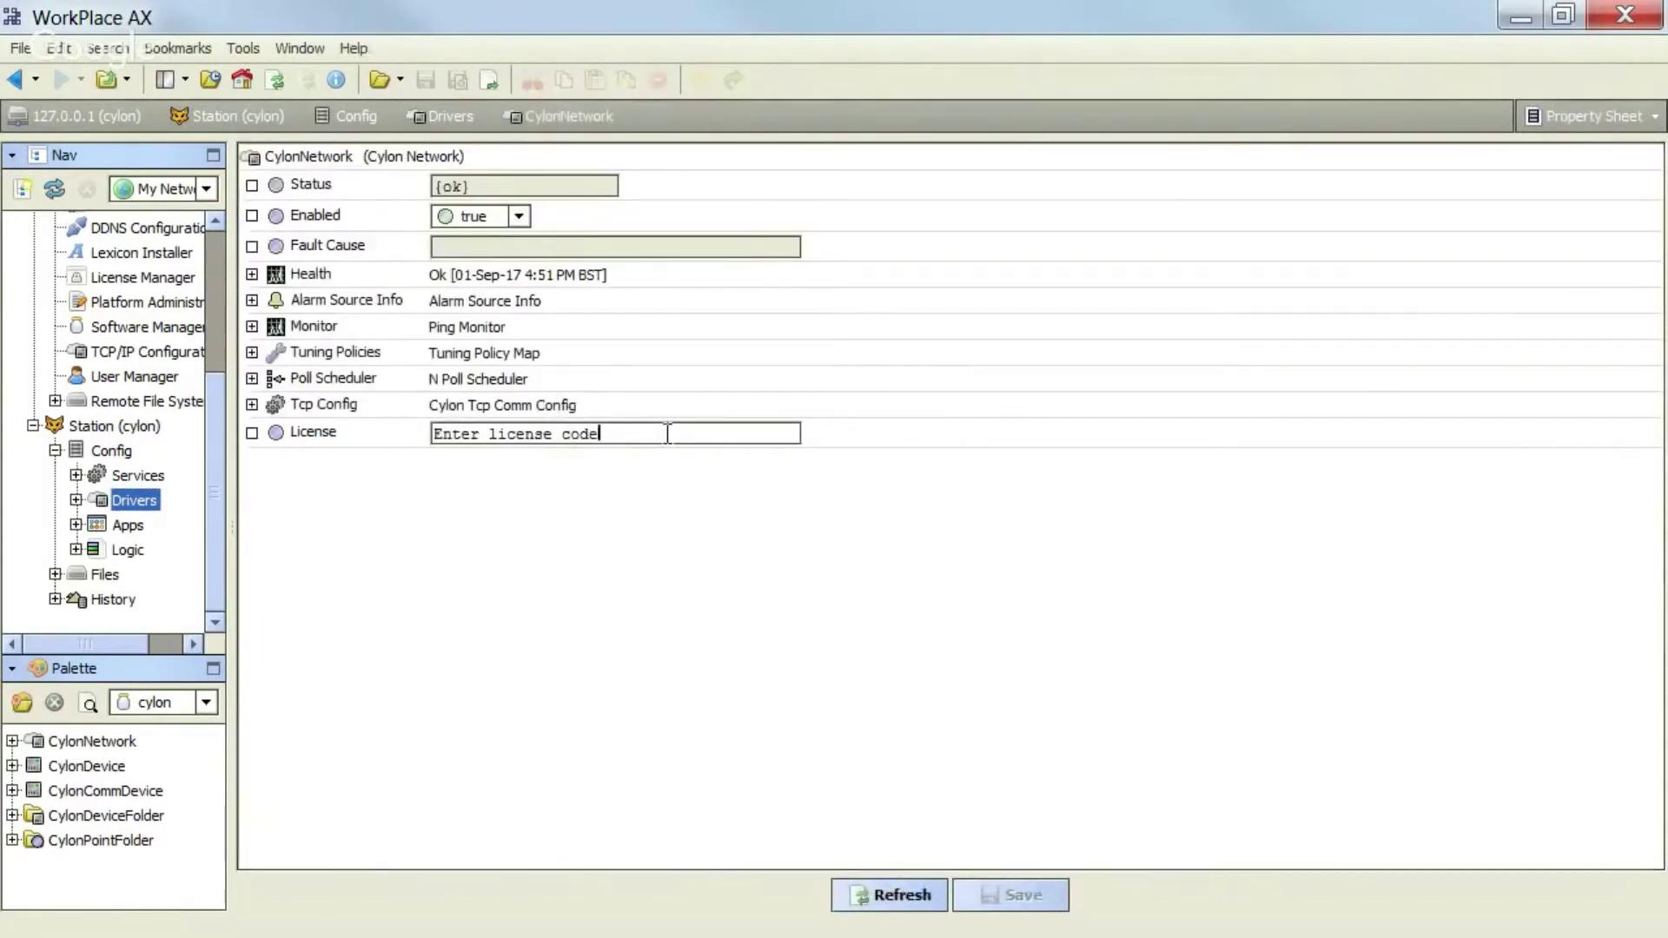
pyautogui.hotkey('ctrl', 'a')
pyautogui.hotkey('ctrl', 'v')
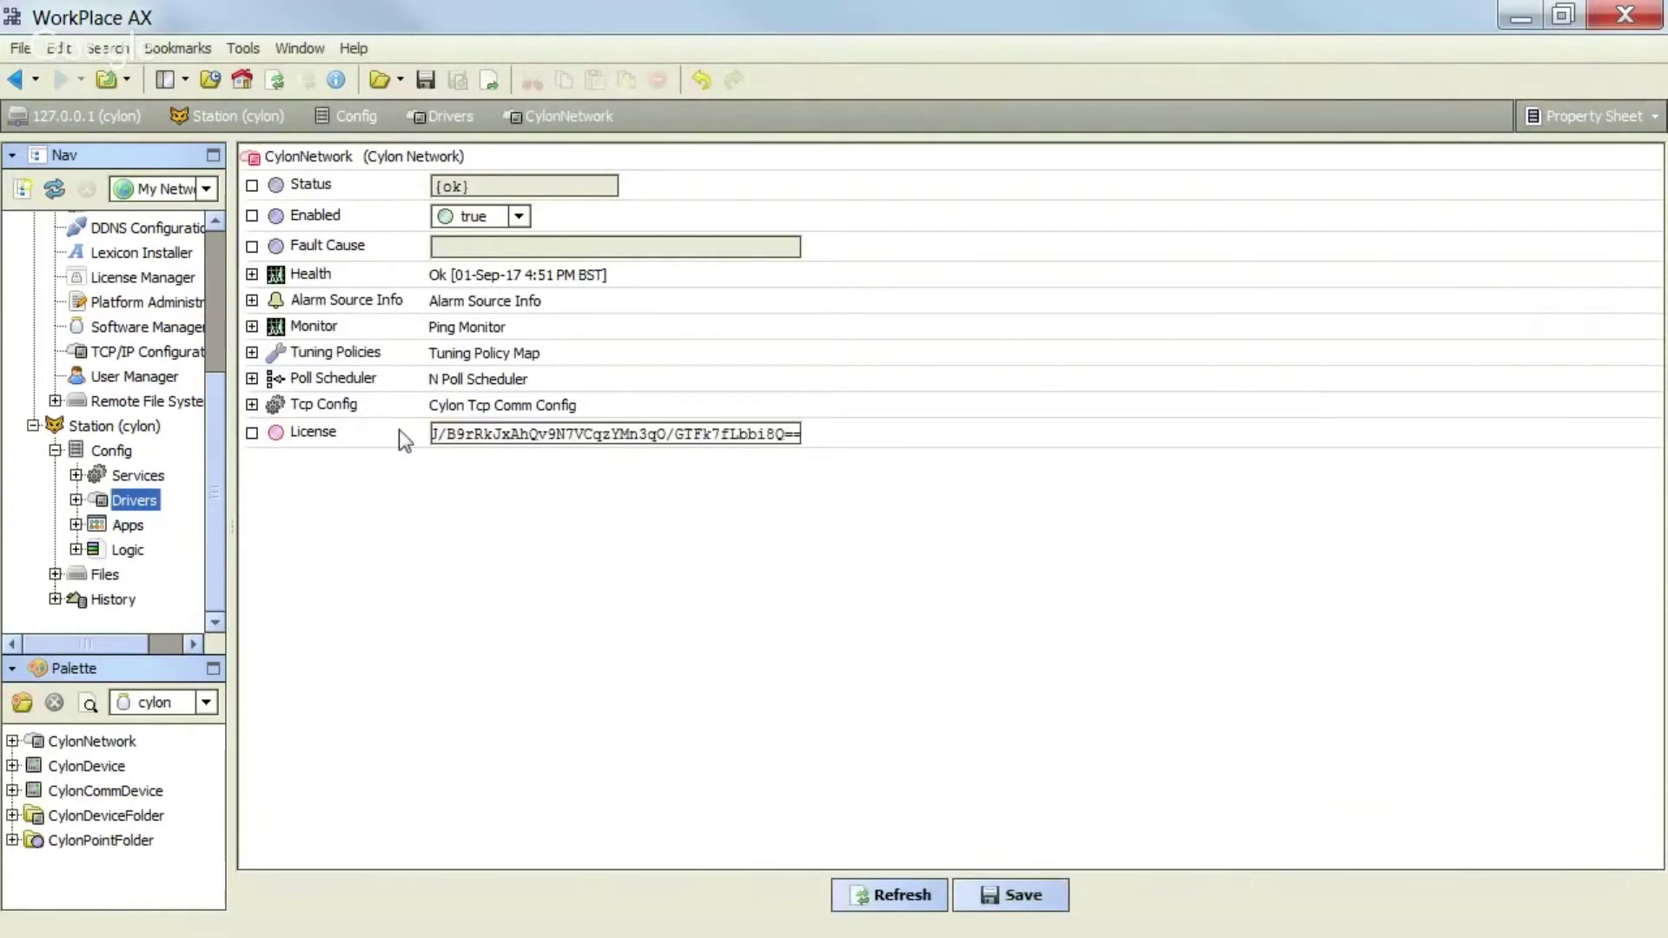
pyautogui.hotkey('ctrl', 's')
# - In CylonNetwork's Tcp Config, set the IP address to 192.168.1.151 and the site to 3, and save
pyautogui.click(252, 405)
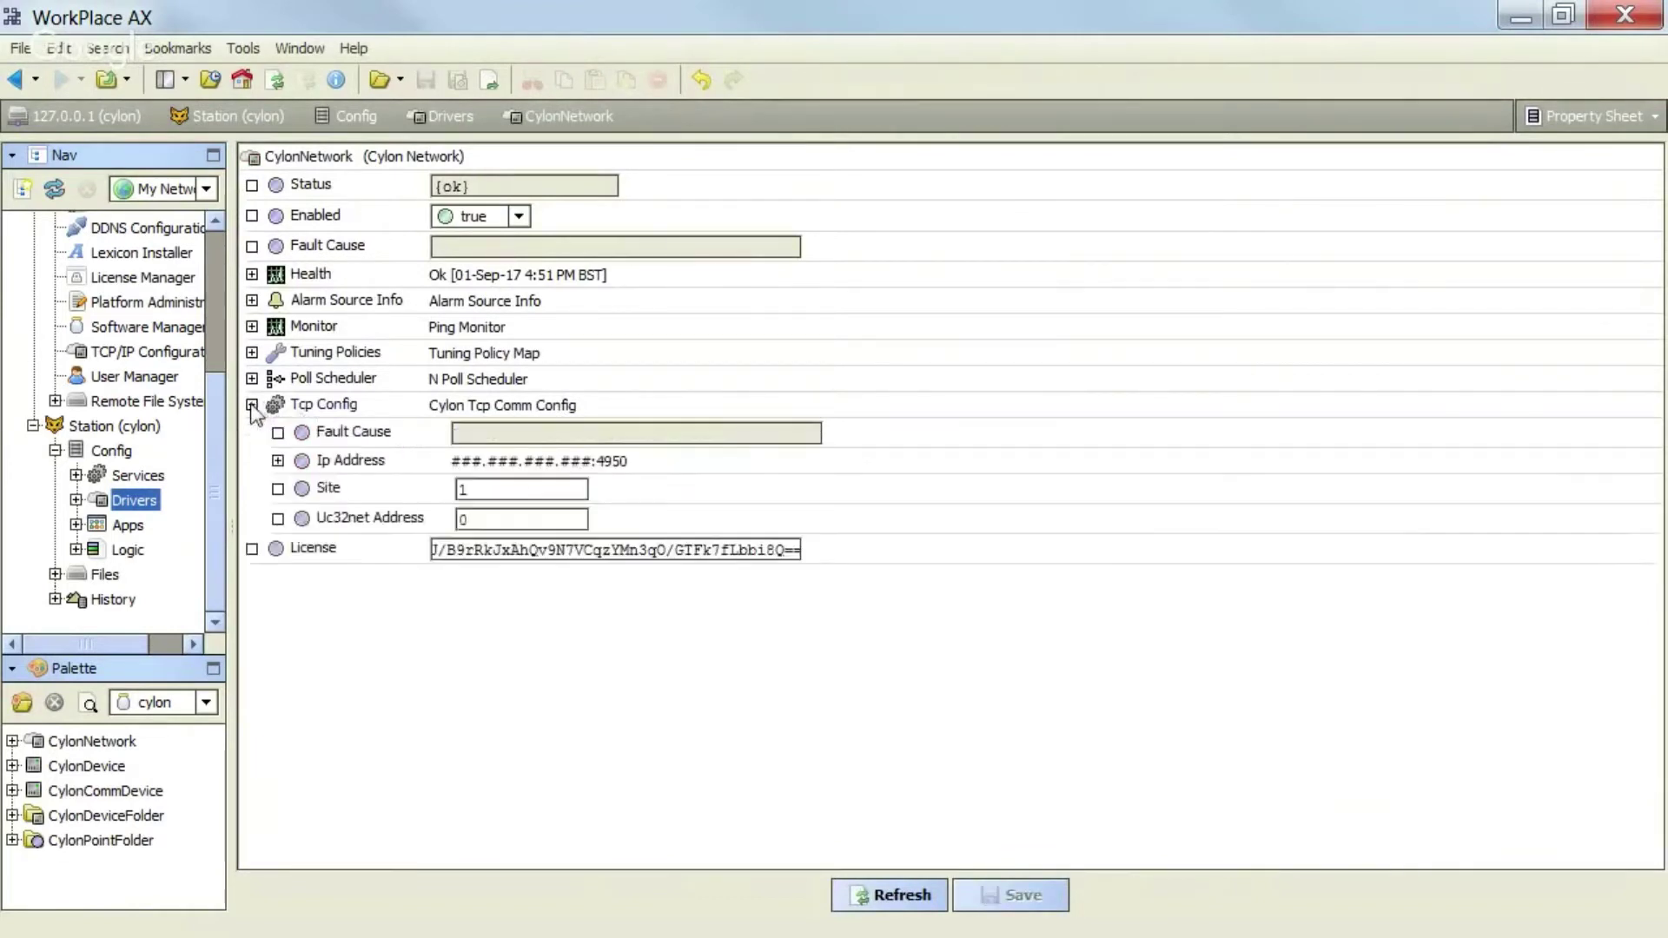
pyautogui.click(278, 461)
pyautogui.moveTo(599, 488); pyautogui.dragTo(213, 482)
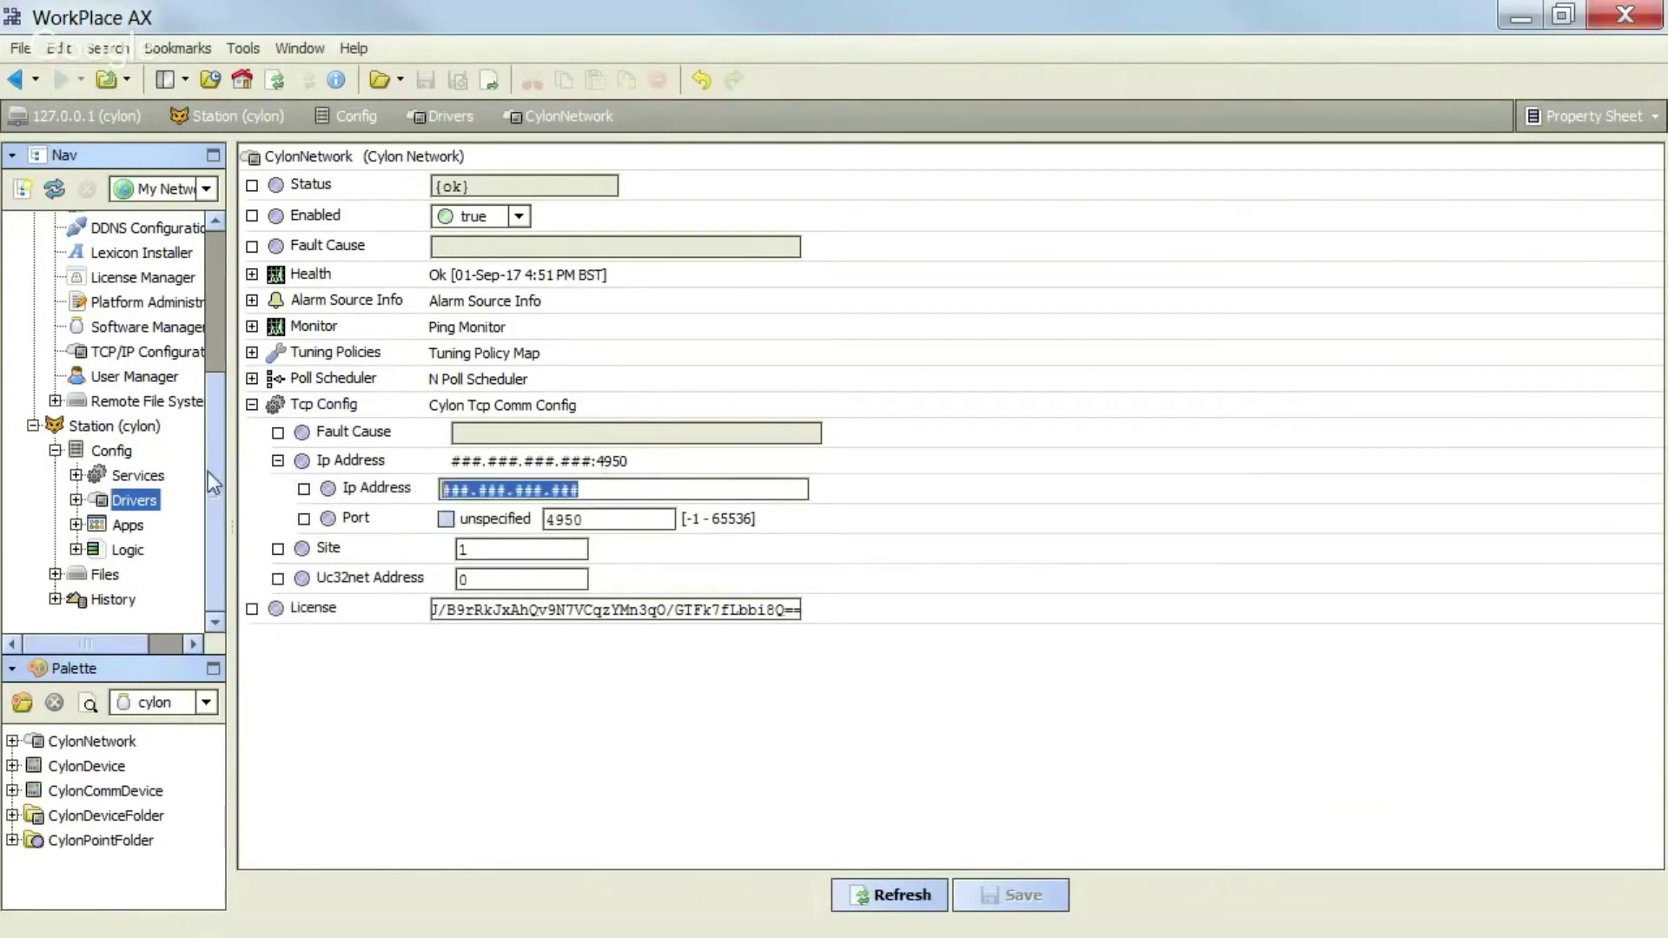
pyautogui.write('192.168.1.151')
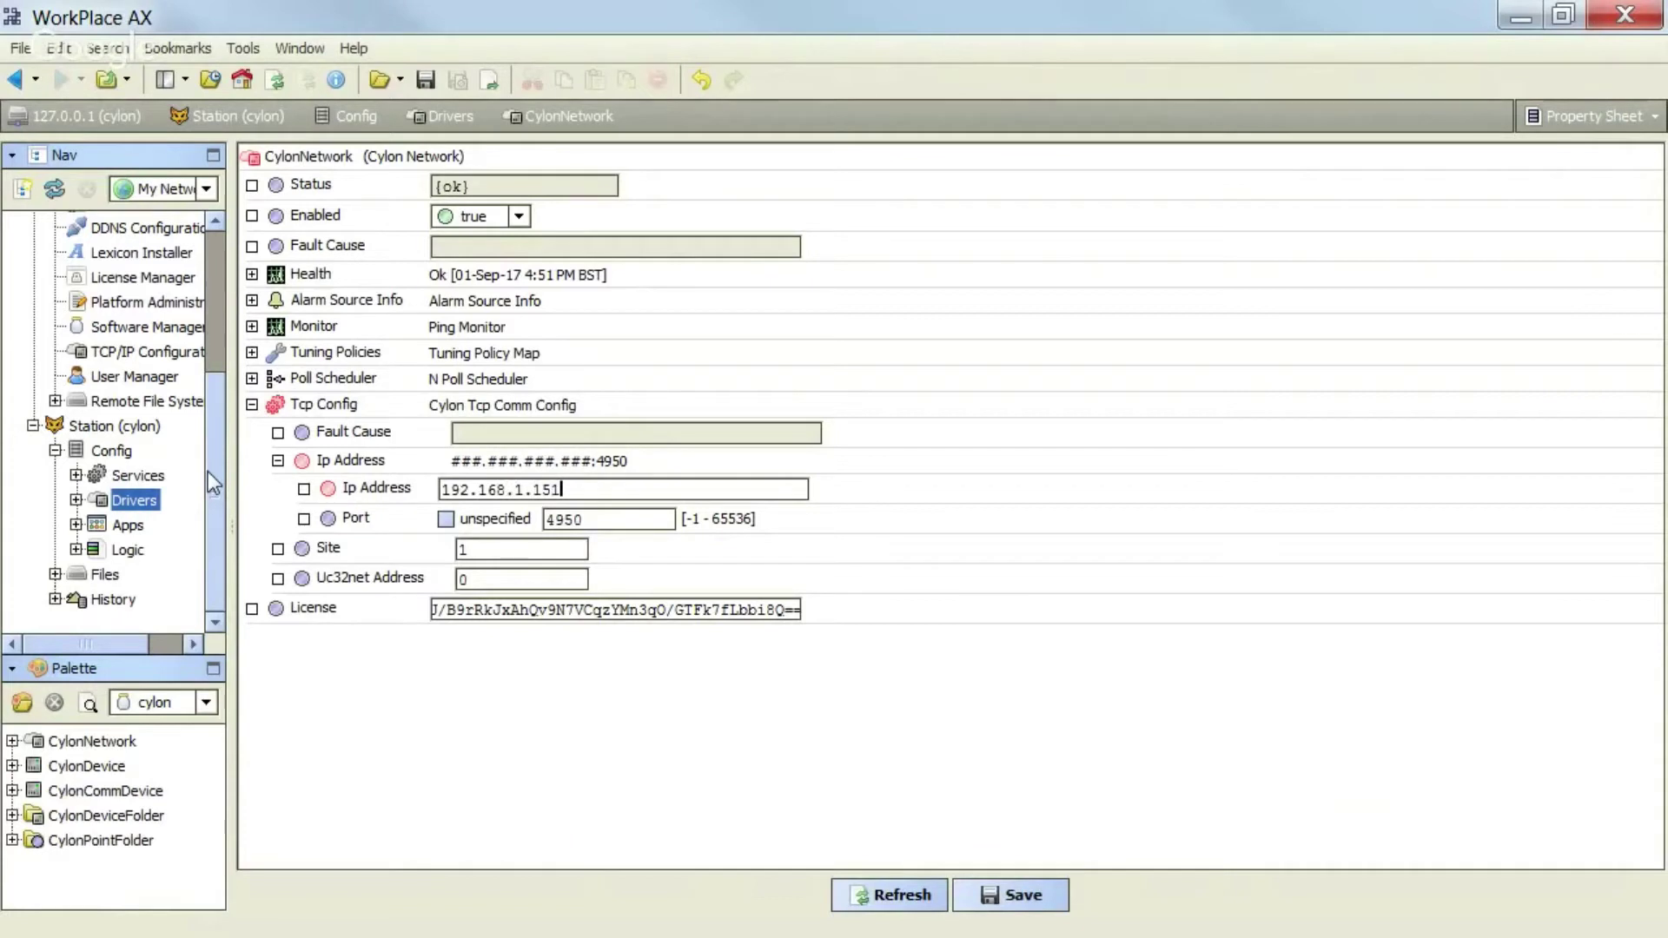
pyautogui.click(503, 556)
pyautogui.moveTo(503, 556); pyautogui.dragTo(415, 552)
pyautogui.write('3')
pyautogui.hotkey('ctrl', 's')
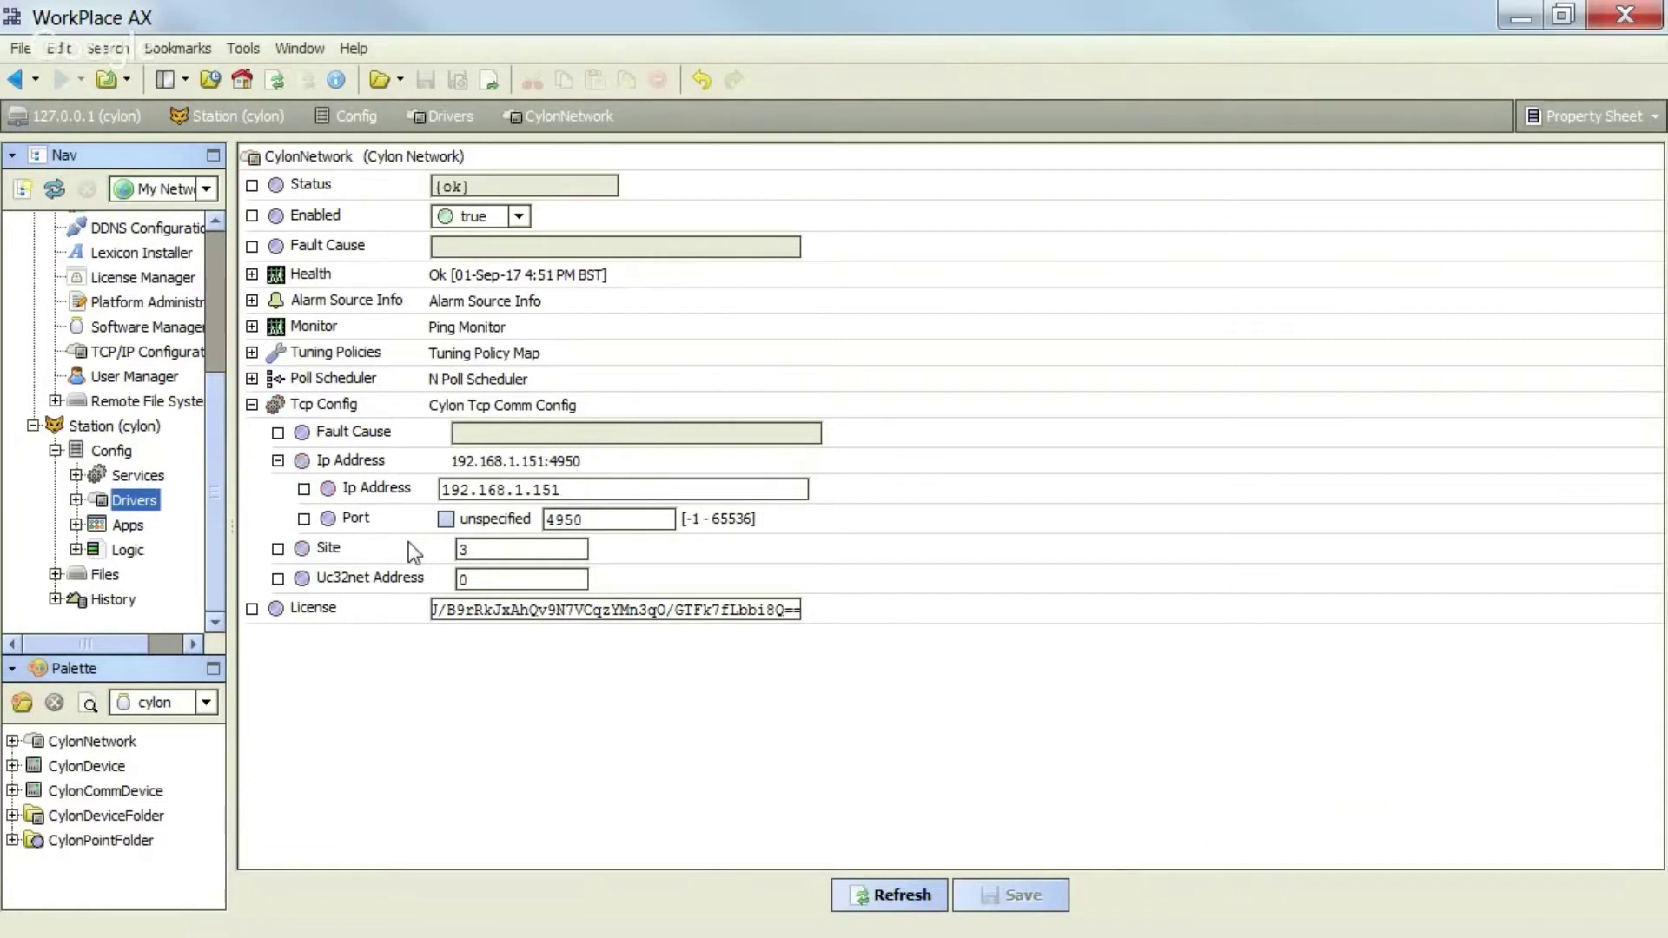
# - Refresh the navigation tree, show CylonNetwork's device manager and discover the devices on the network
pyautogui.rightClick(177, 510)
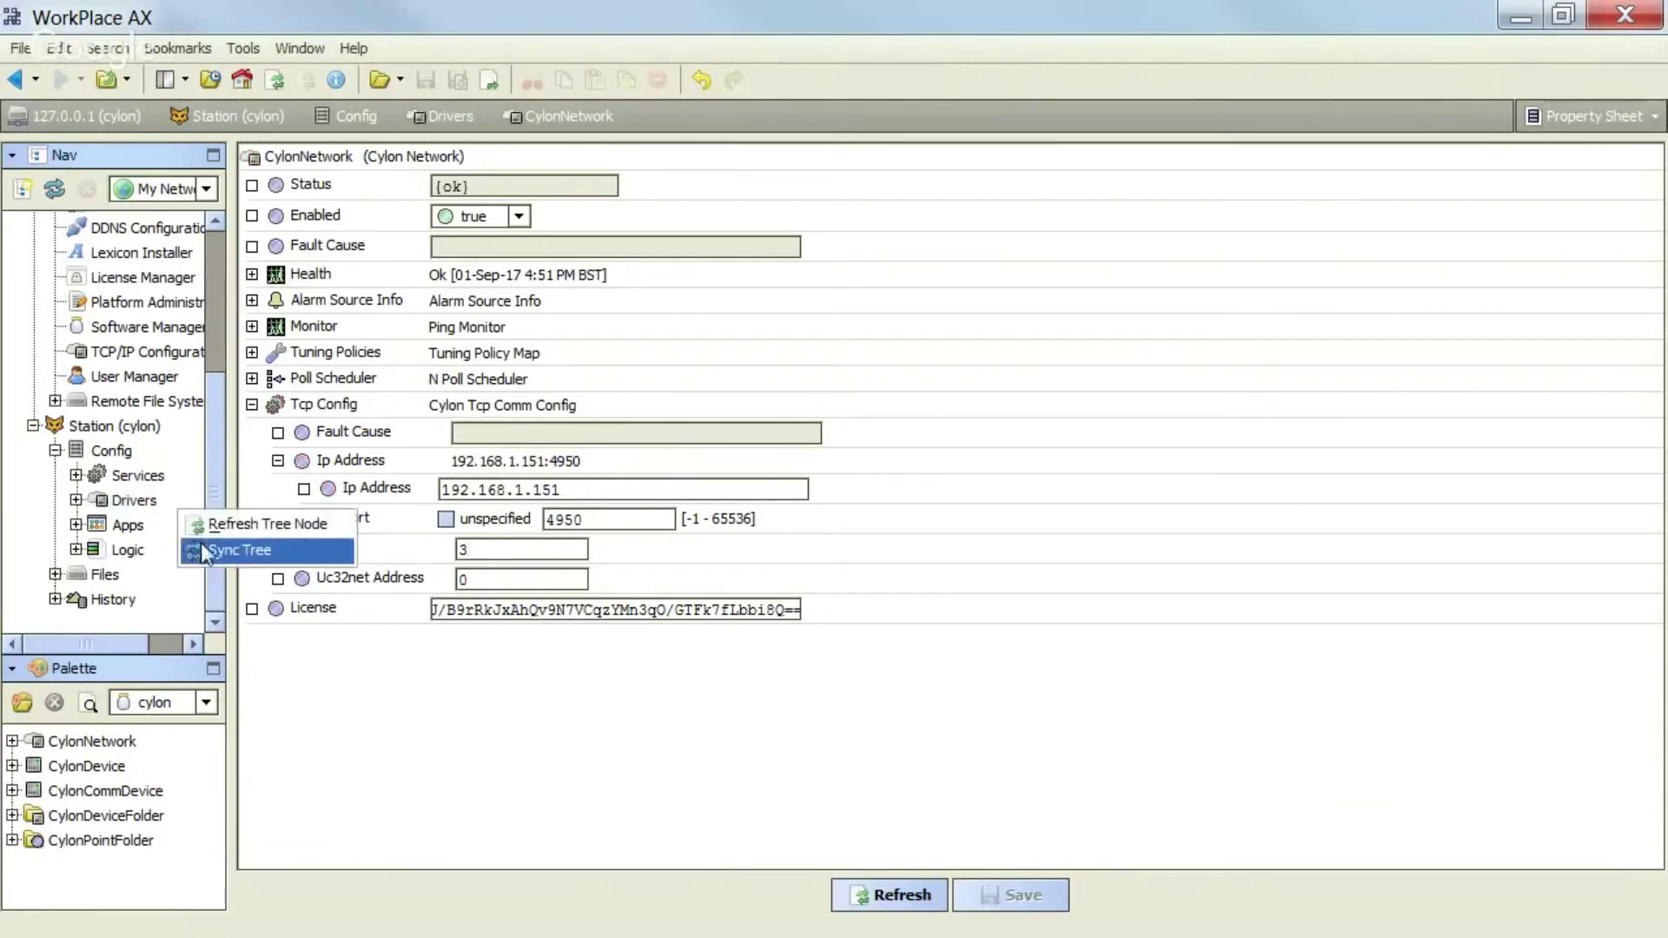
pyautogui.click(201, 542)
pyautogui.doubleClick(201, 542)
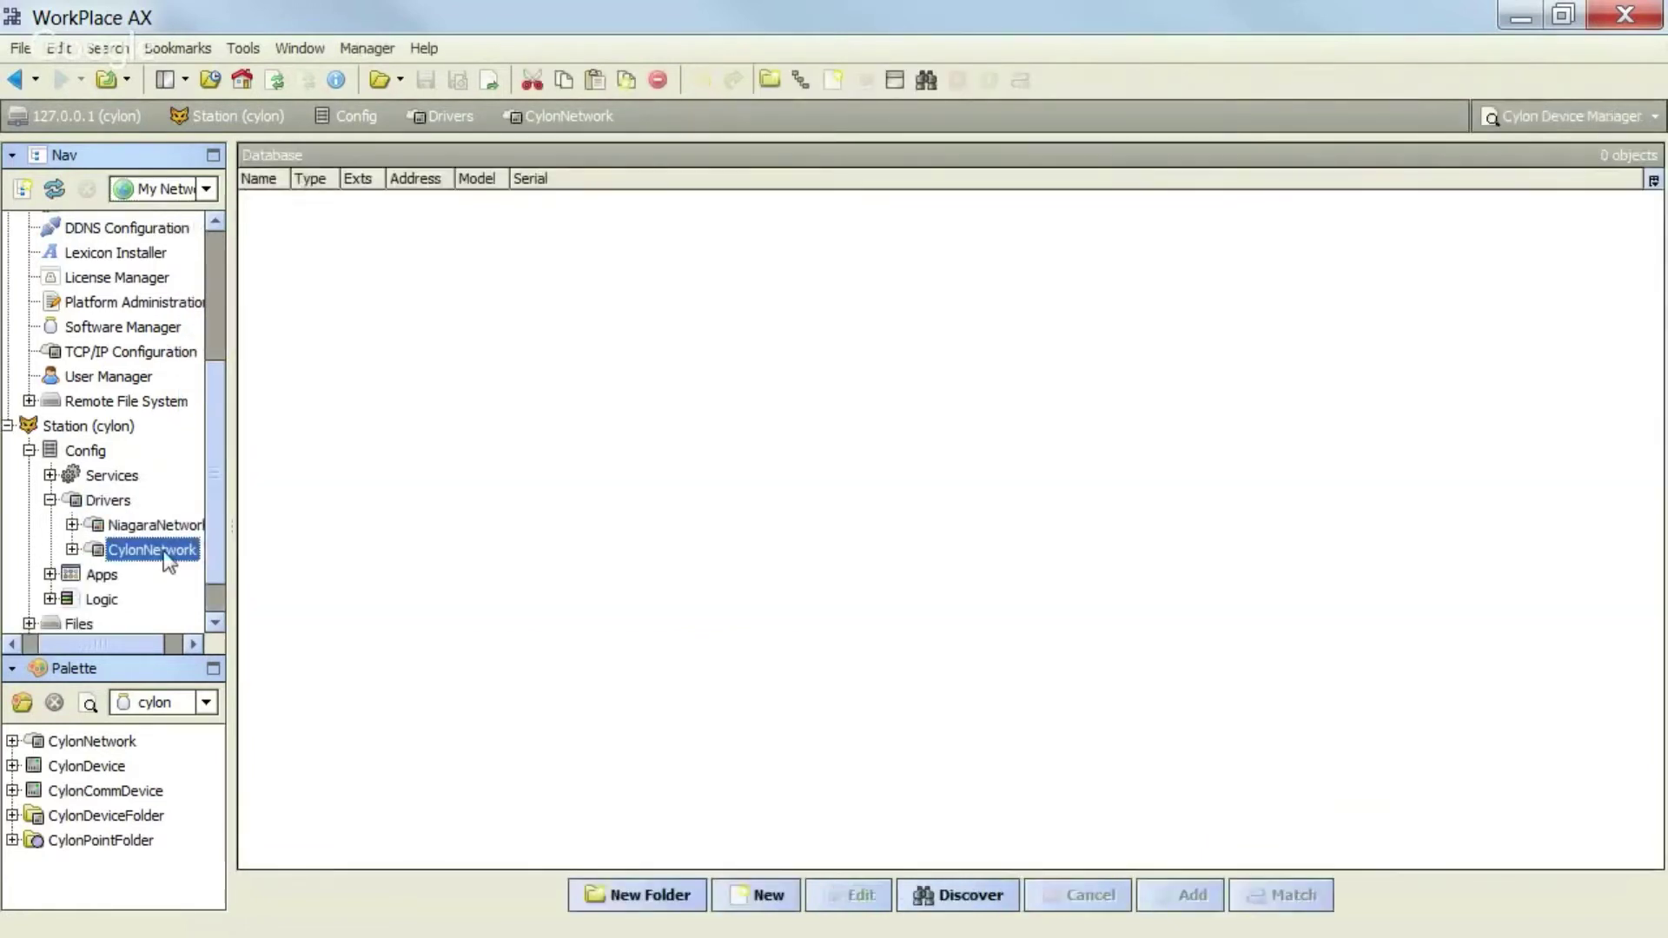
pyautogui.click(952, 895)
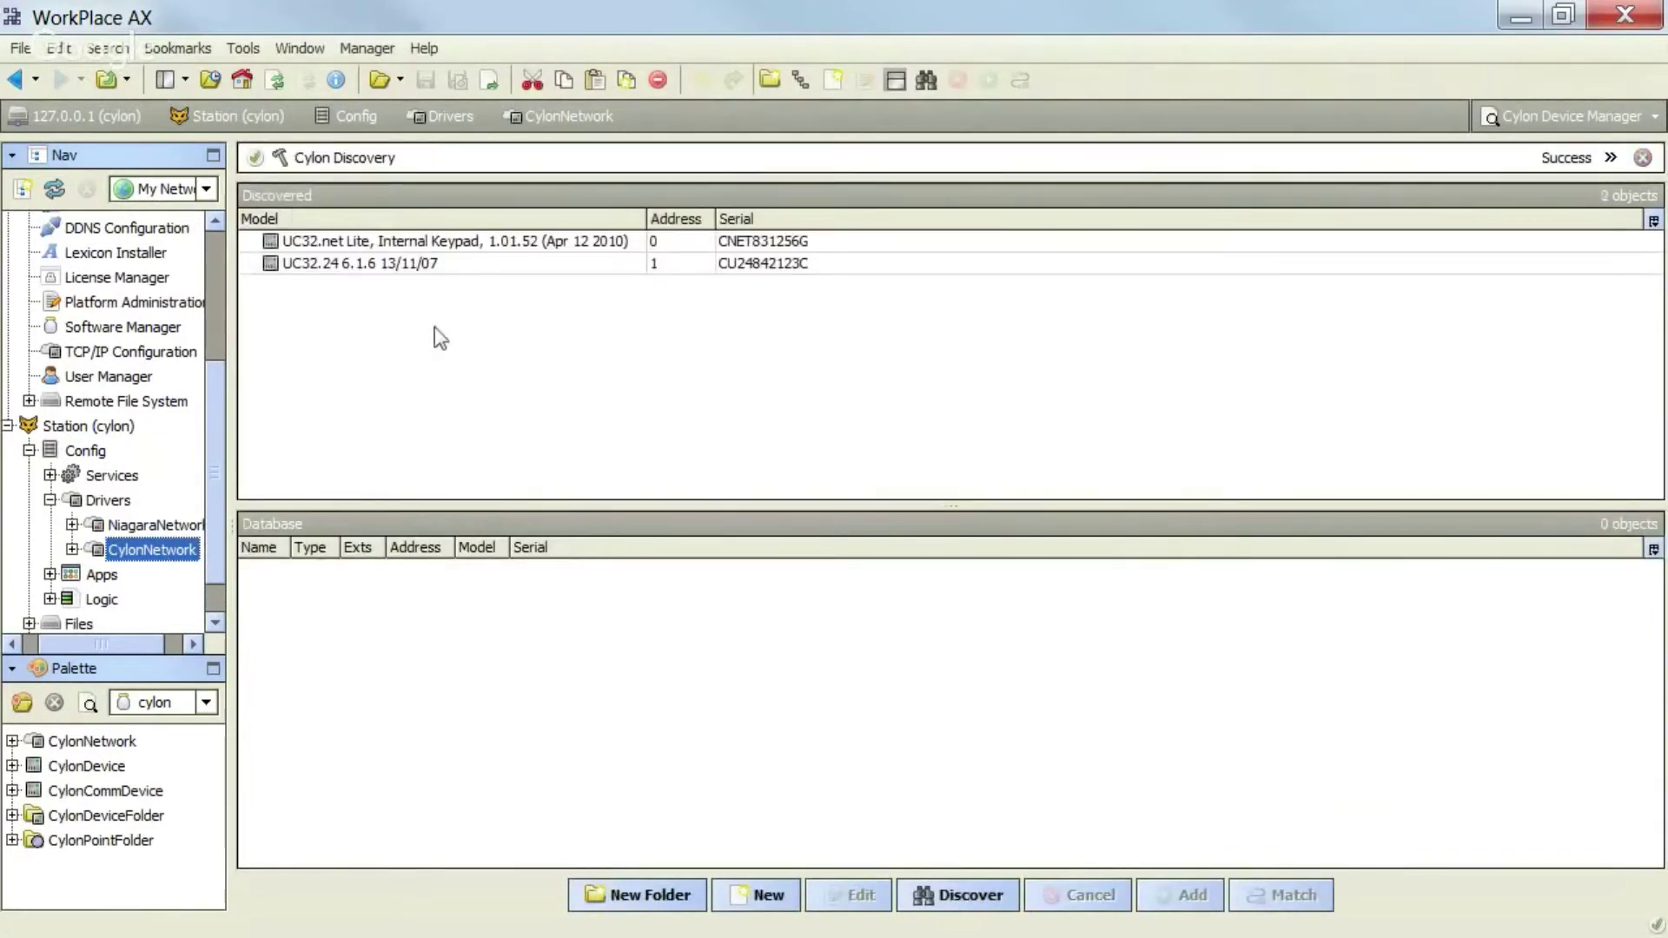
# - Add both discovered controllers, UC32.net Lite and UC32.24, to the CylonNetwork device database with their proposed settings
pyautogui.click(384, 243)
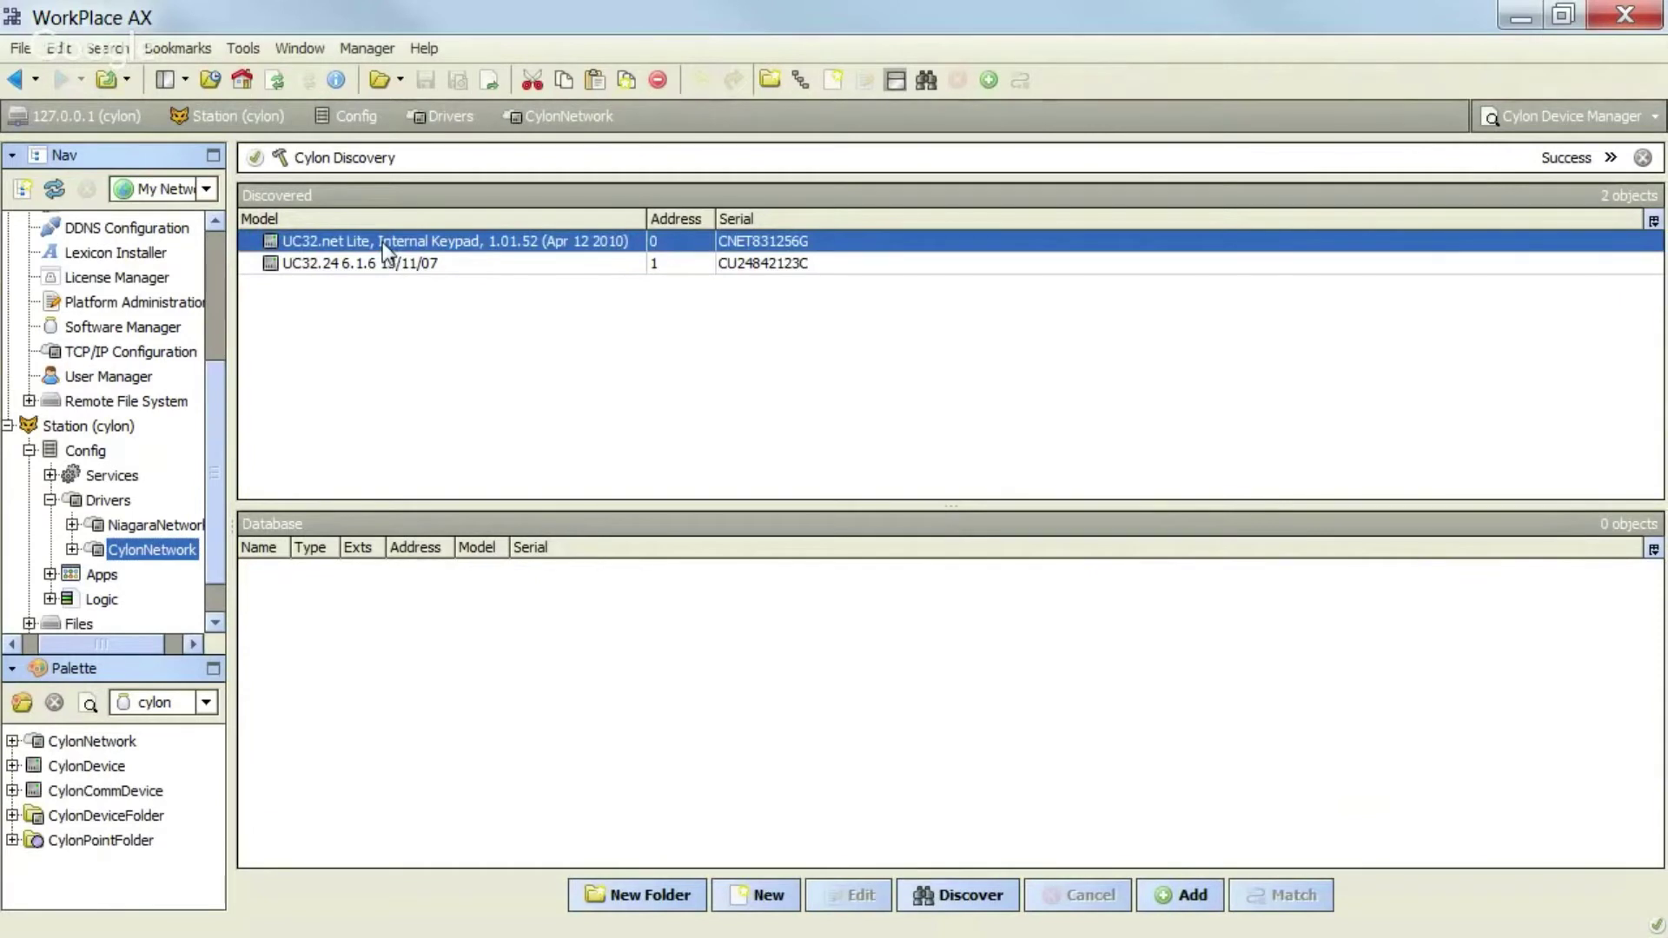
pyautogui.click(387, 266)
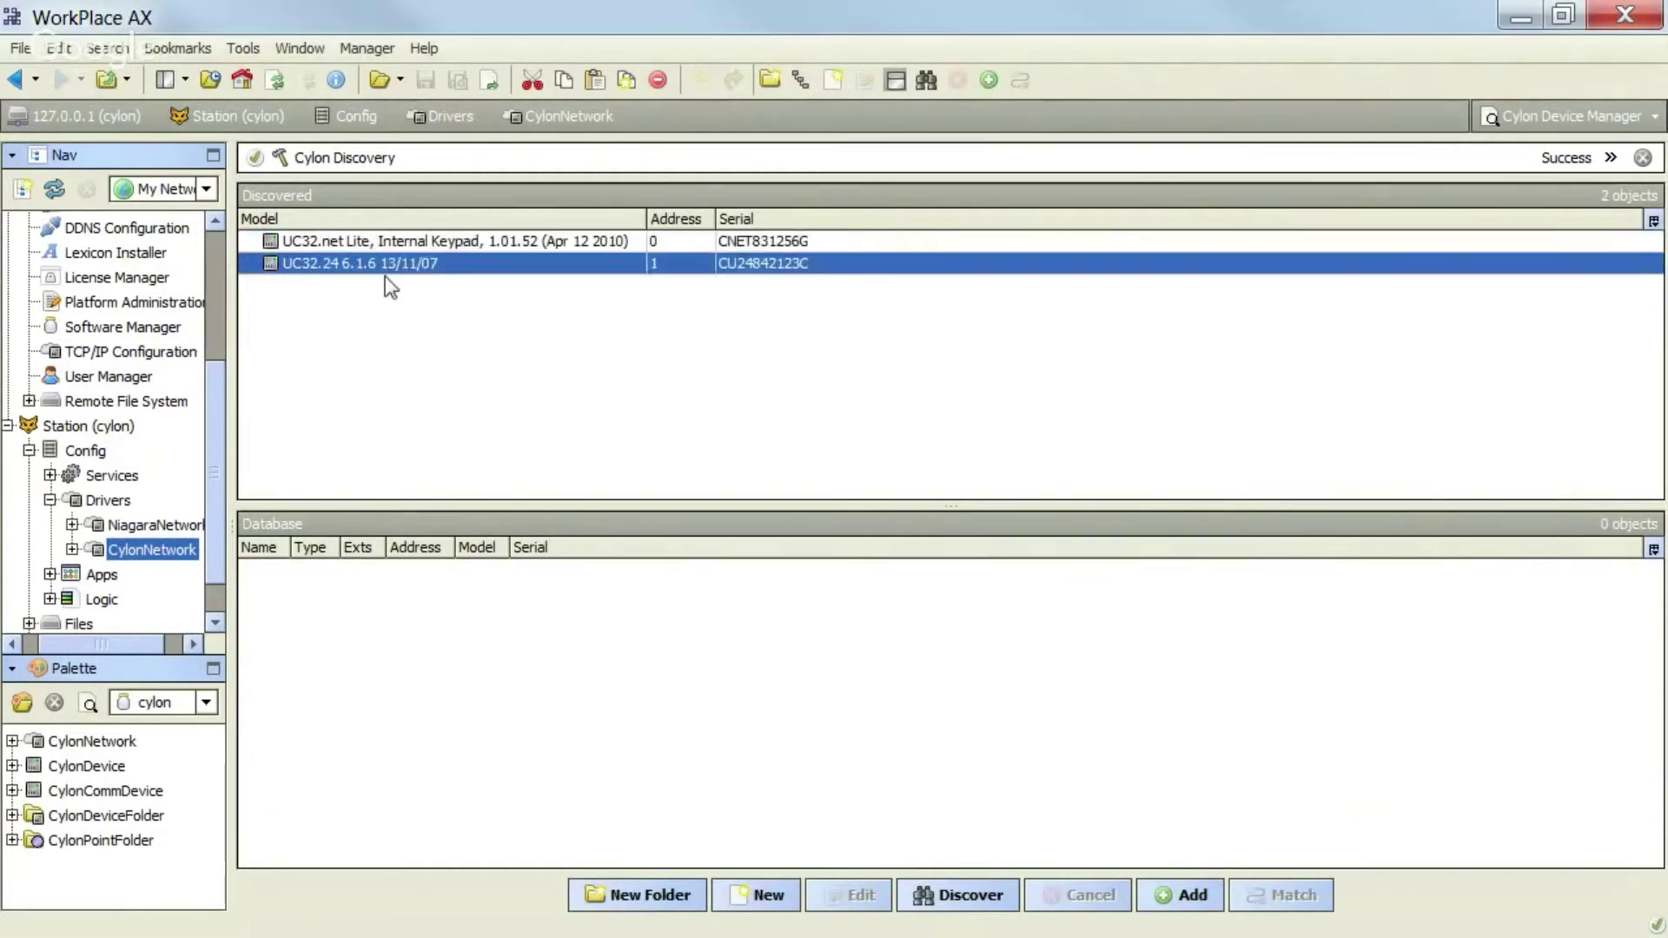
pyautogui.click(382, 242)
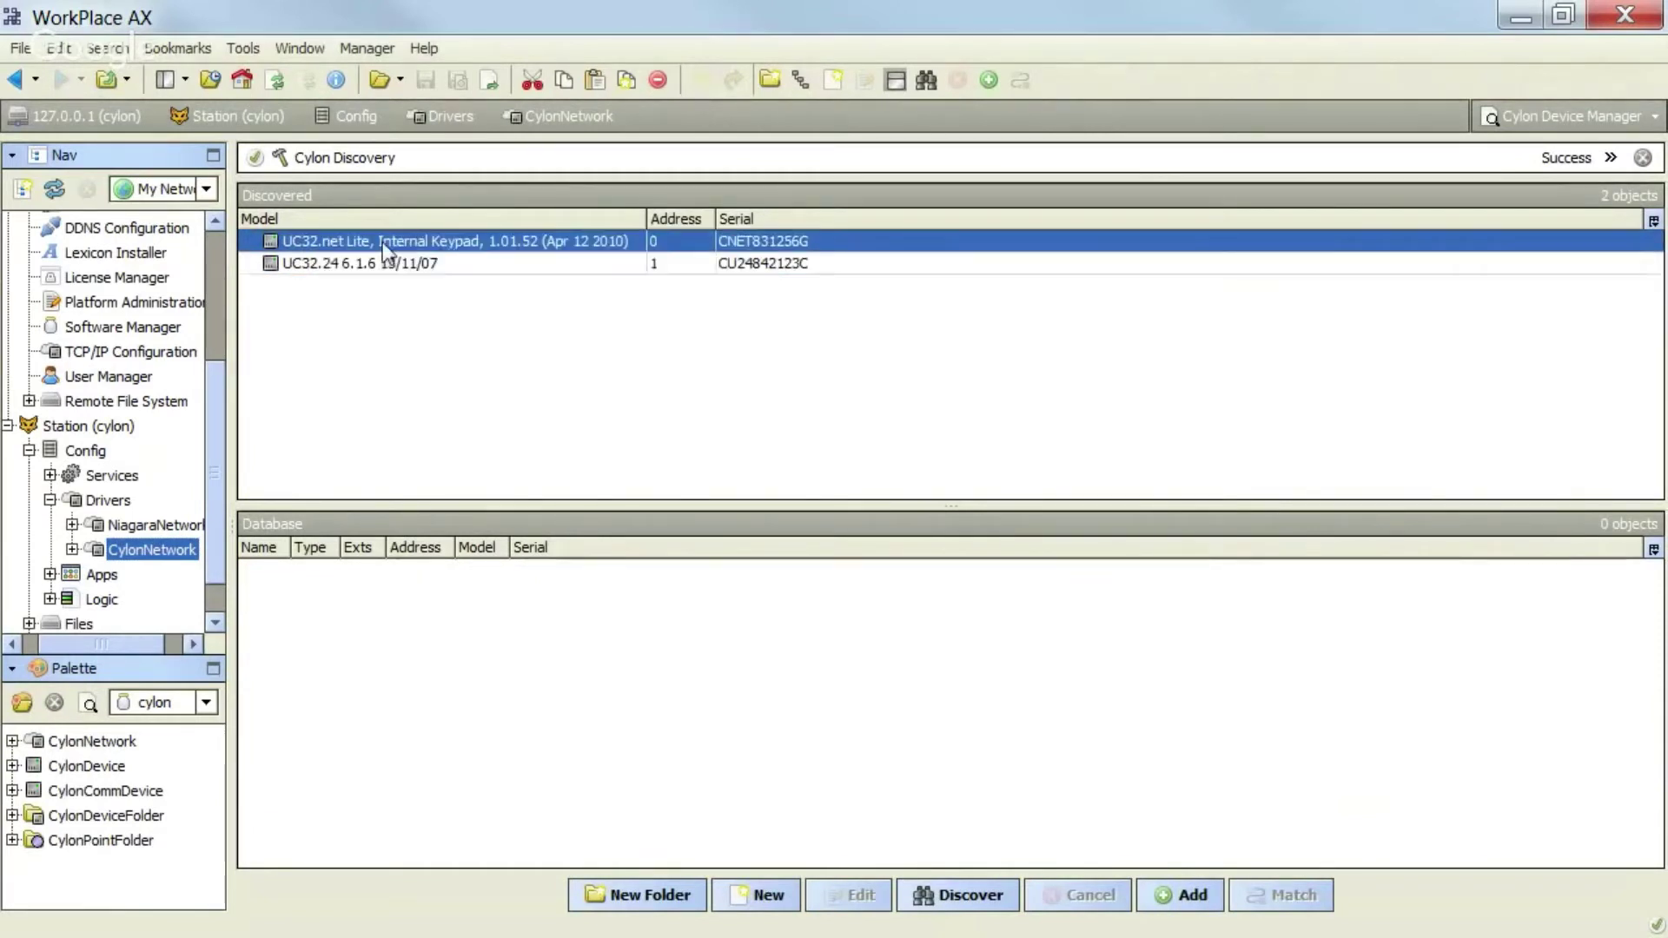
pyautogui.keyDown('shift'); pyautogui.click(387, 263); pyautogui.keyUp('shift')
pyautogui.moveTo(386, 265); pyautogui.dragTo(429, 639)
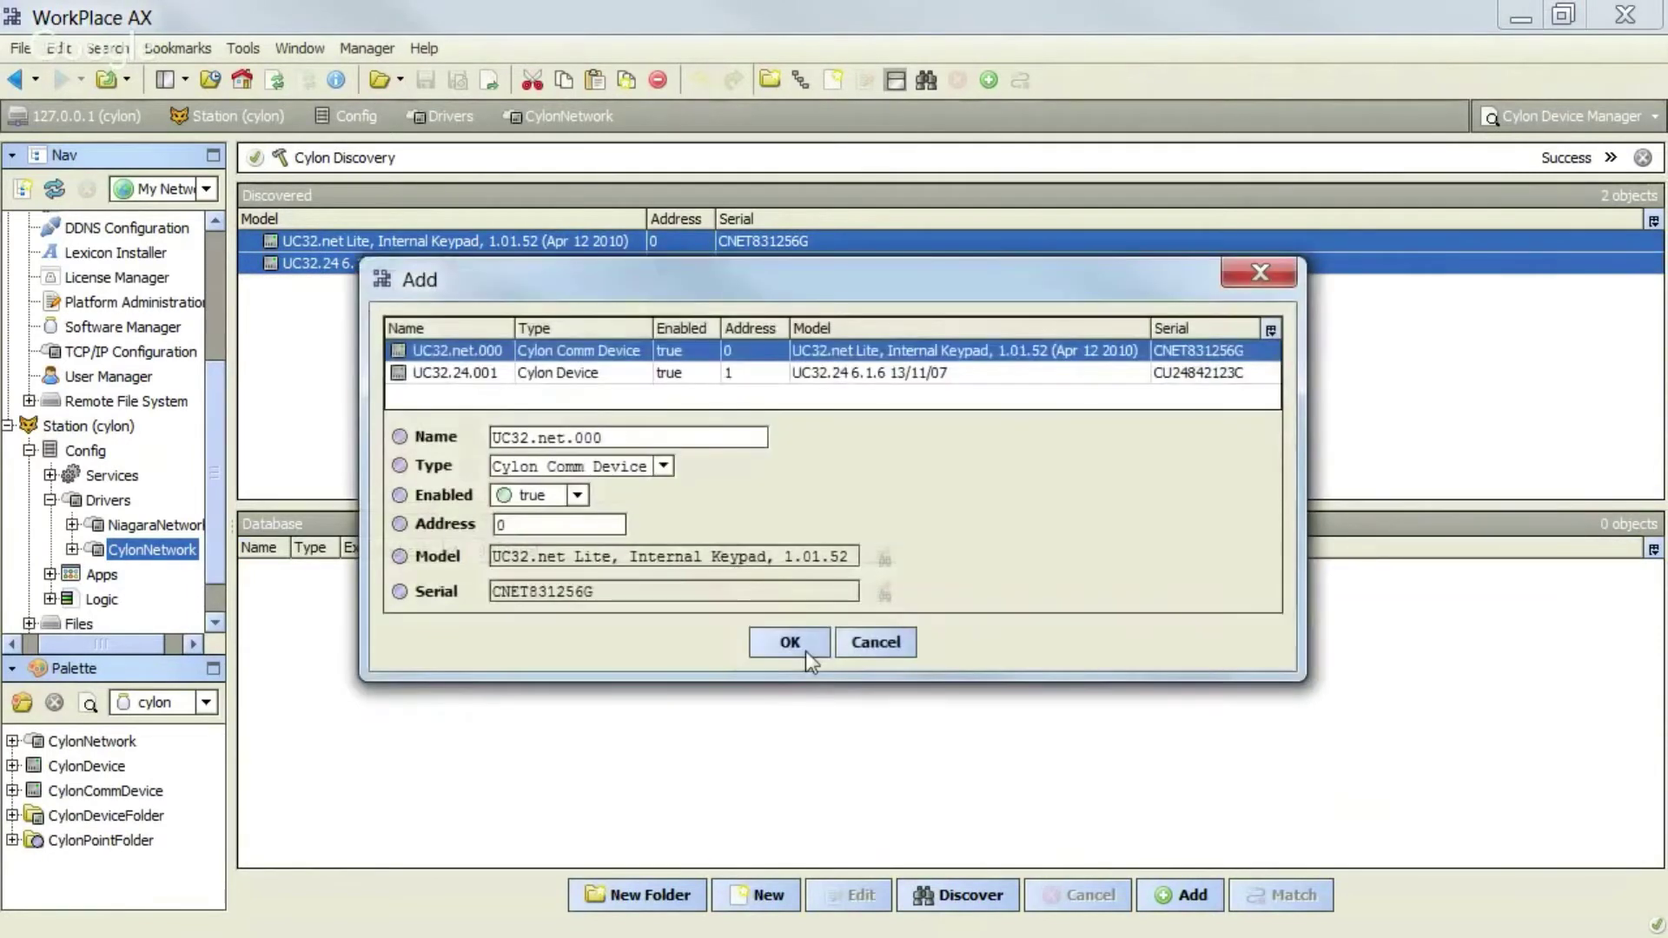
pyautogui.click(805, 650)
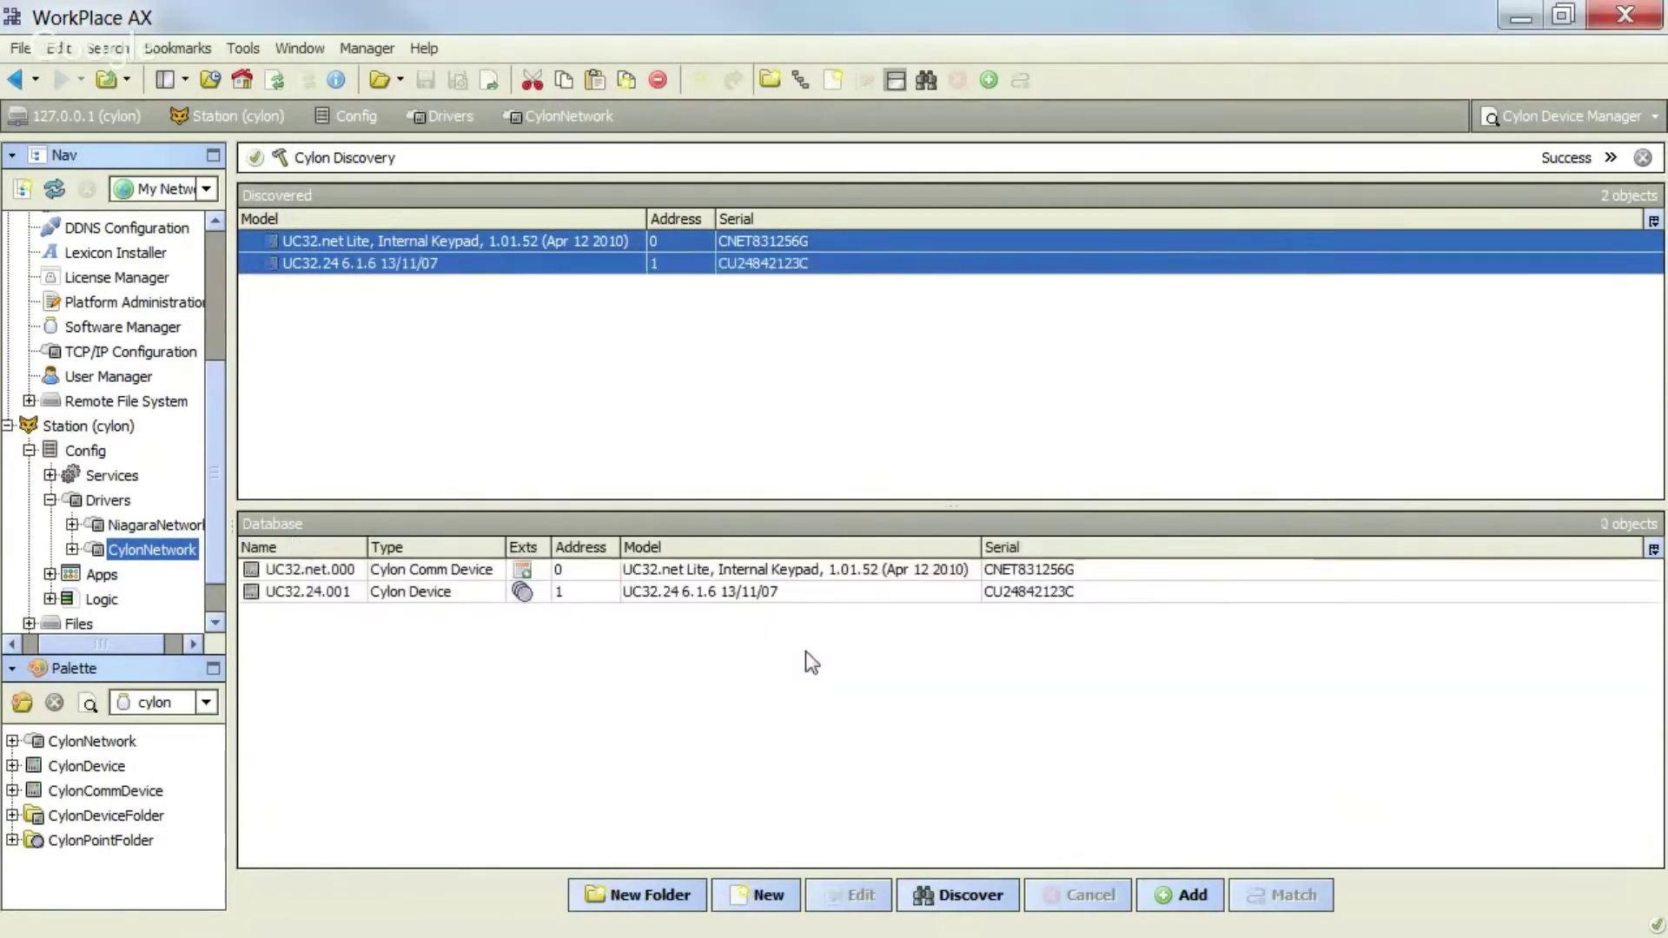
# - Open the points extension of UC32.24.001 and import the Unitron file 001_01_DBIf.csv from the DBExports folder
pyautogui.click(480, 591)
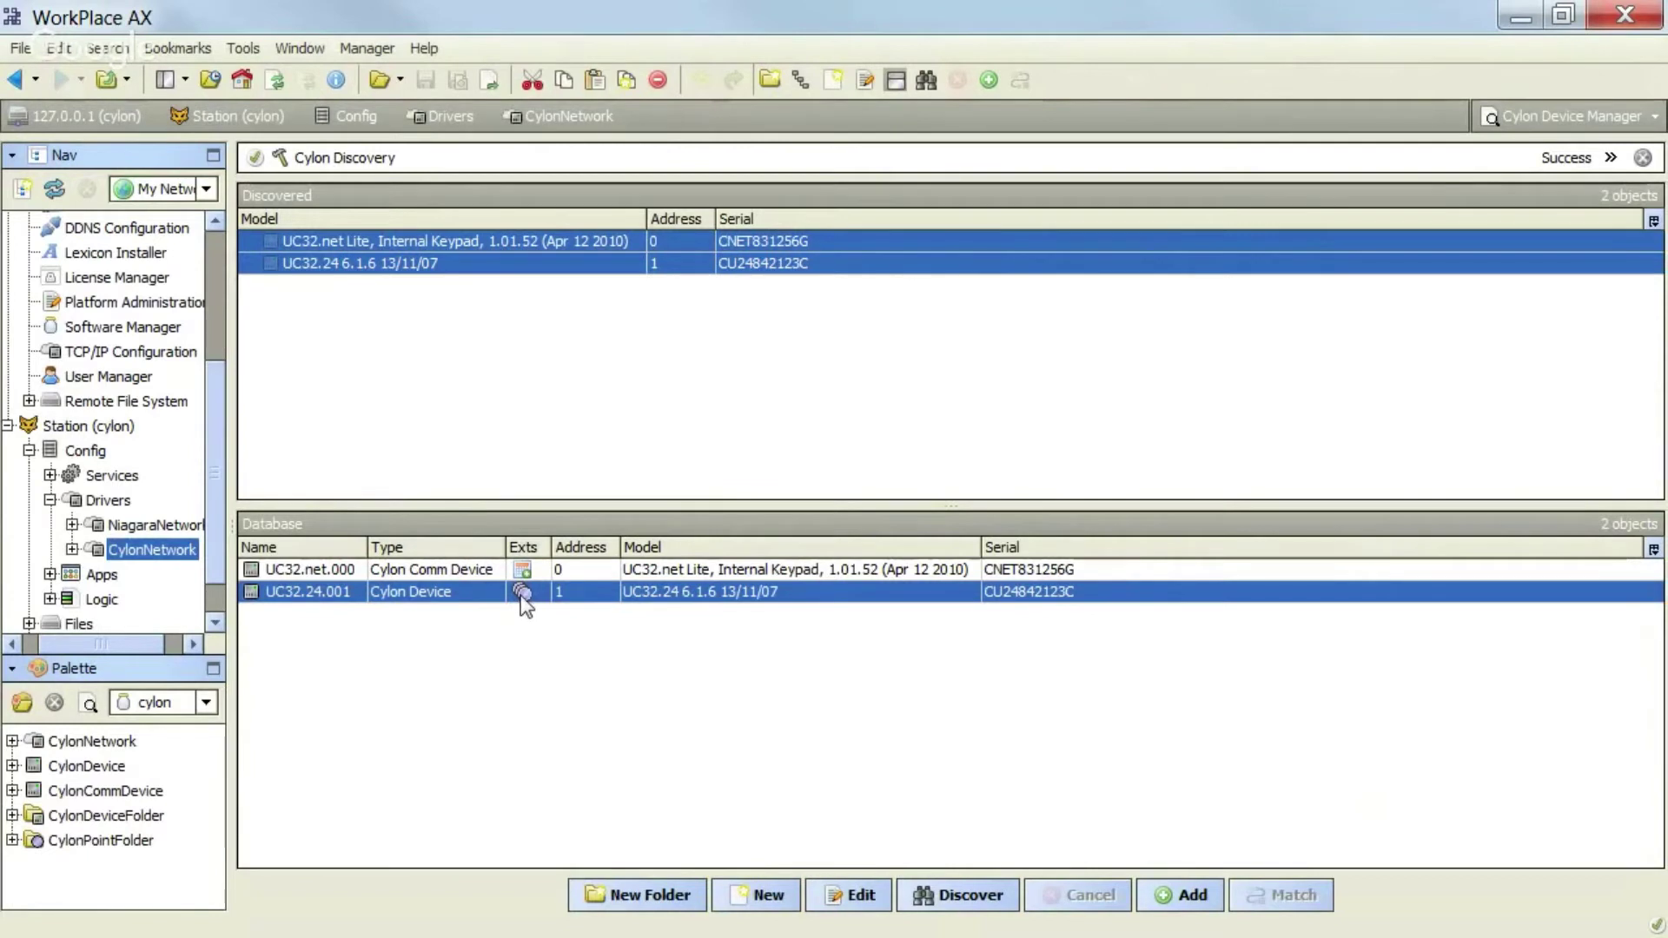
pyautogui.doubleClick(523, 594)
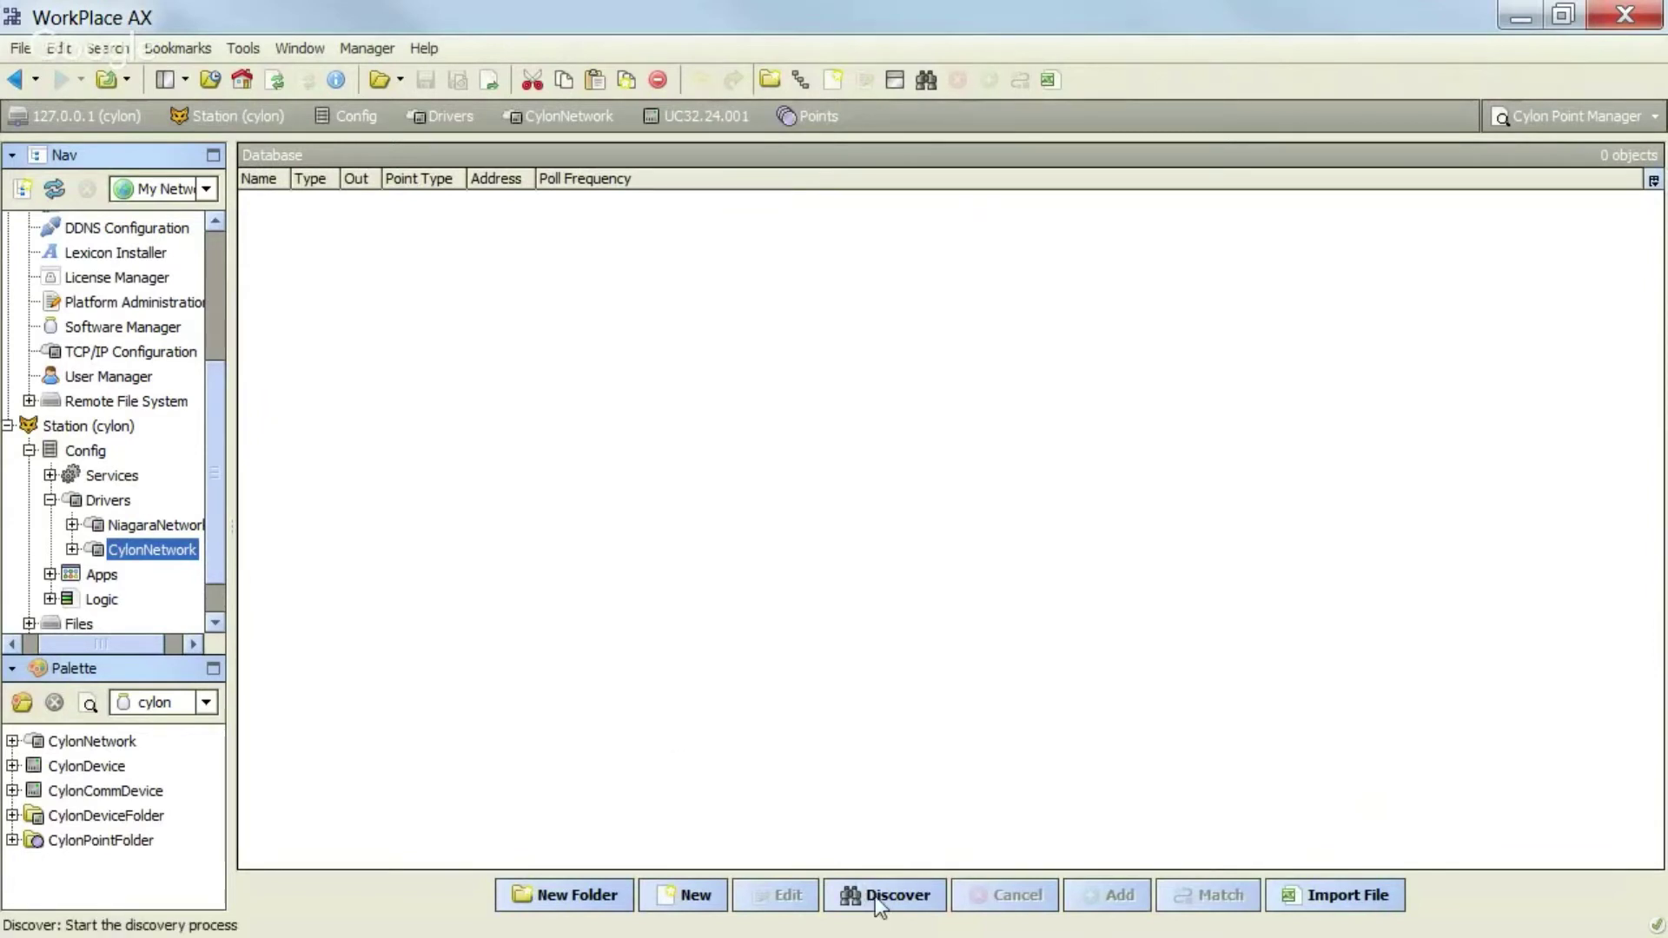
pyautogui.click(1344, 894)
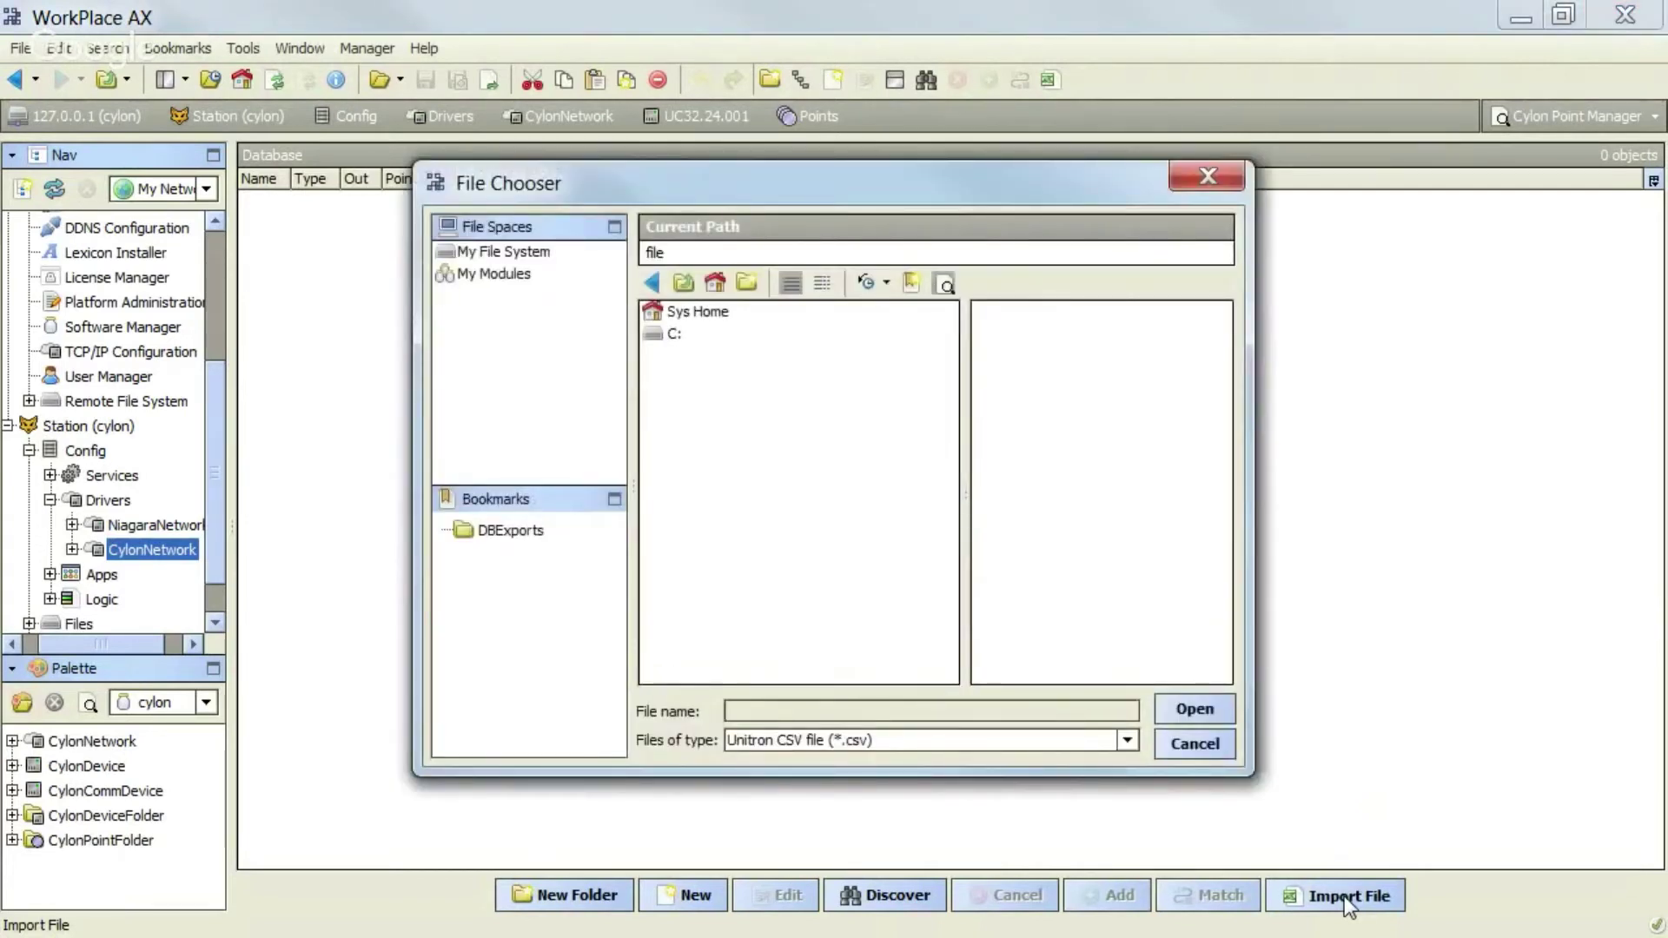
pyautogui.click(483, 532)
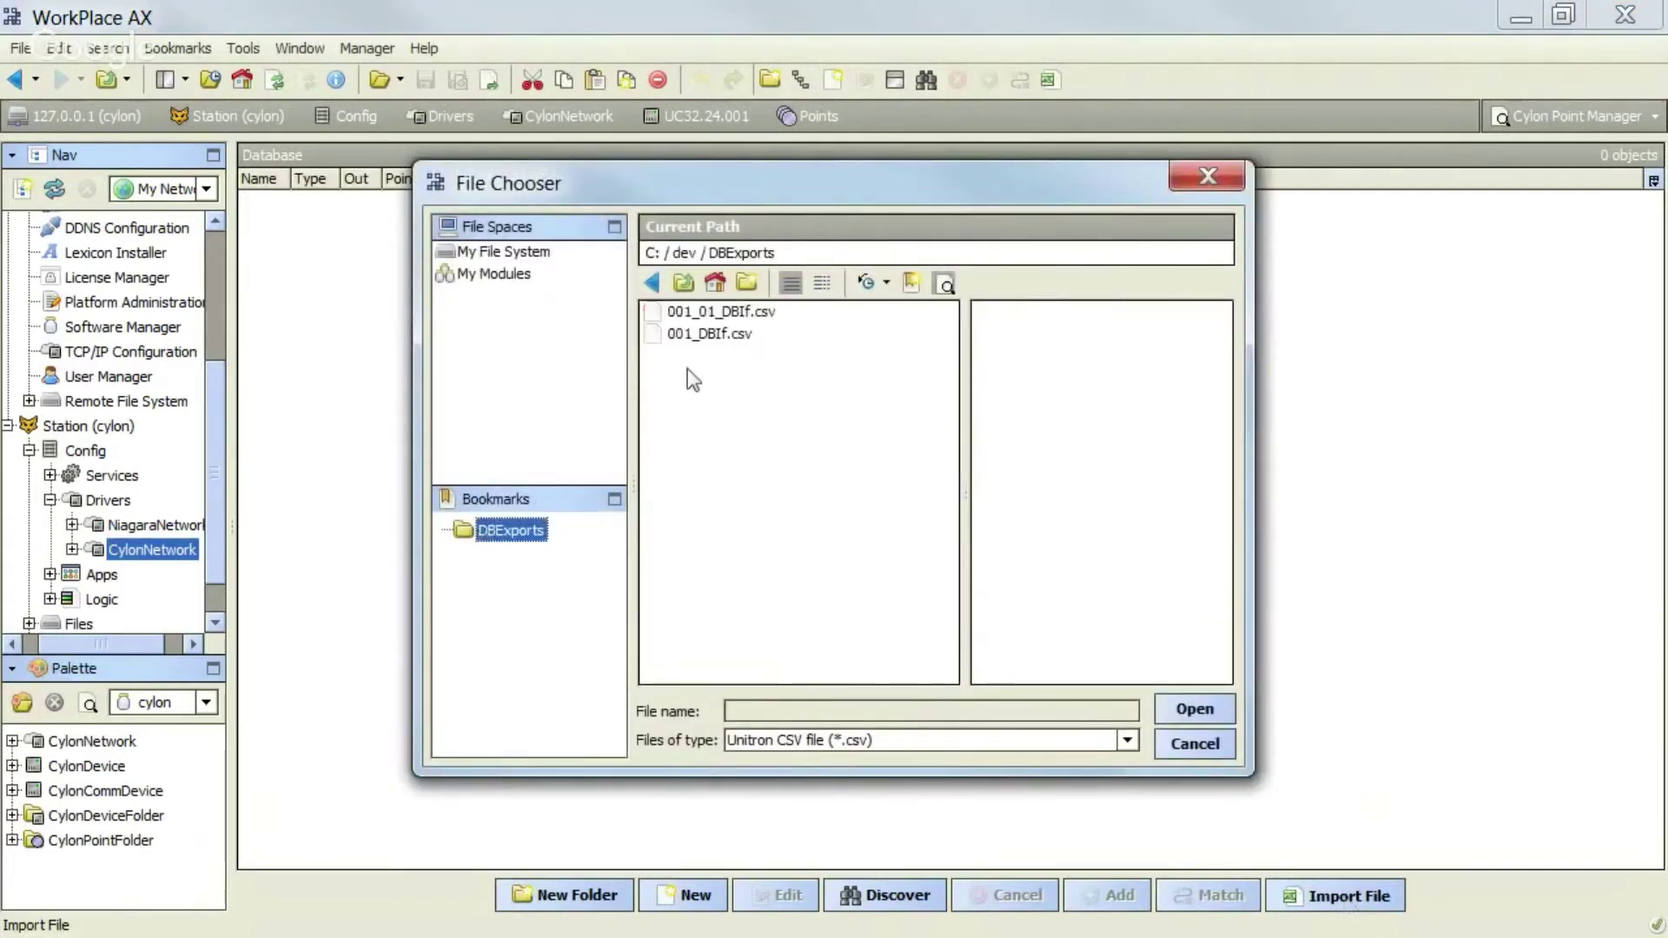
pyautogui.click(711, 315)
pyautogui.doubleClick(710, 315)
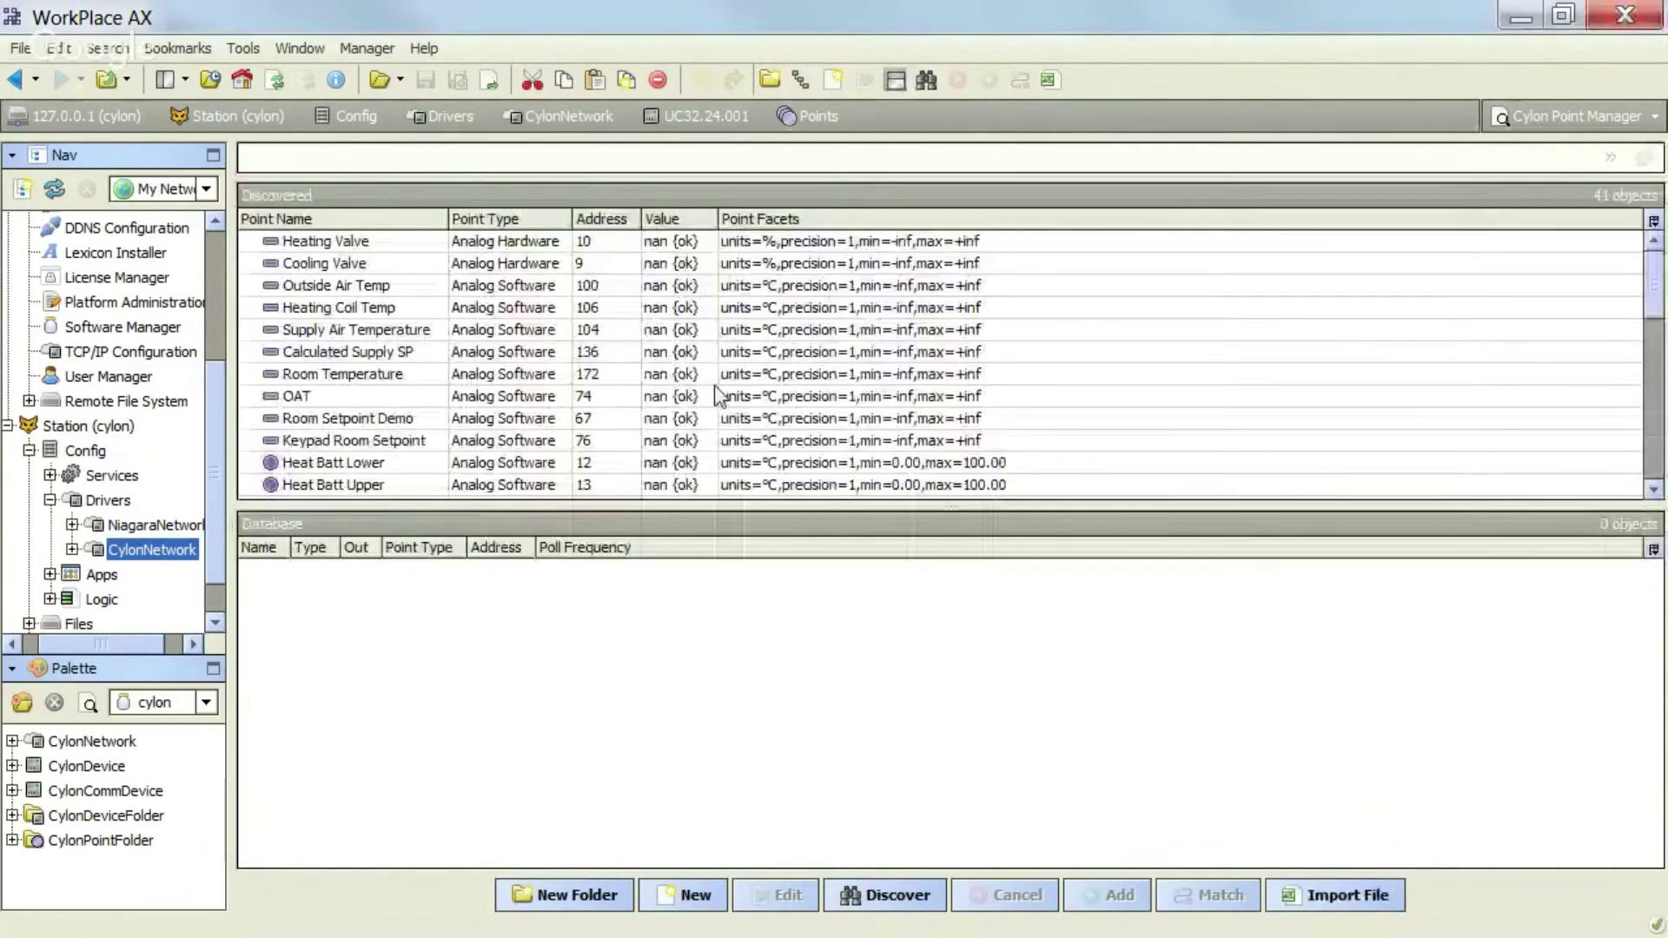
# - Add all the imported points, from Heating Valve through Test Routine, to the UC32.24.001 point database with their proposed settings
pyautogui.scroll(-4, 391, 373)
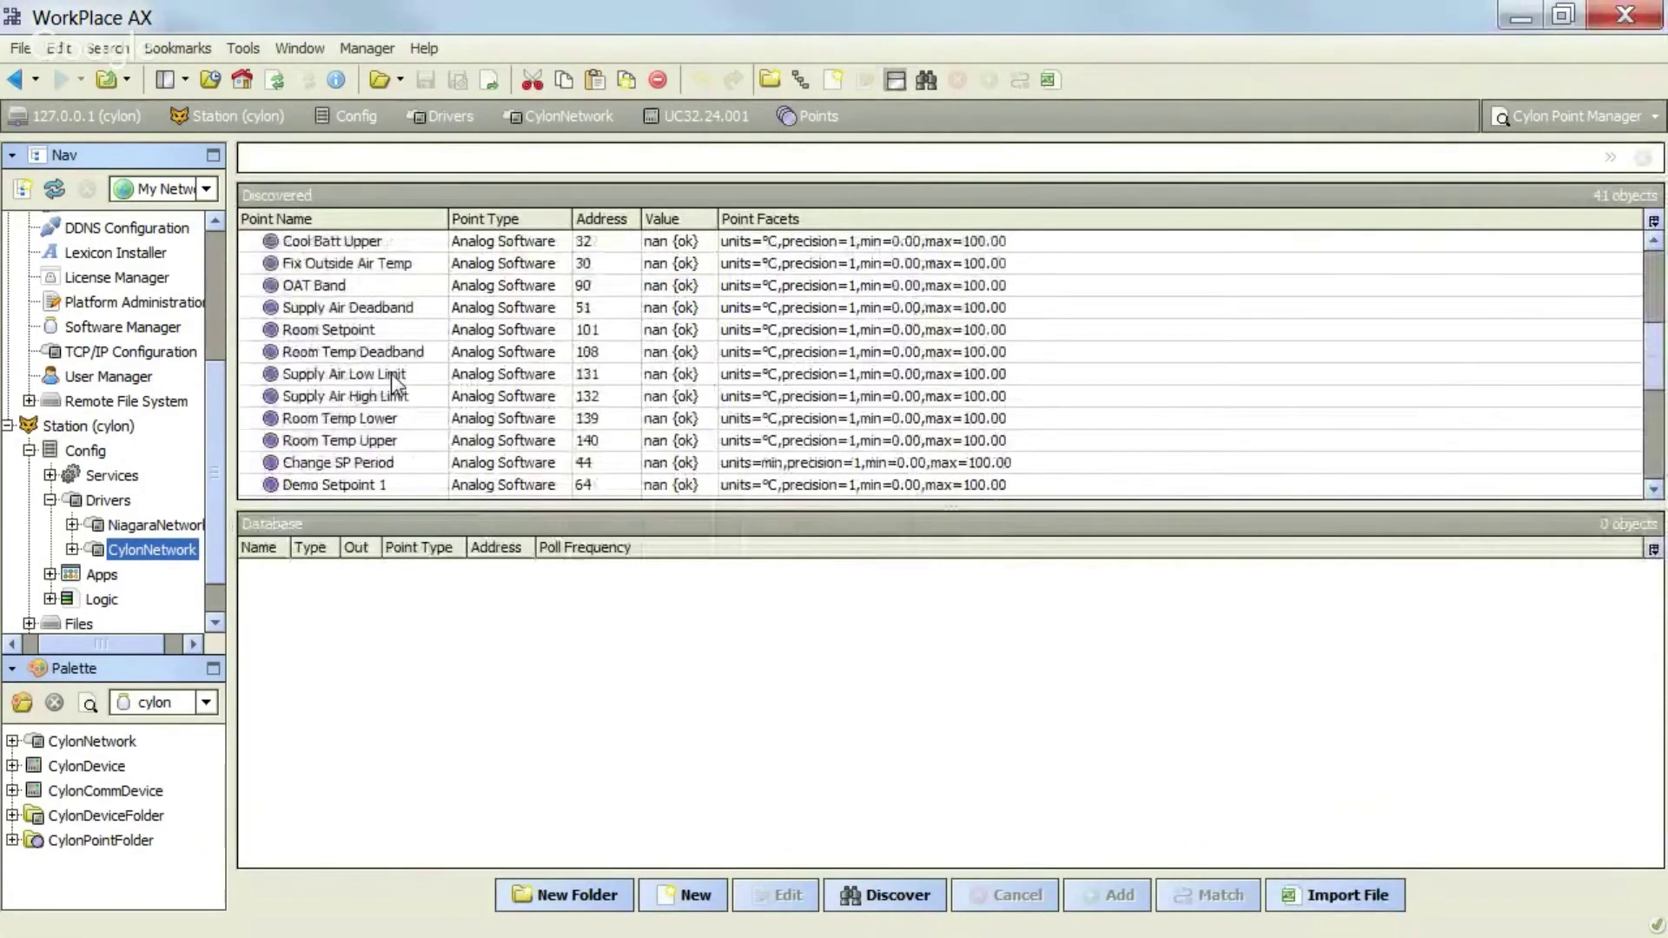
pyautogui.scroll(-5, 391, 373)
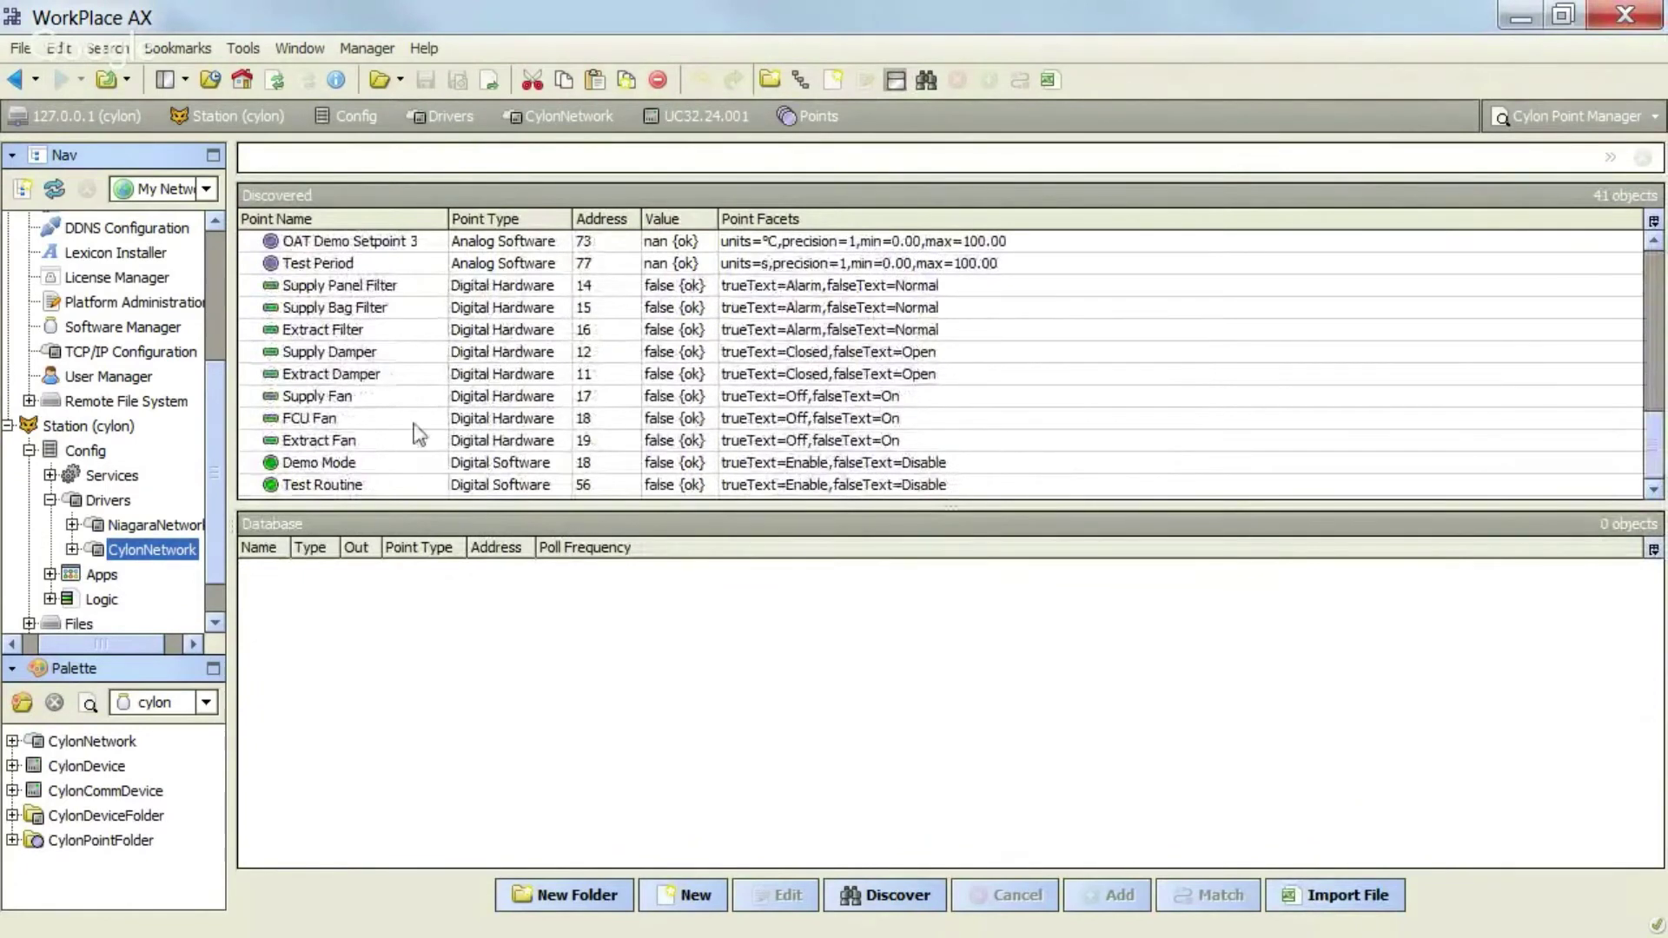
pyautogui.click(409, 487)
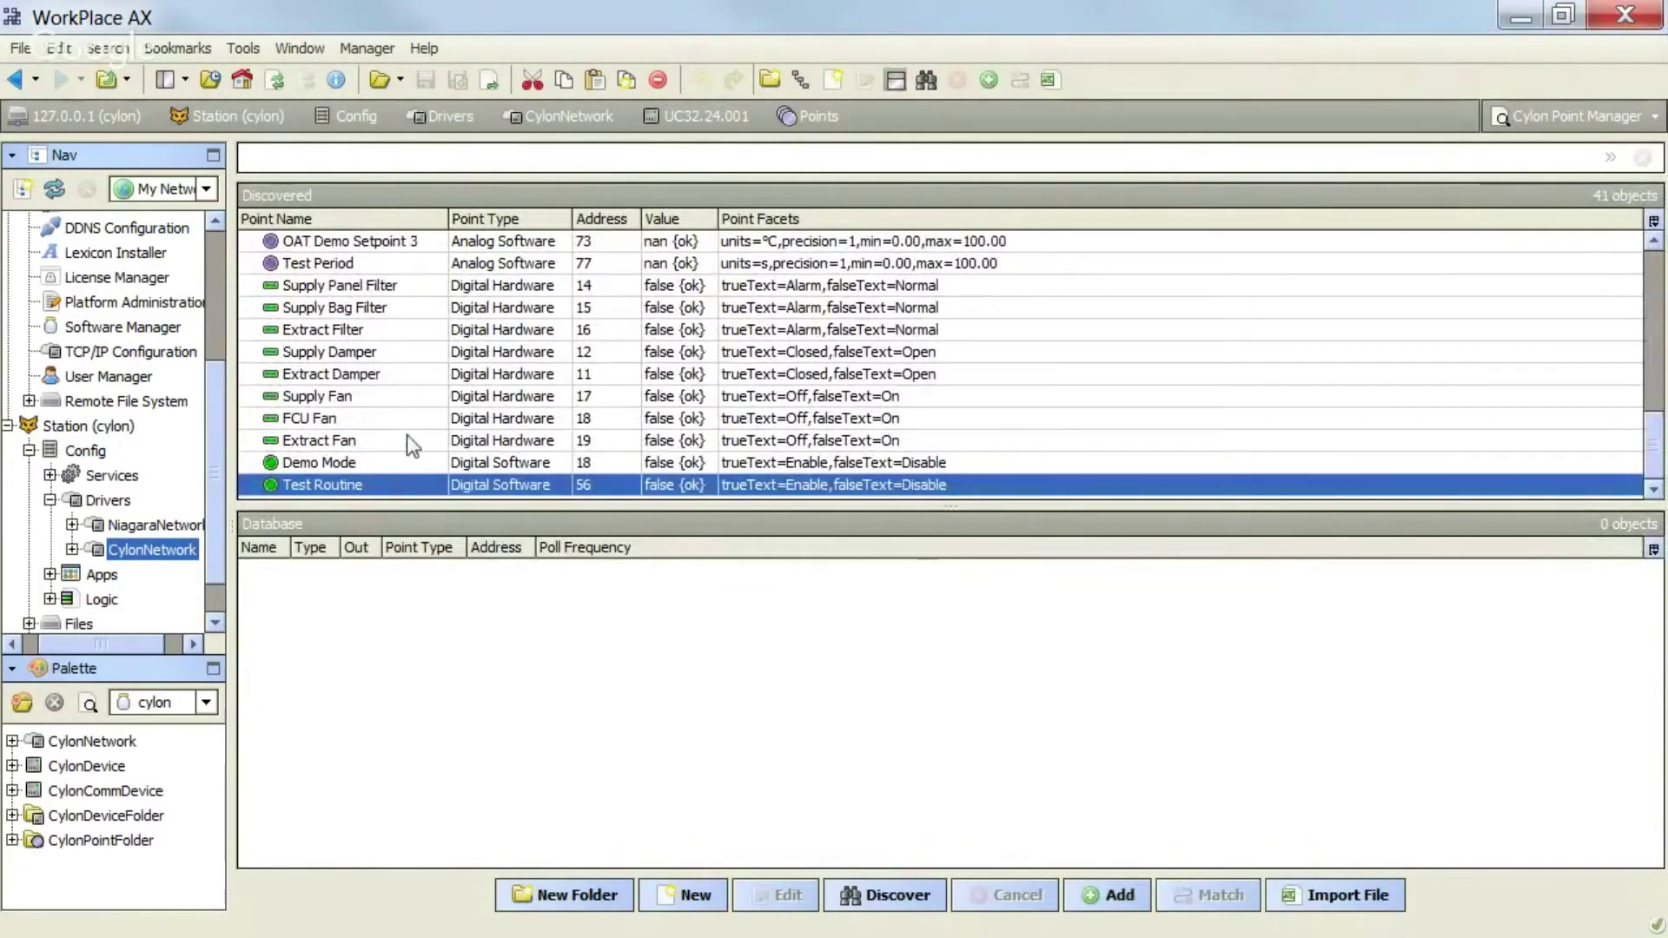
pyautogui.scroll(7, 406, 435)
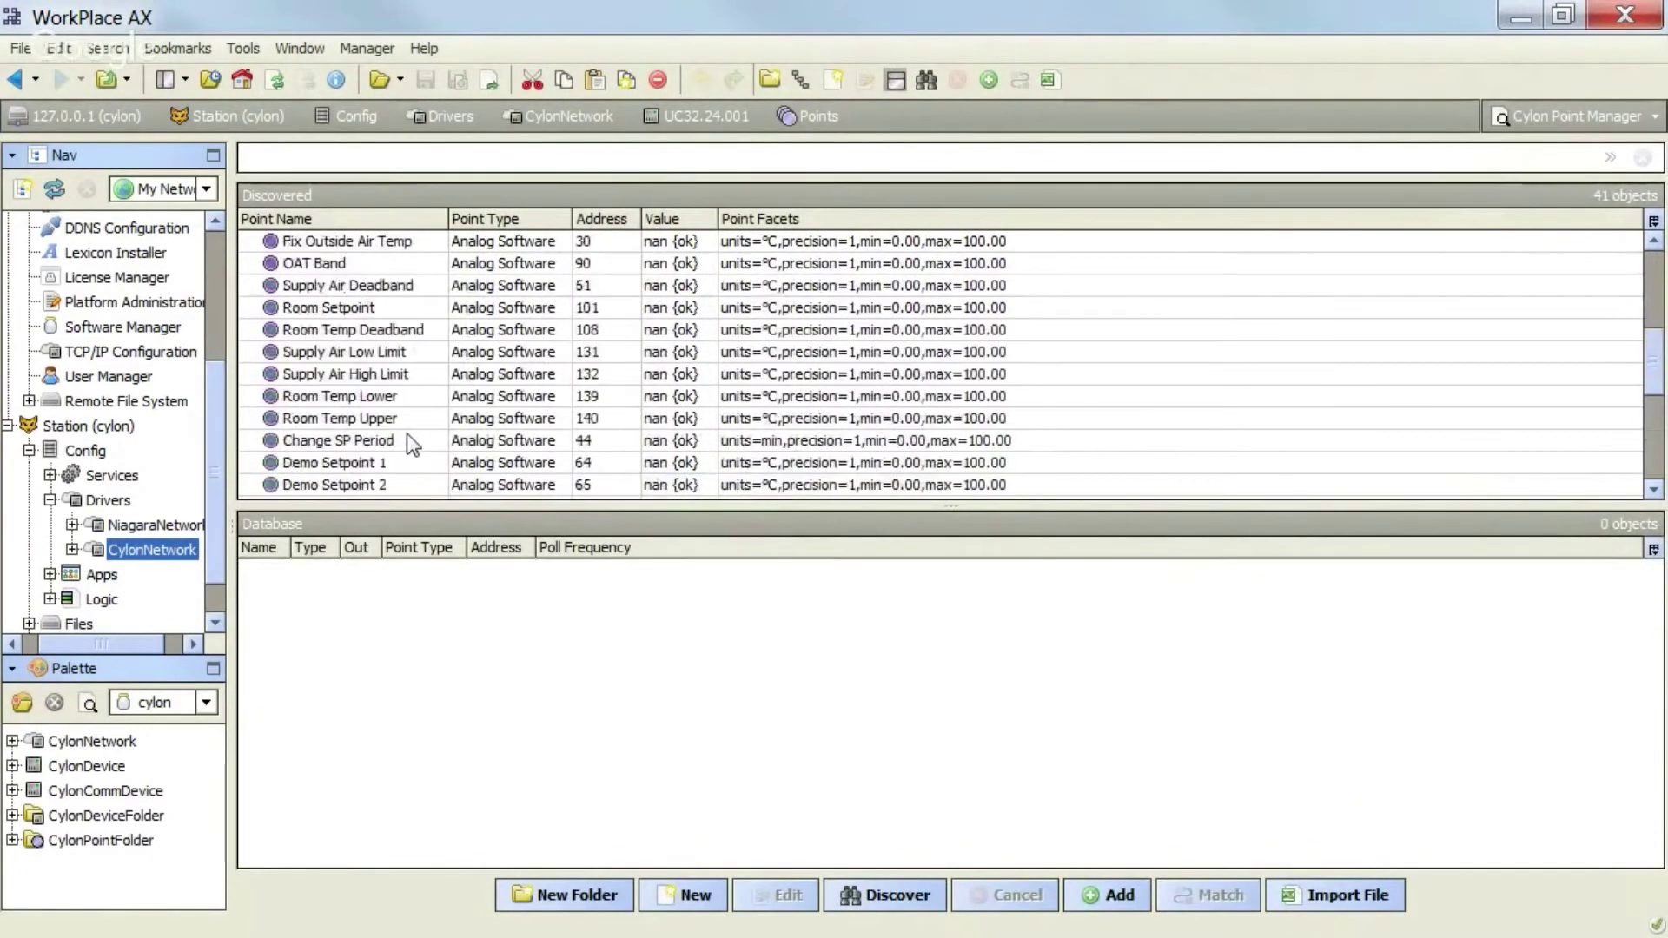
pyautogui.scroll(3, 407, 434)
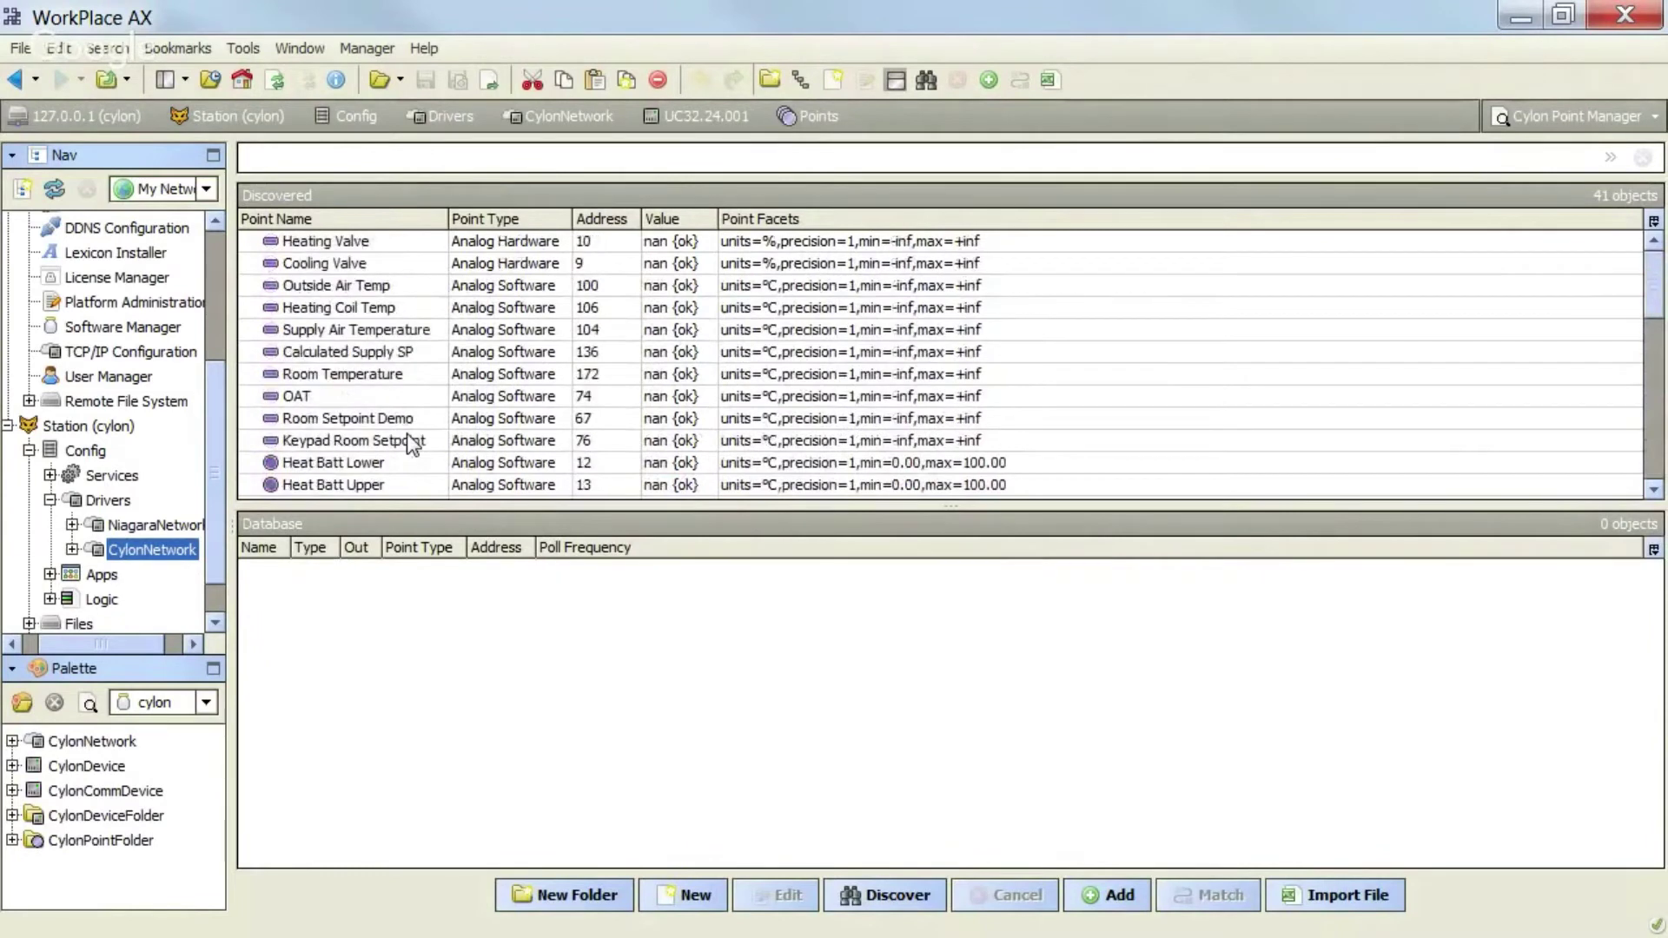
pyautogui.keyDown('shift'); pyautogui.click(404, 241); pyautogui.keyUp('shift')
pyautogui.moveTo(399, 309); pyautogui.dragTo(420, 624)
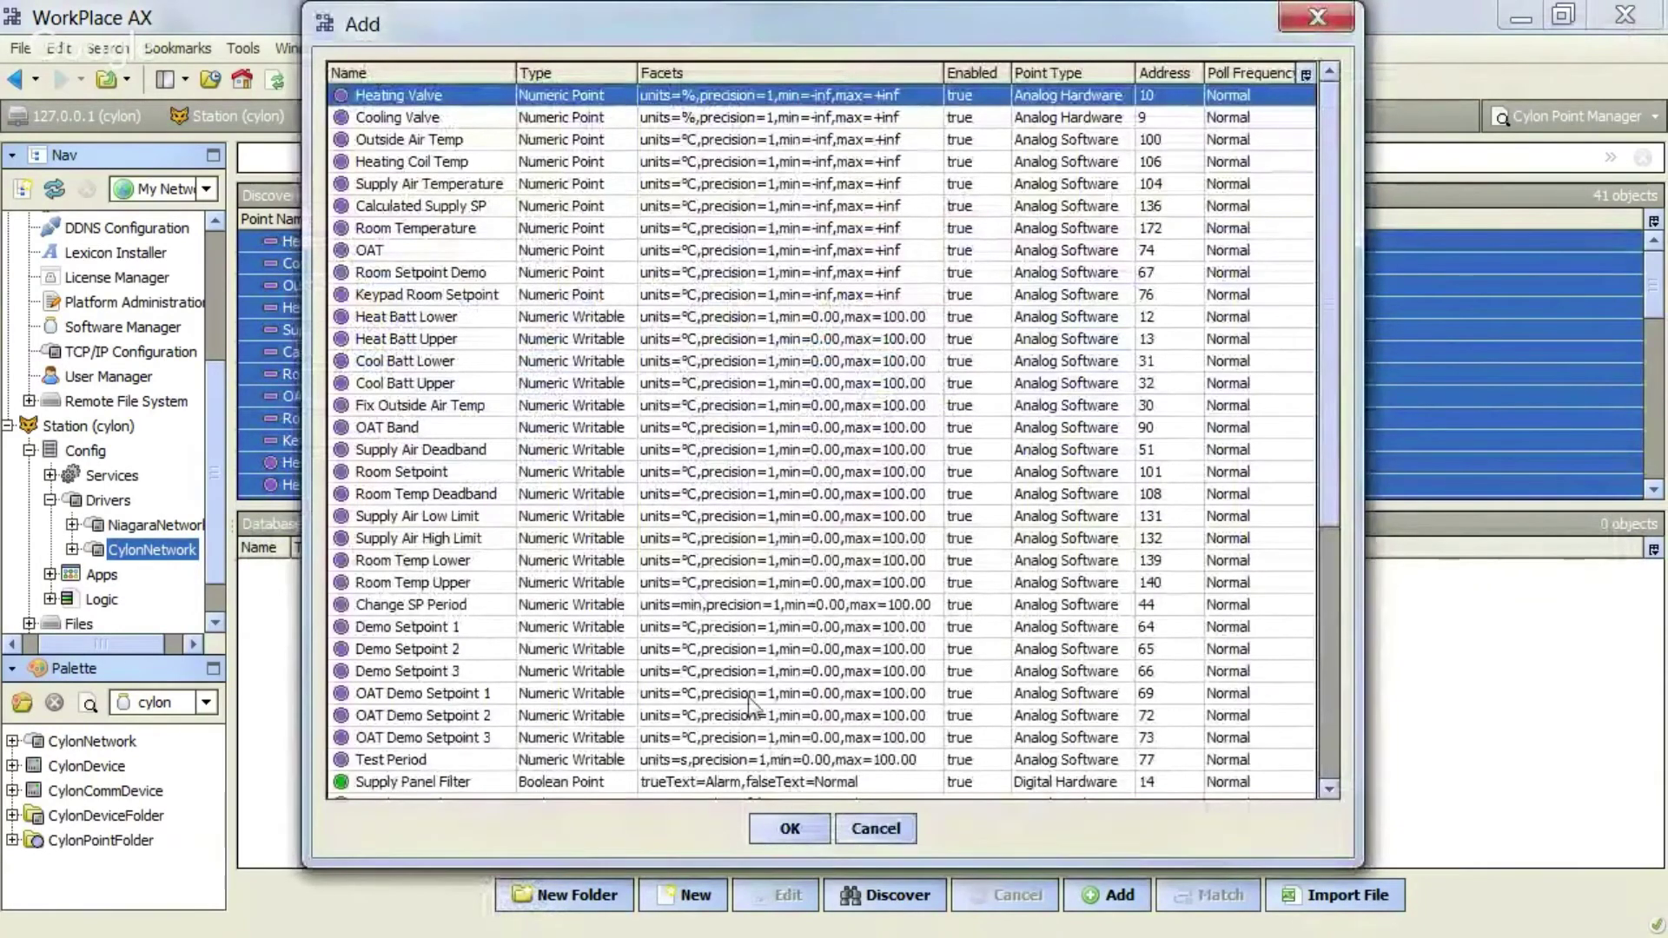
pyautogui.scroll(-5, 771, 678)
pyautogui.click(815, 836)
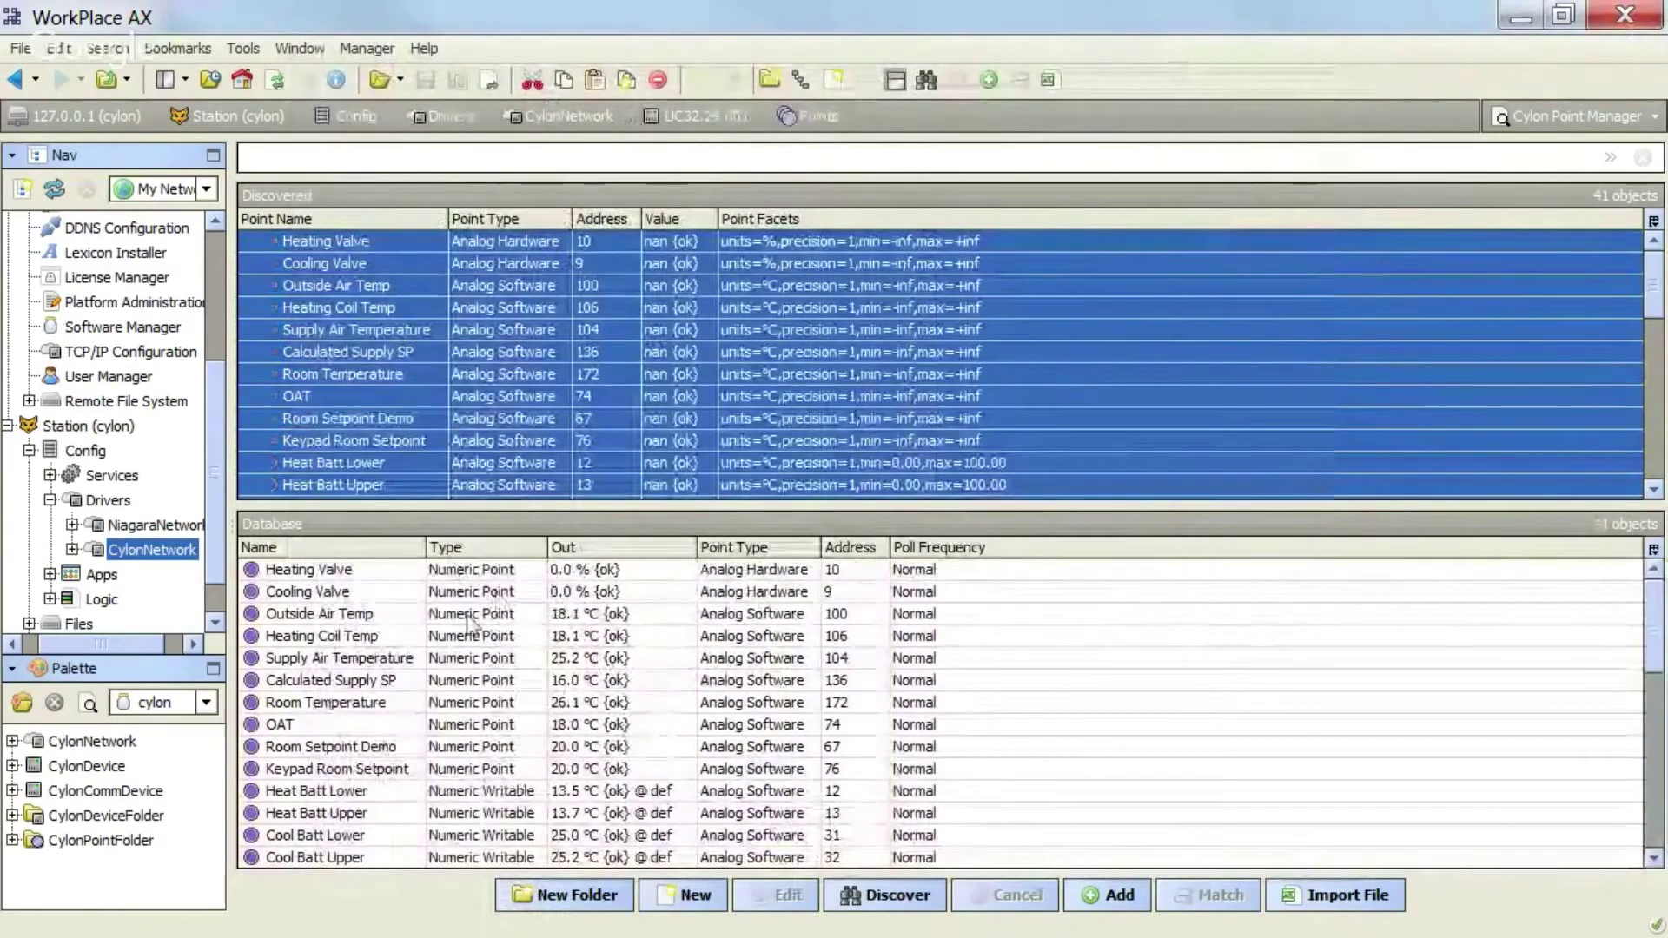
# - Look through the added points in the database, examining their types and output values
pyautogui.click(472, 677)
pyautogui.scroll(-3, 472, 682)
pyautogui.scroll(-5, 472, 682)
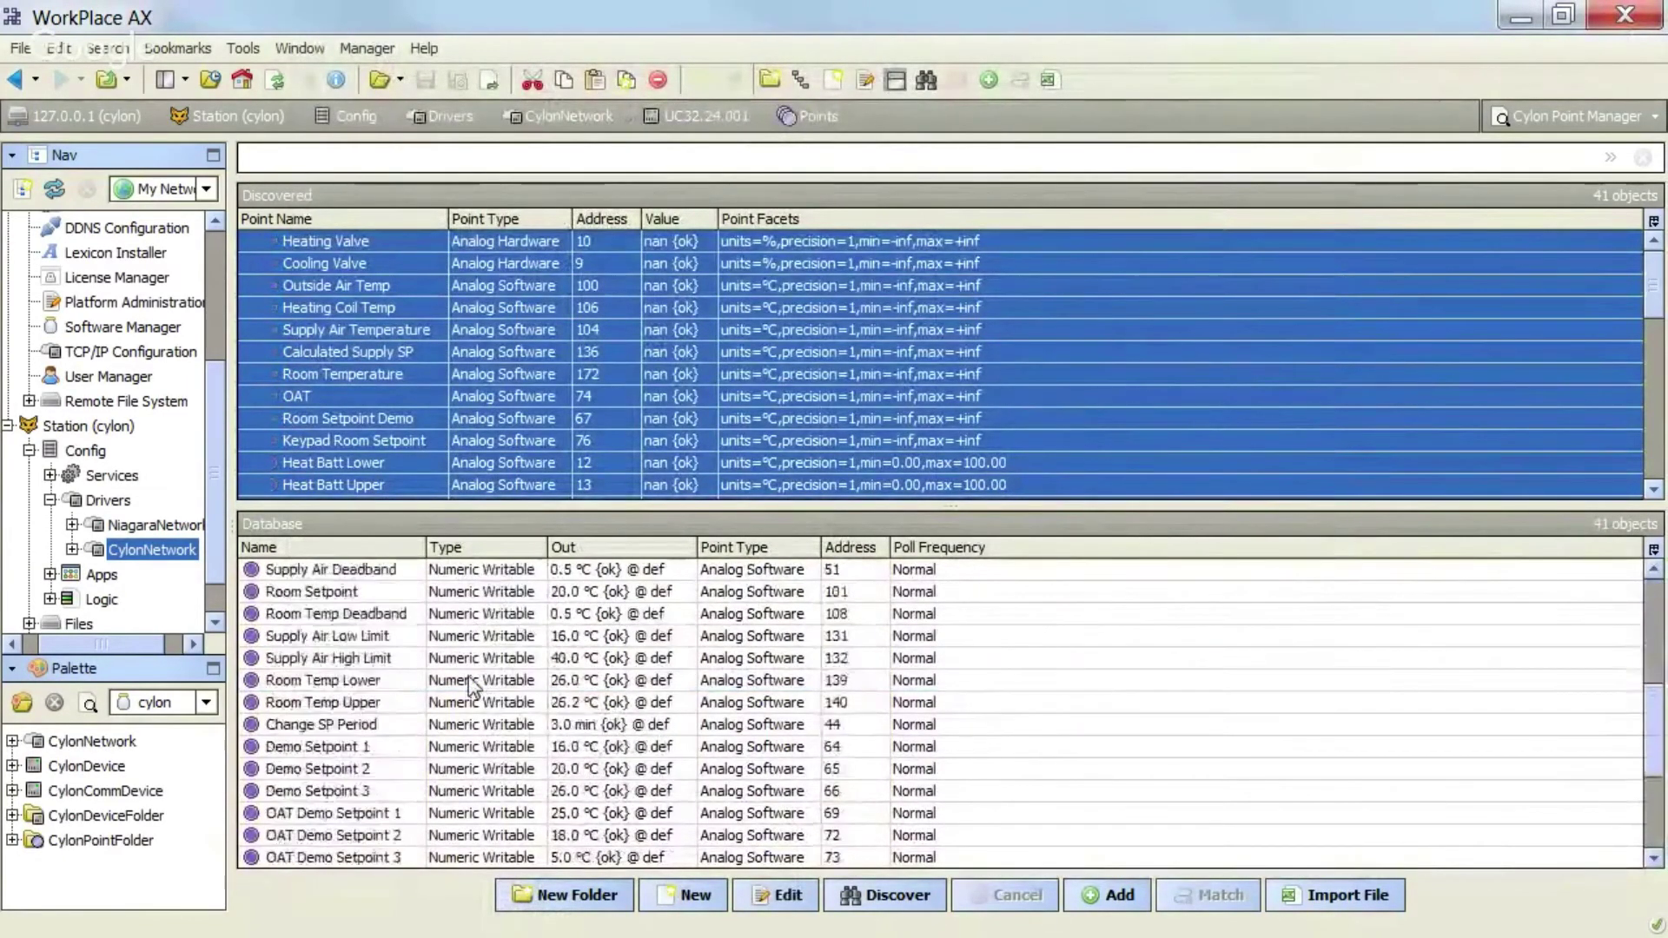
pyautogui.click(483, 681)
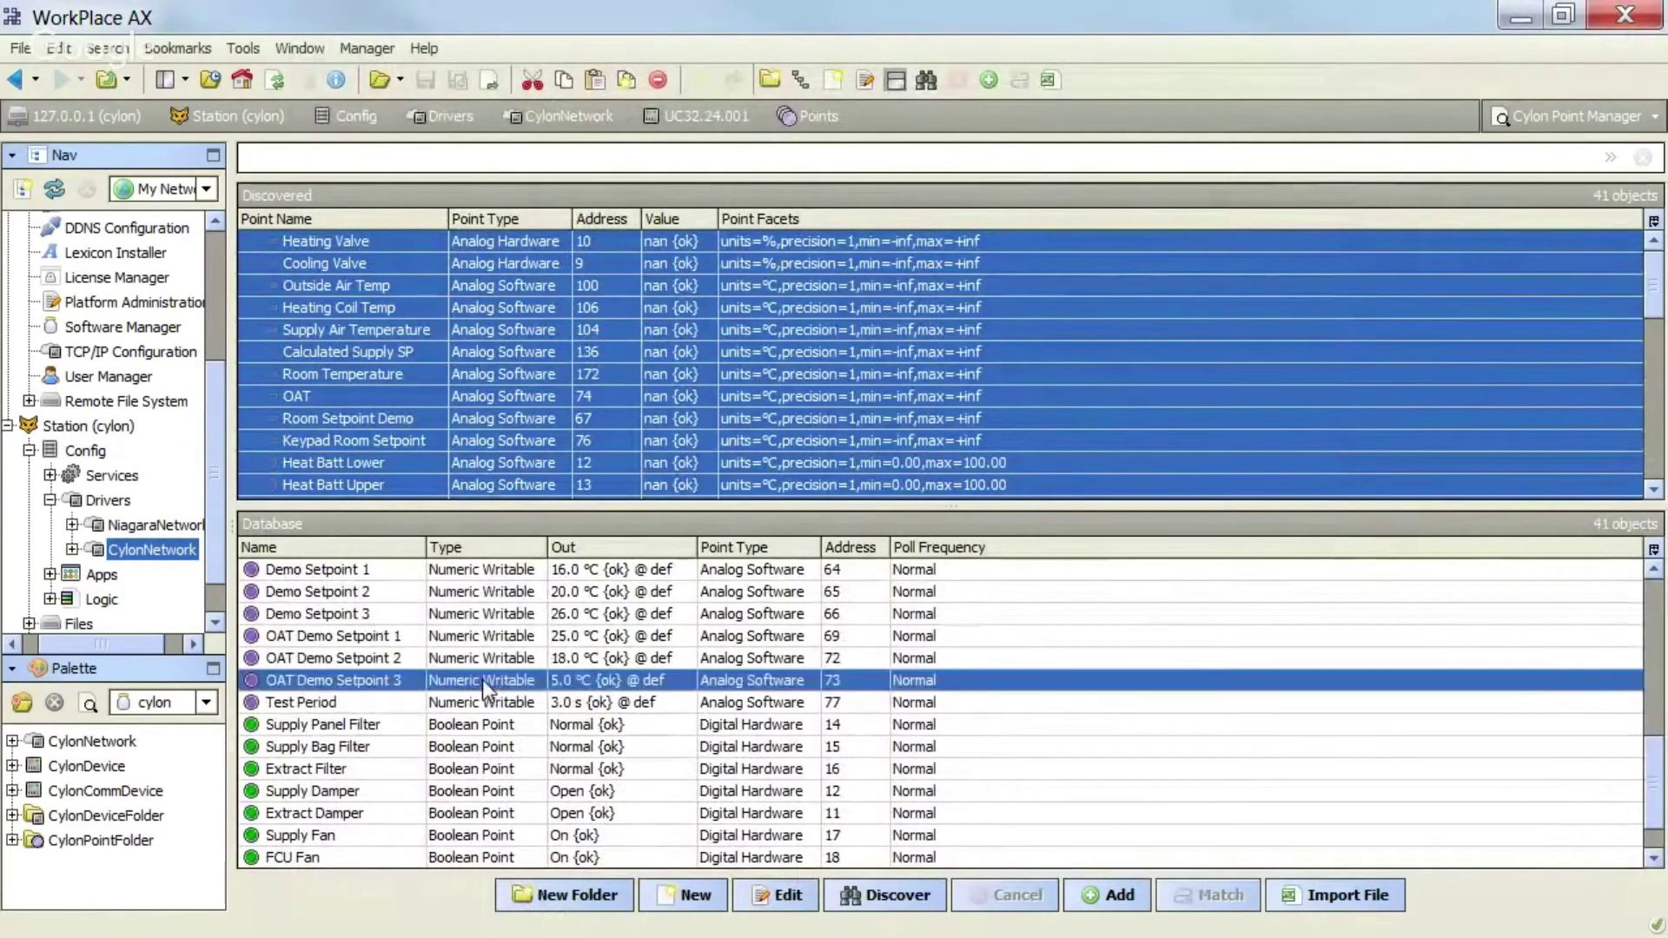
pyautogui.scroll(7, 480, 684)
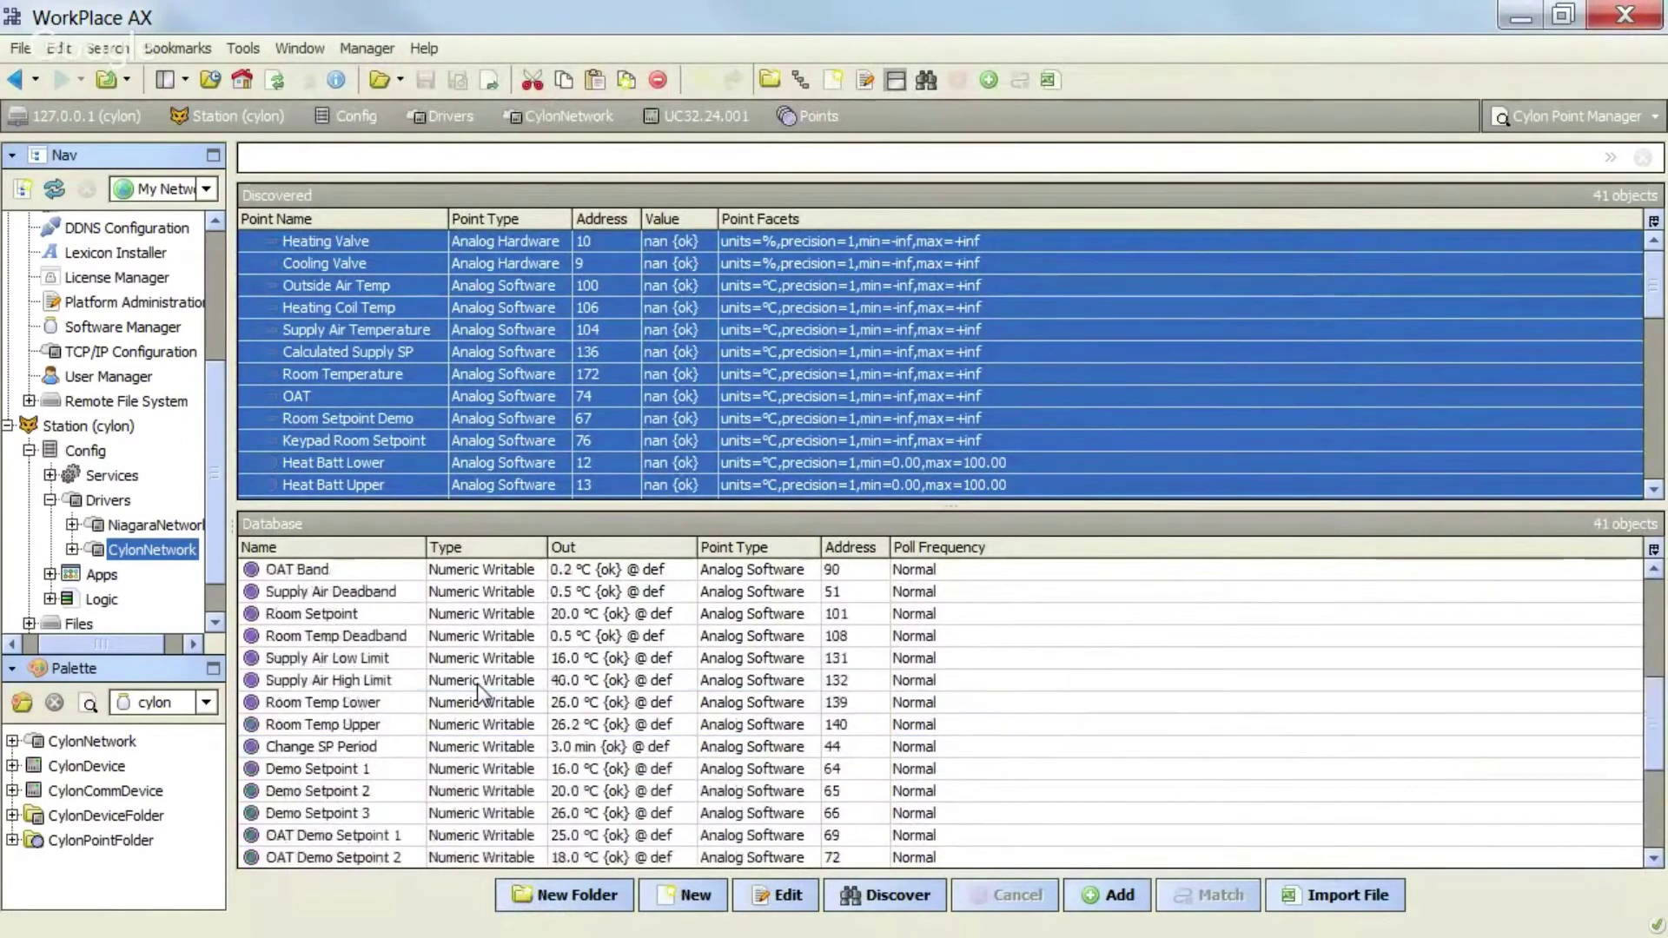
pyautogui.click(477, 681)
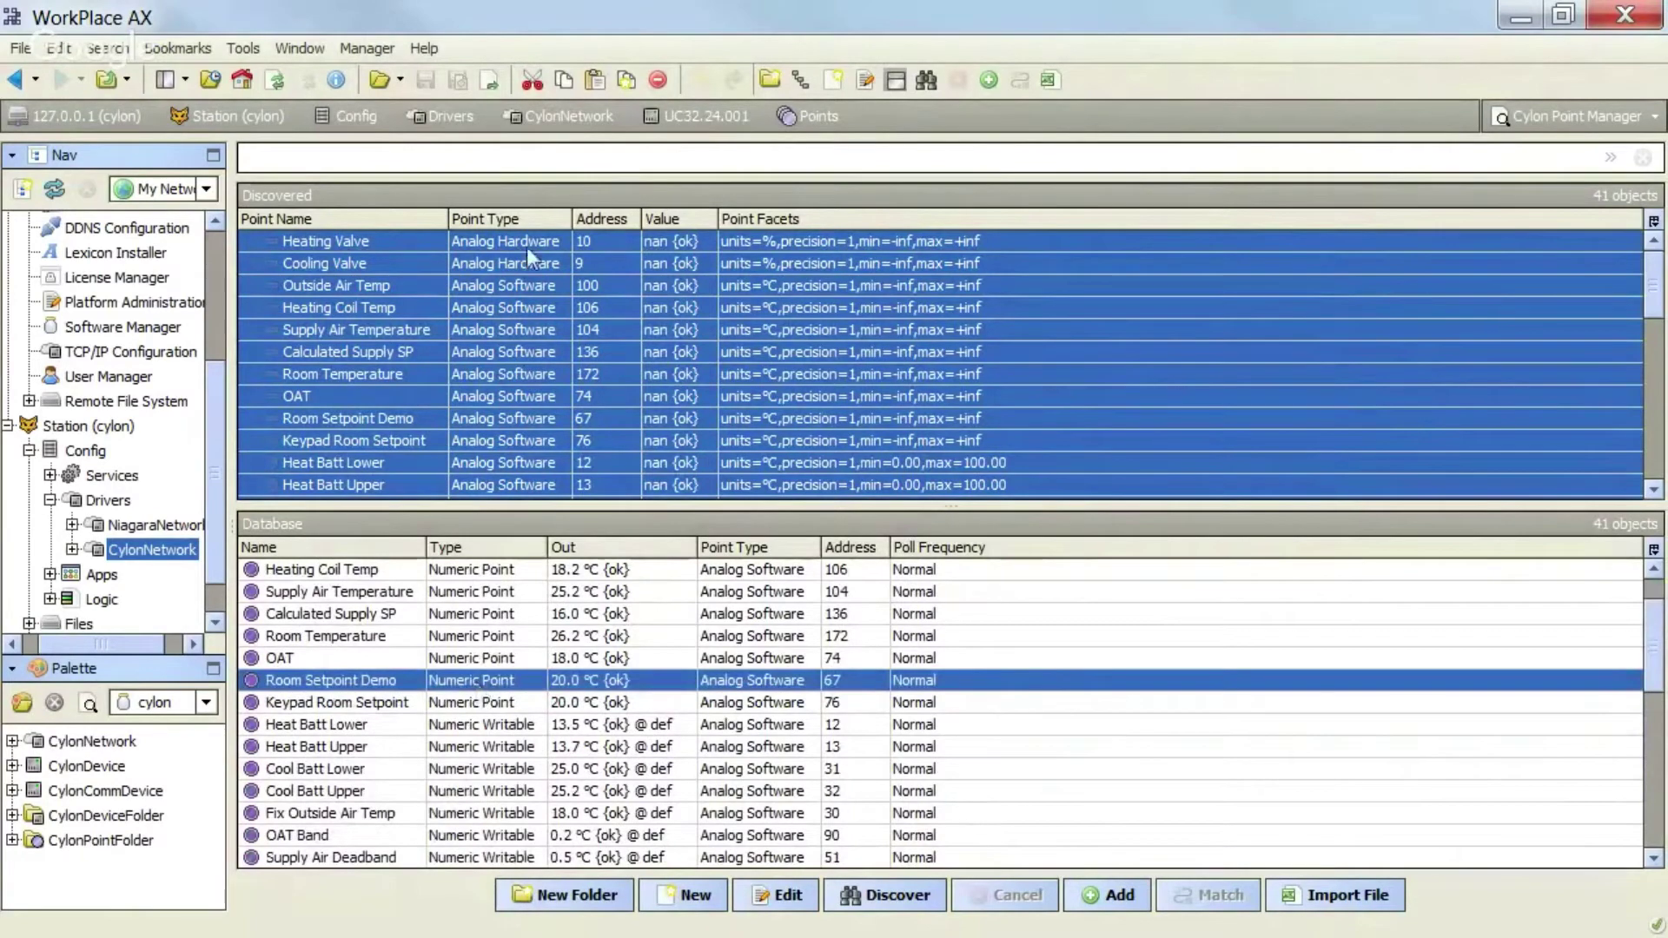
# - Add the discovered Heating Valve point to the database a second time with its type set to Numeric Writable
pyautogui.click(516, 288)
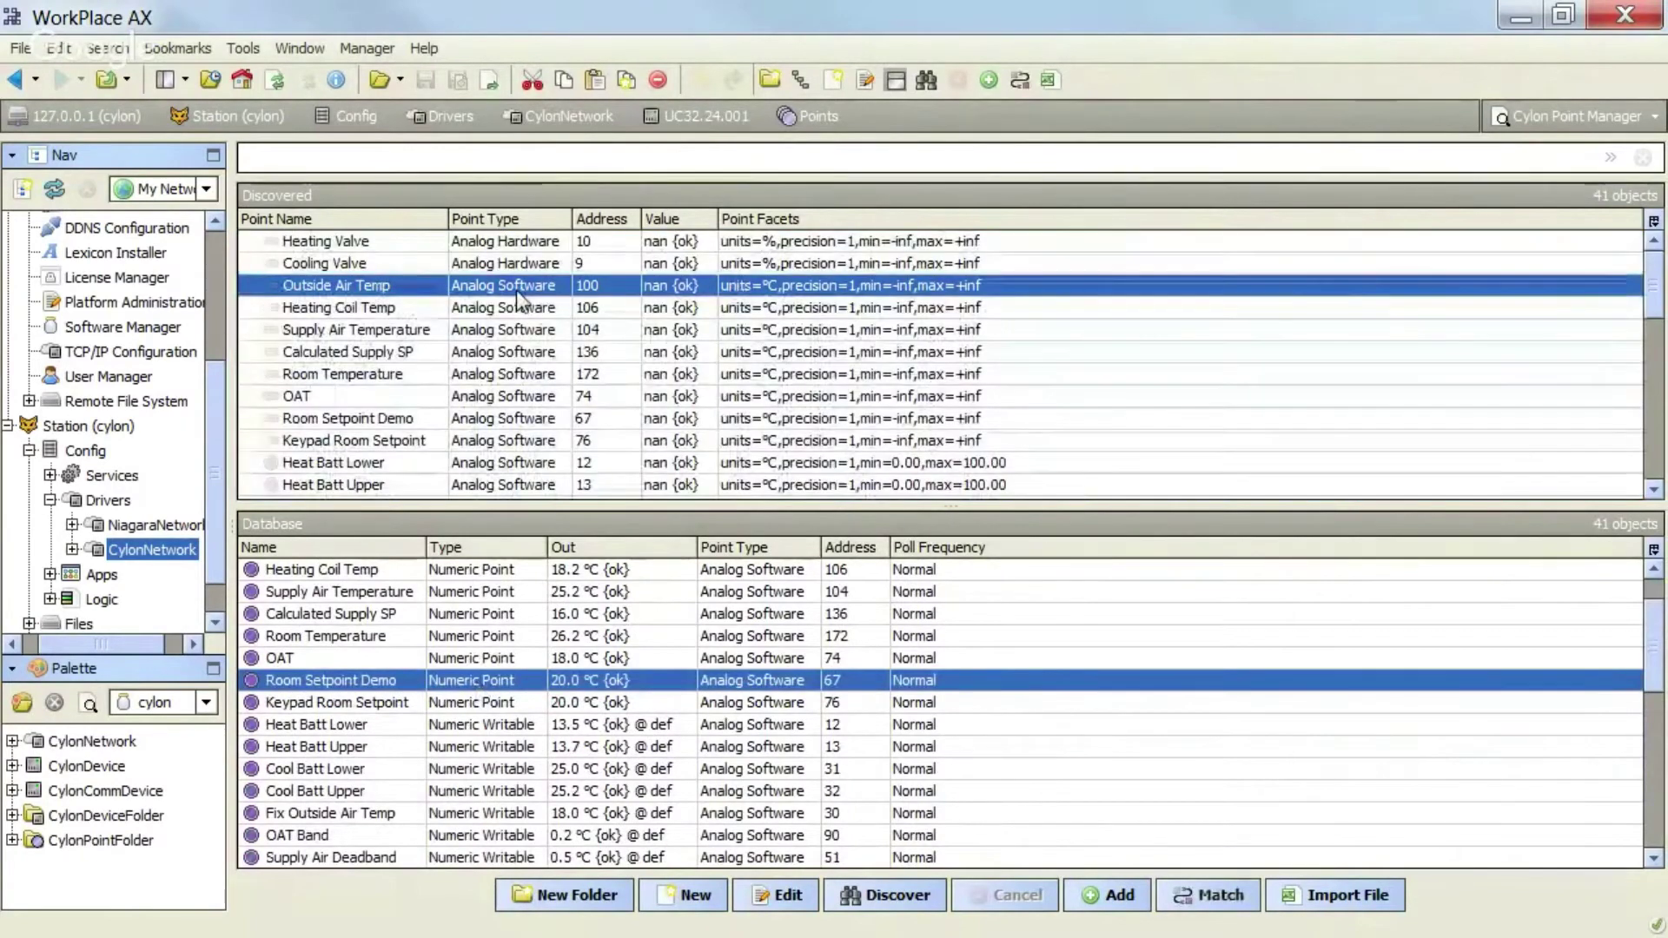
pyautogui.click(493, 241)
pyautogui.doubleClick(492, 240)
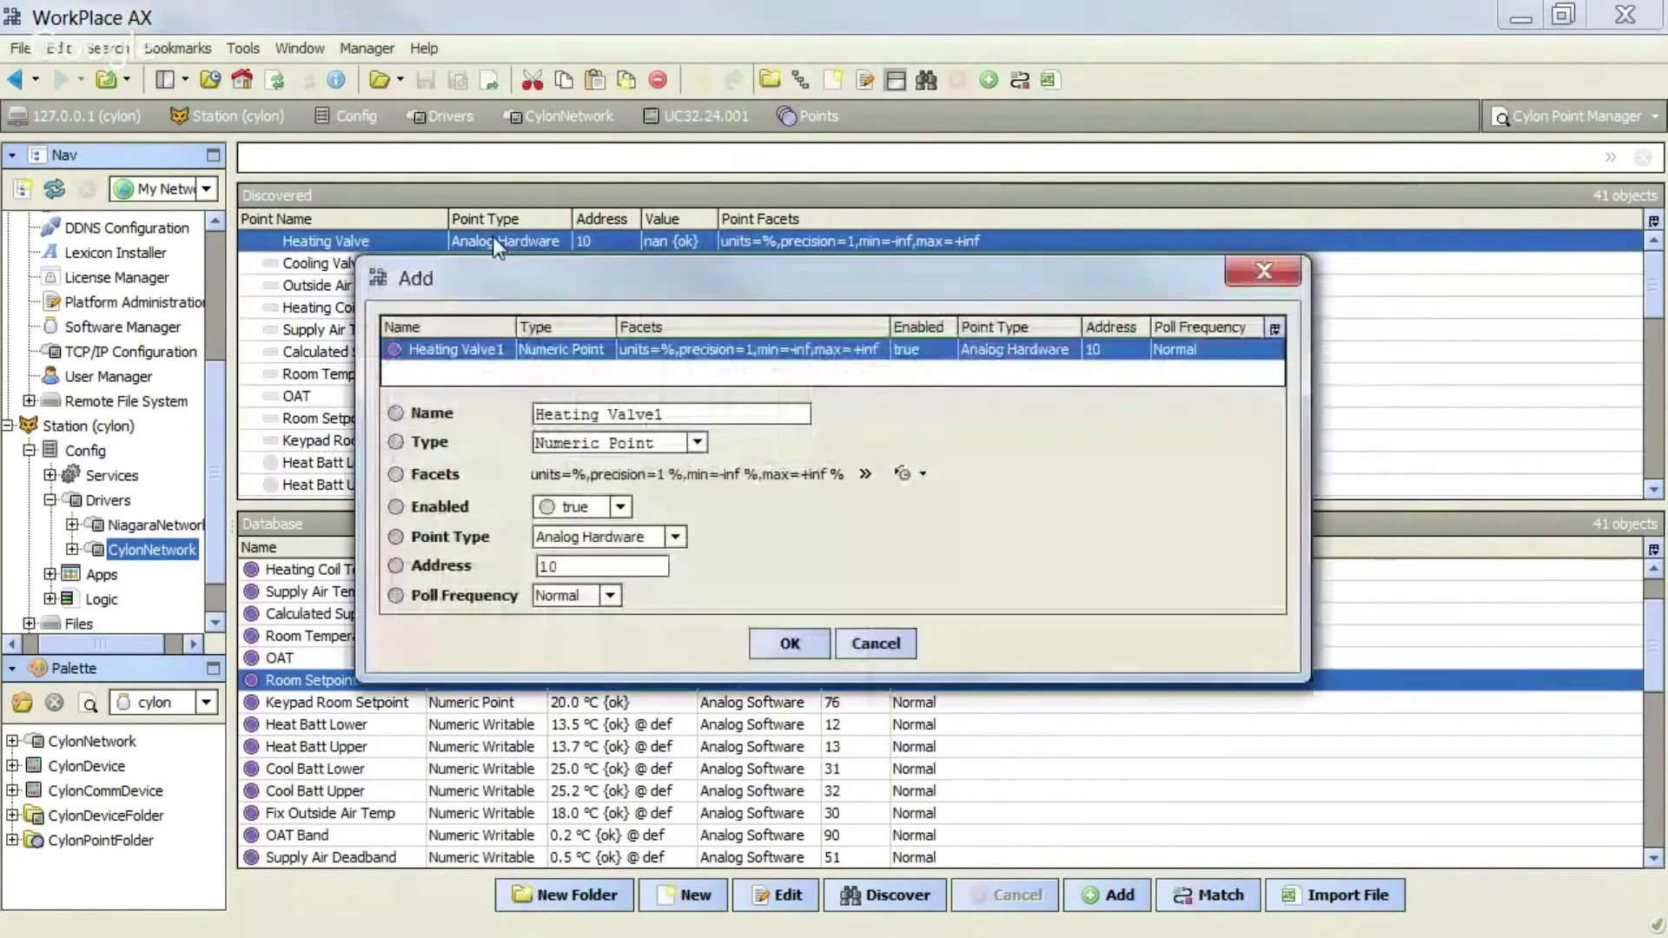
pyautogui.click(698, 443)
pyautogui.click(669, 490)
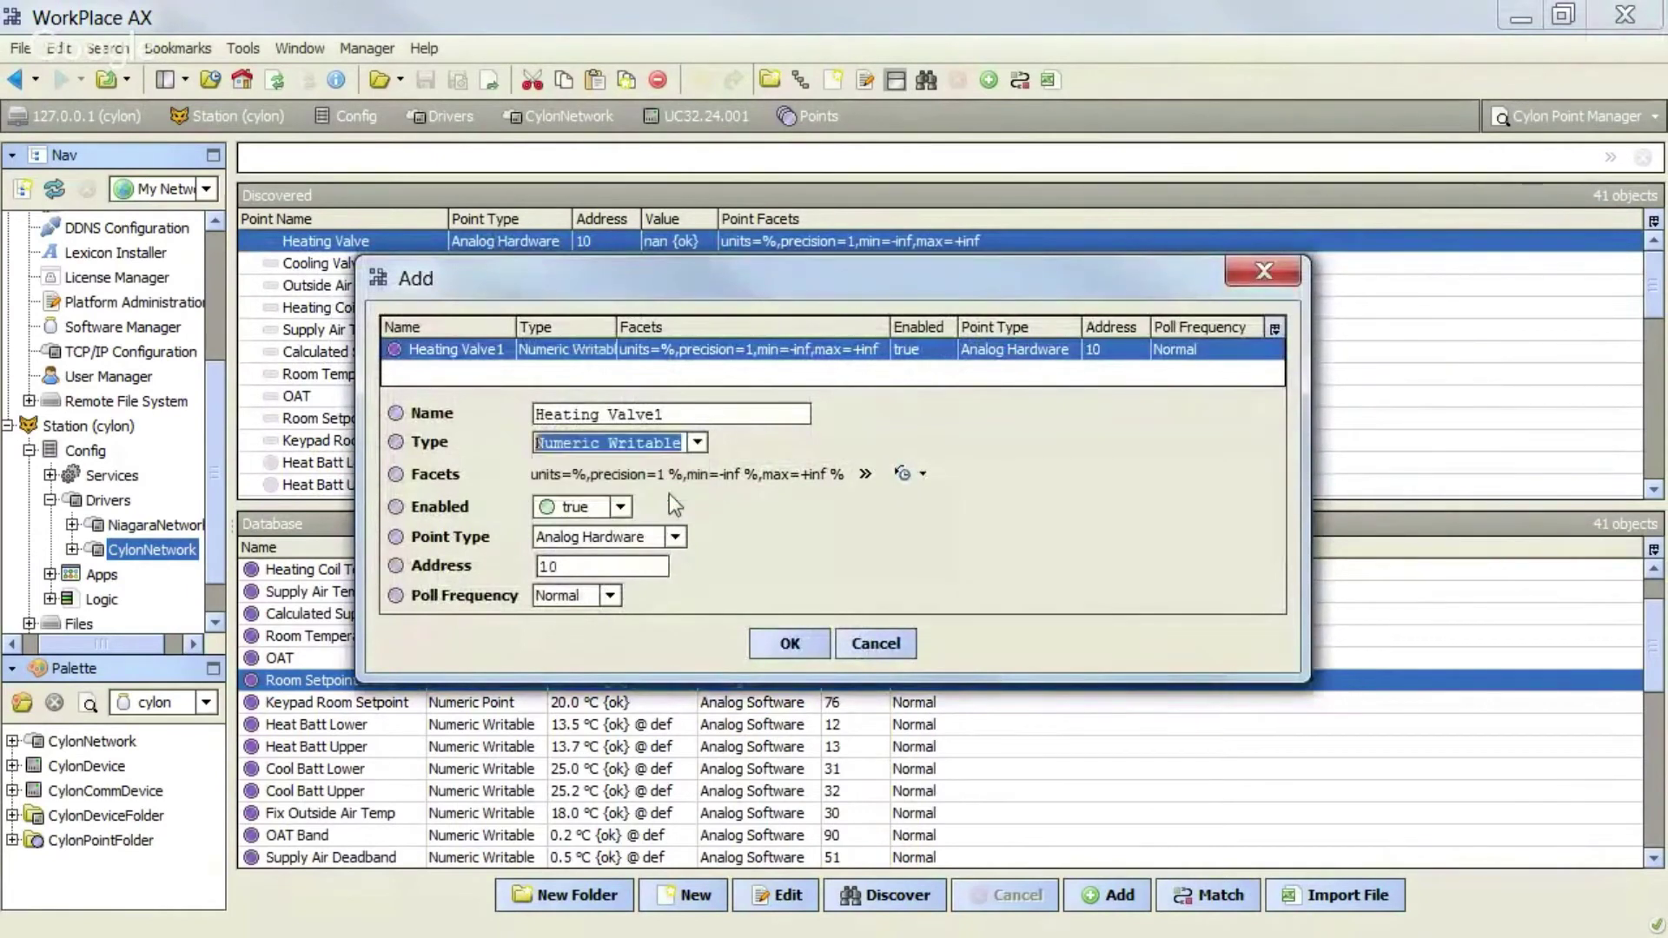
pyautogui.click(790, 645)
# - Compare the output values and states of the numeric and Boolean points throughout the UC32.24.001 database
pyautogui.click(514, 723)
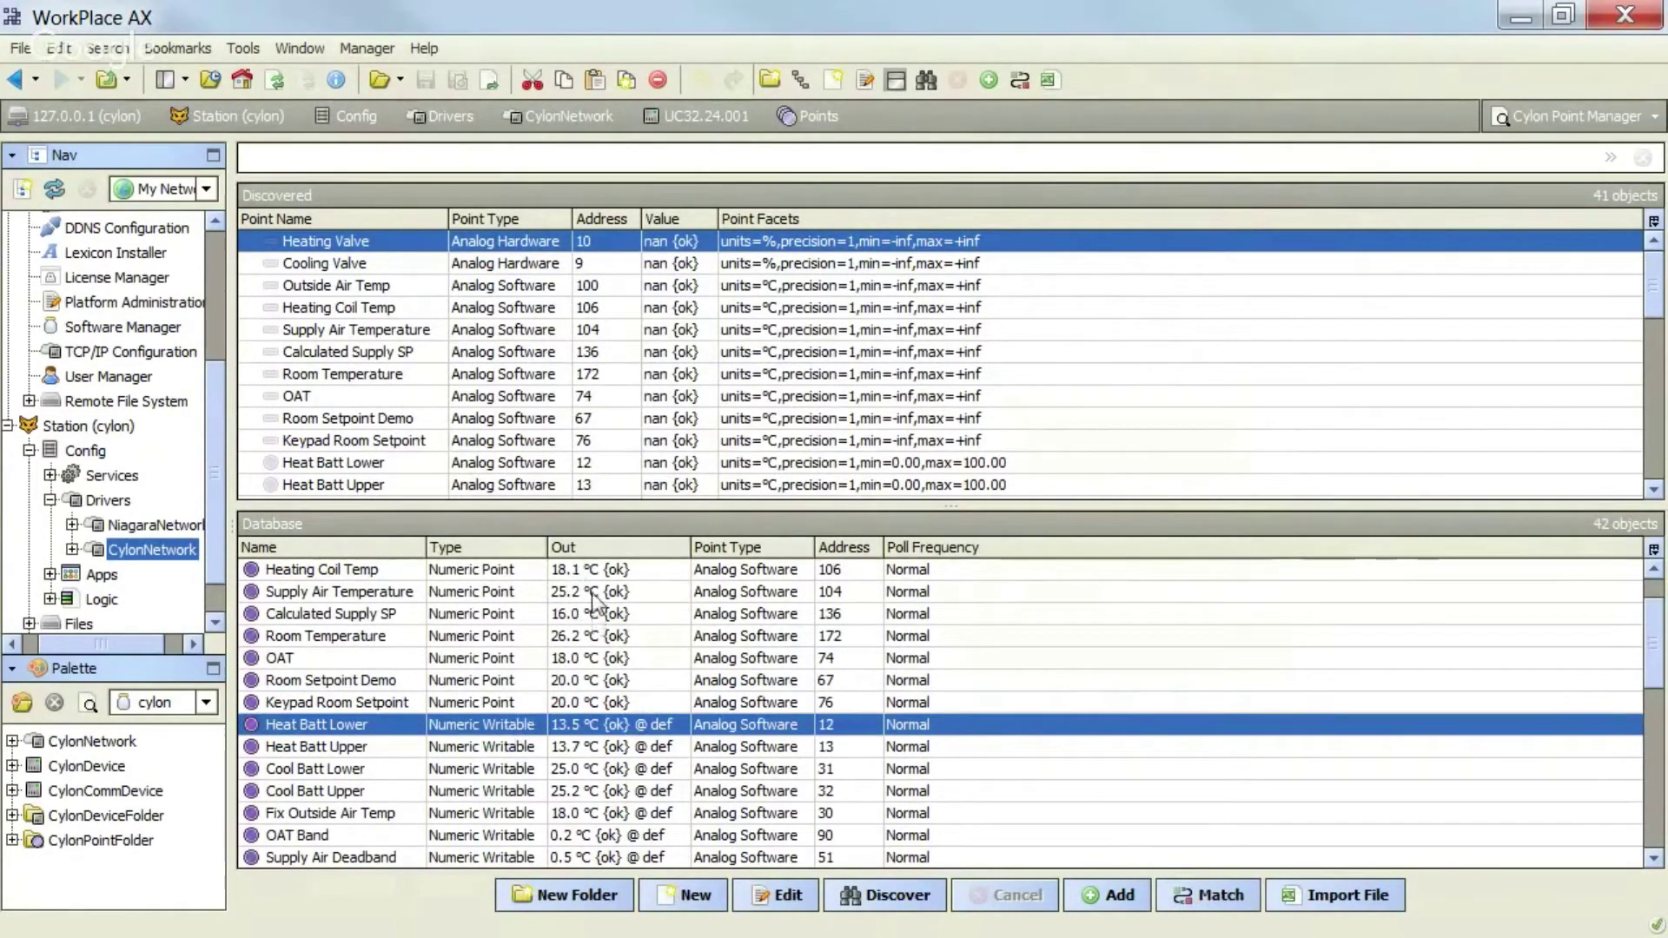
pyautogui.scroll(1, 593, 578)
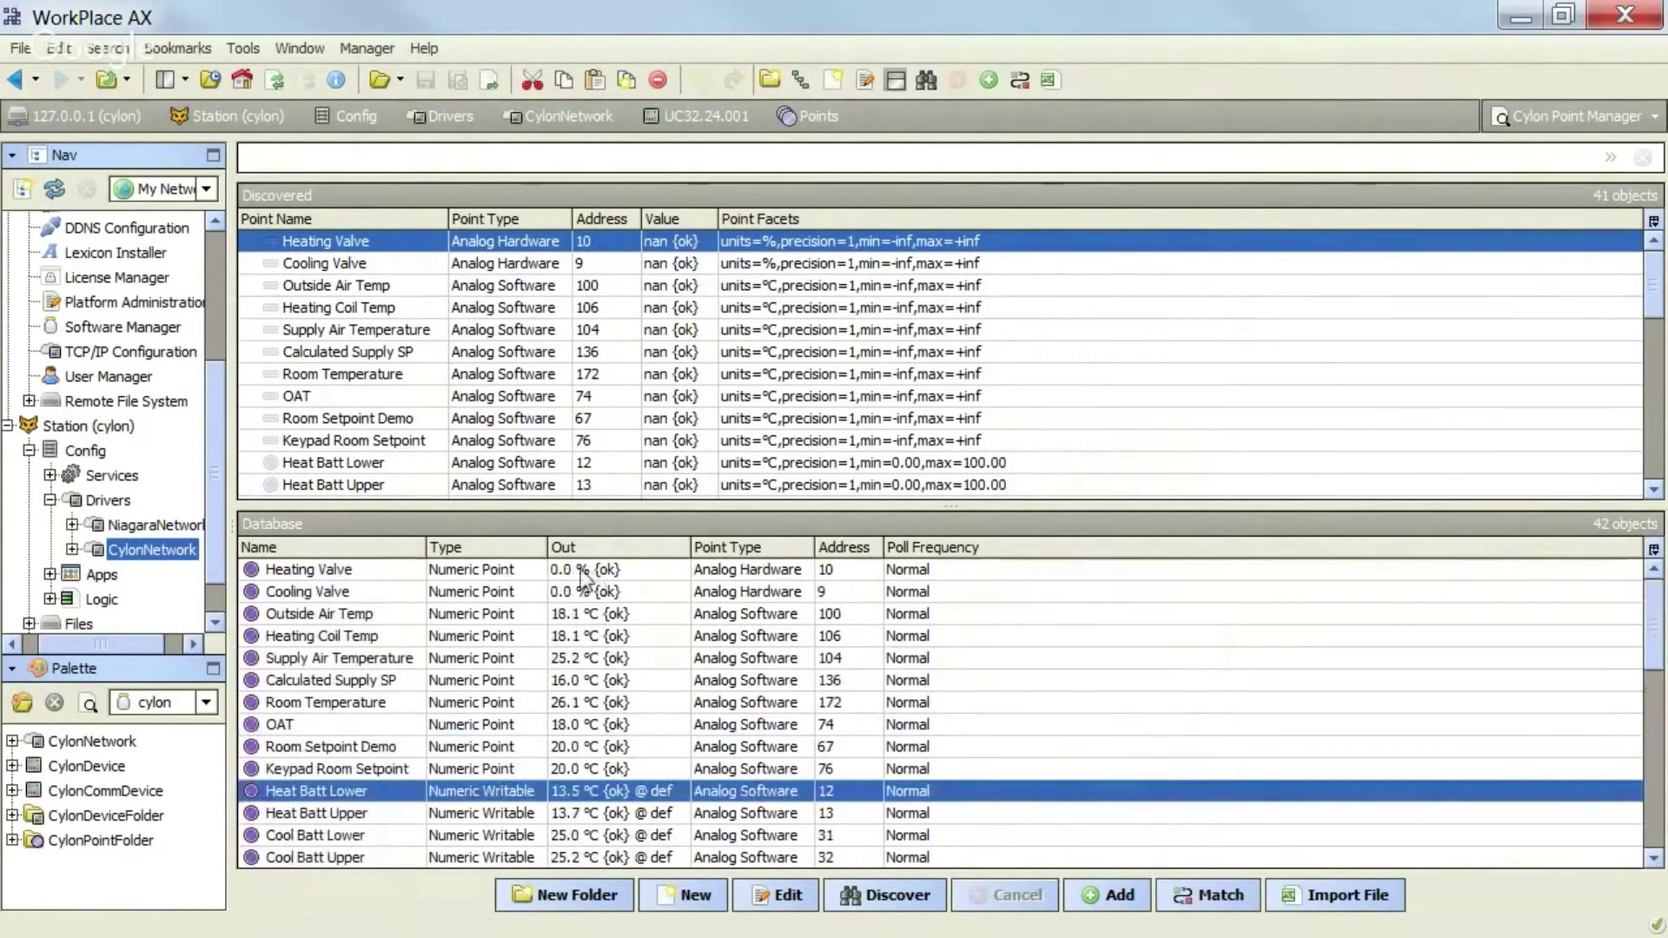
pyautogui.click(582, 572)
pyautogui.click(589, 618)
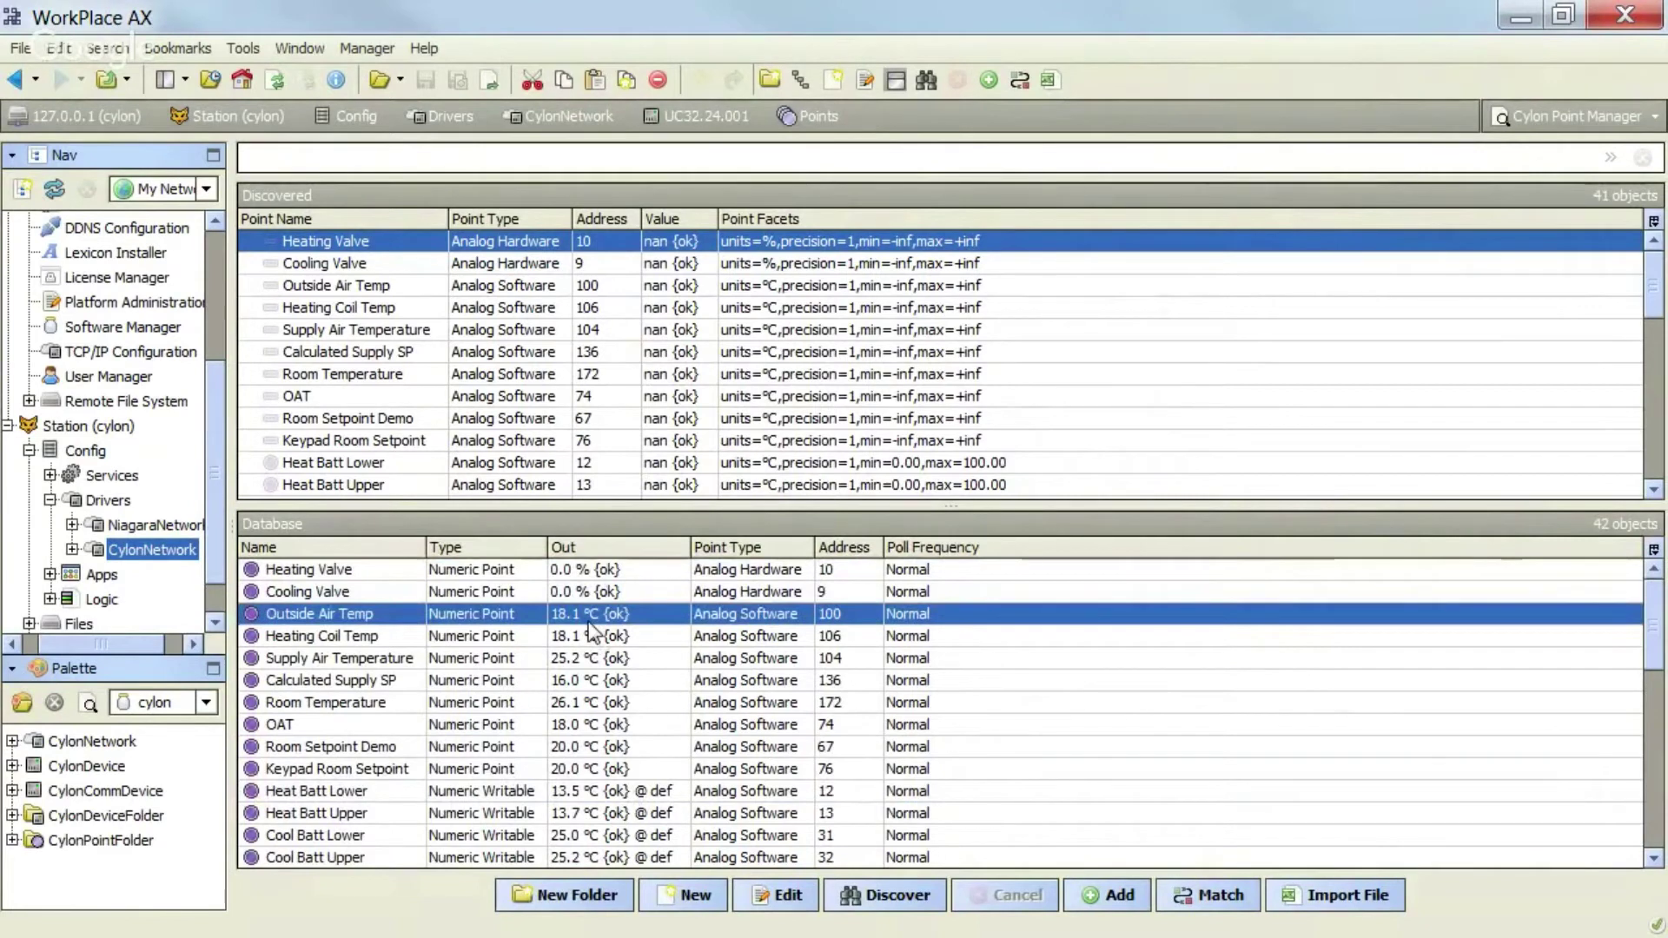
pyautogui.scroll(-8, 591, 627)
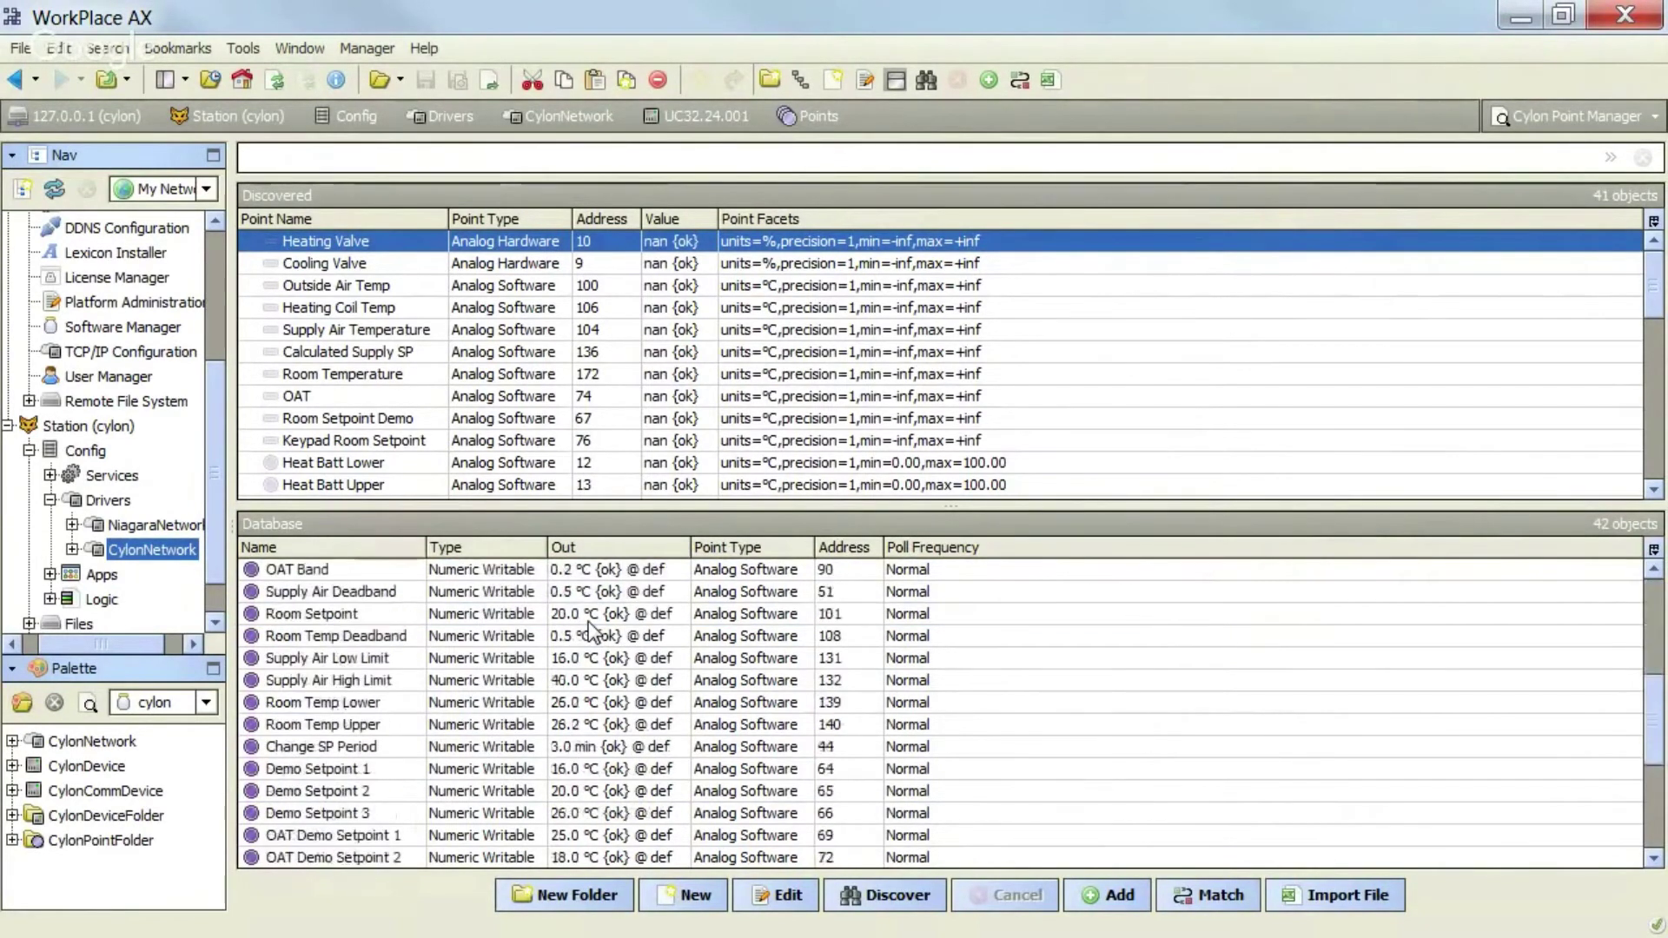
pyautogui.scroll(-2, 591, 627)
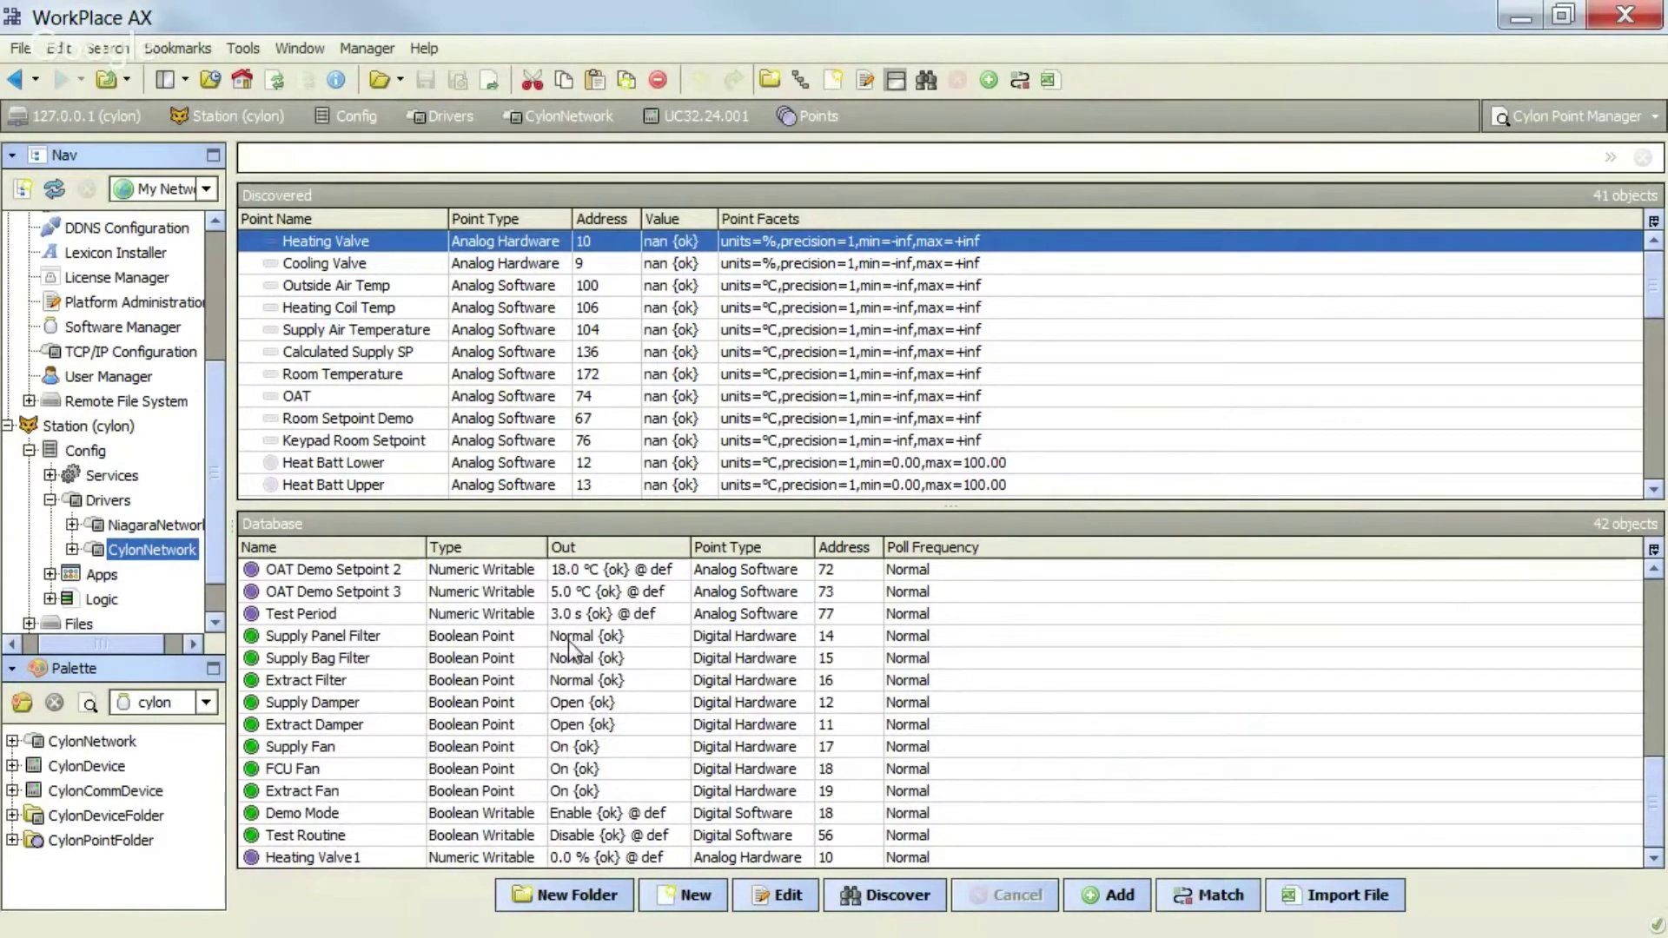
pyautogui.click(569, 640)
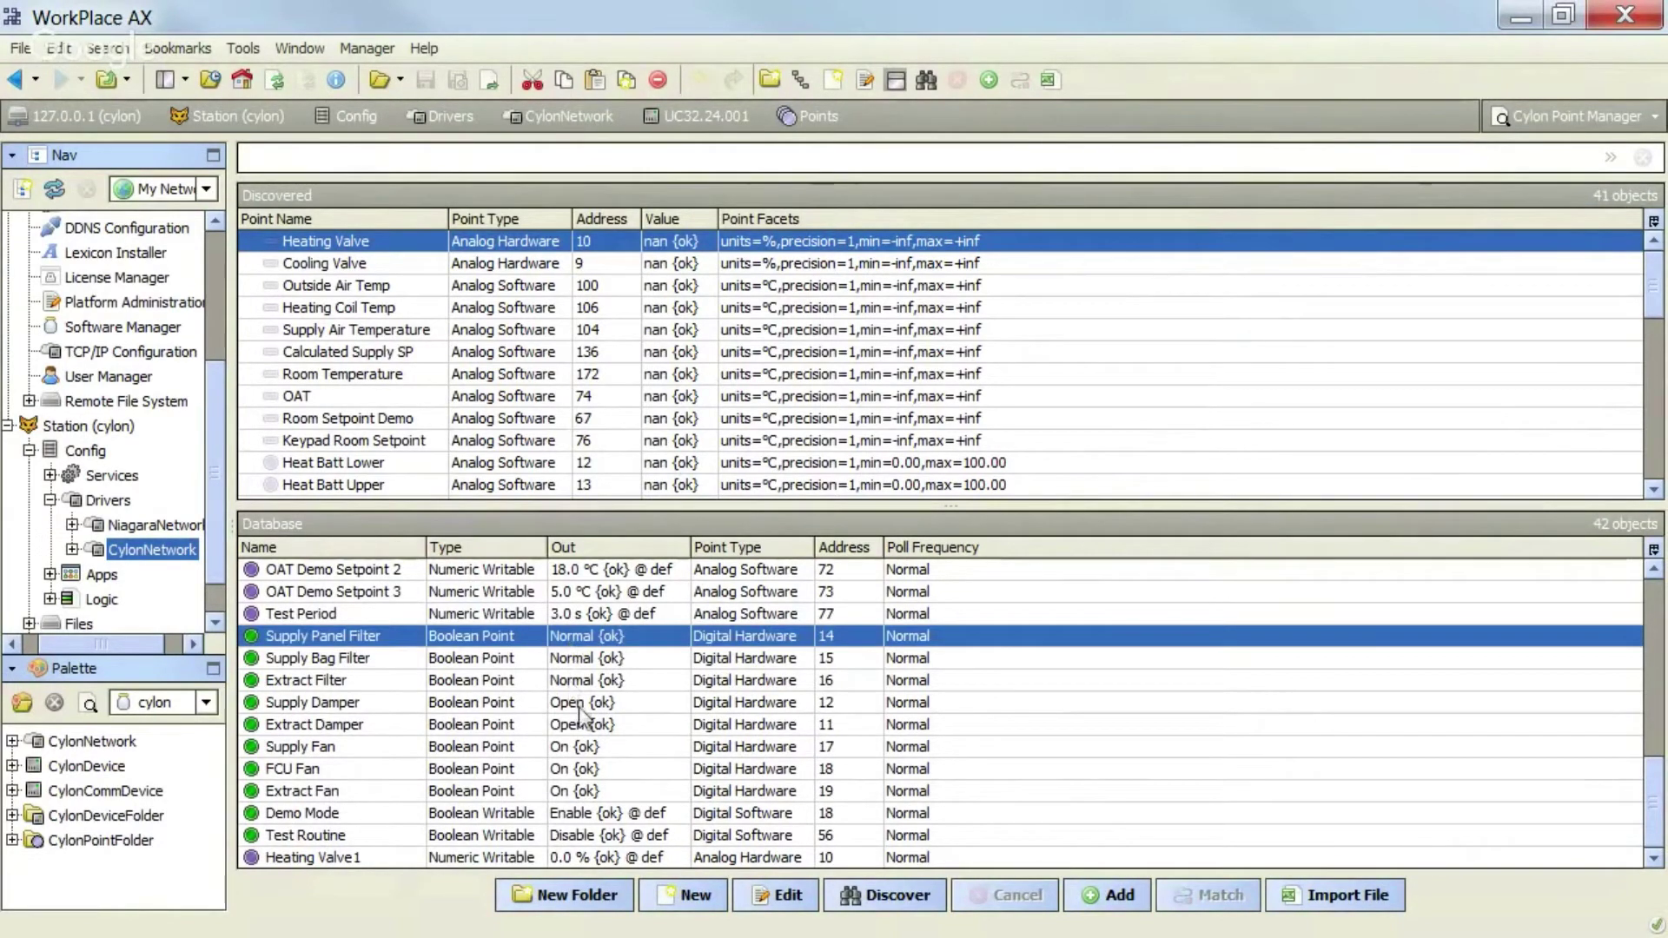
pyautogui.click(562, 814)
pyautogui.click(579, 839)
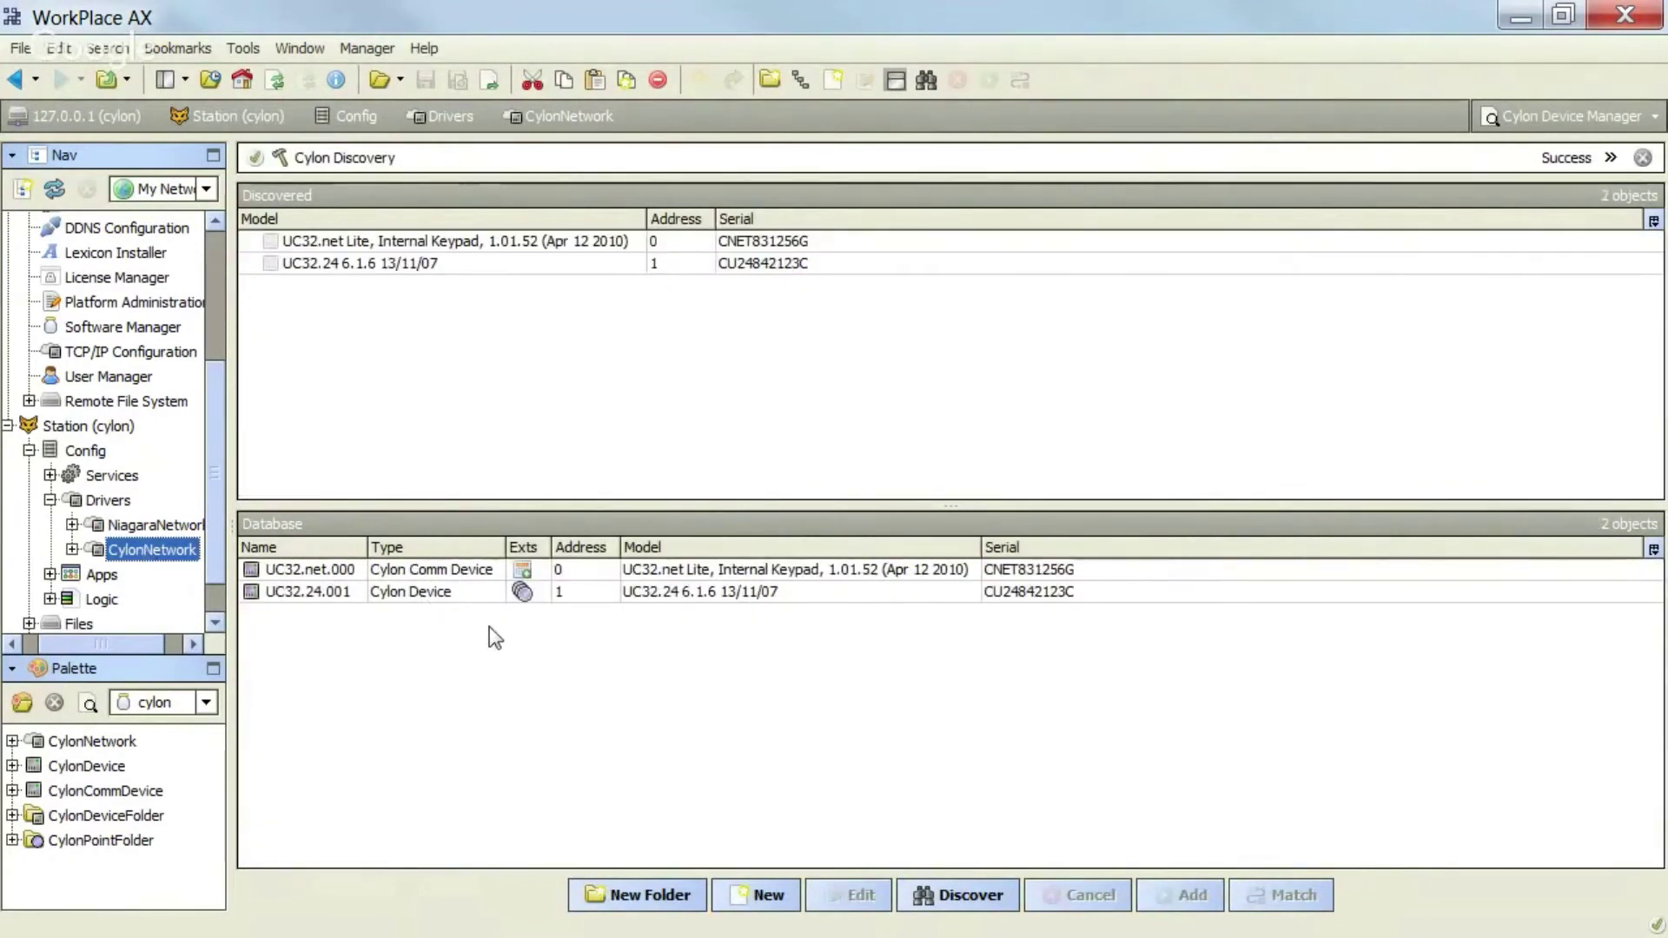
# - Expand the station's Logic folder in the navigation tree and open the schedule palette
pyautogui.click(520, 570)
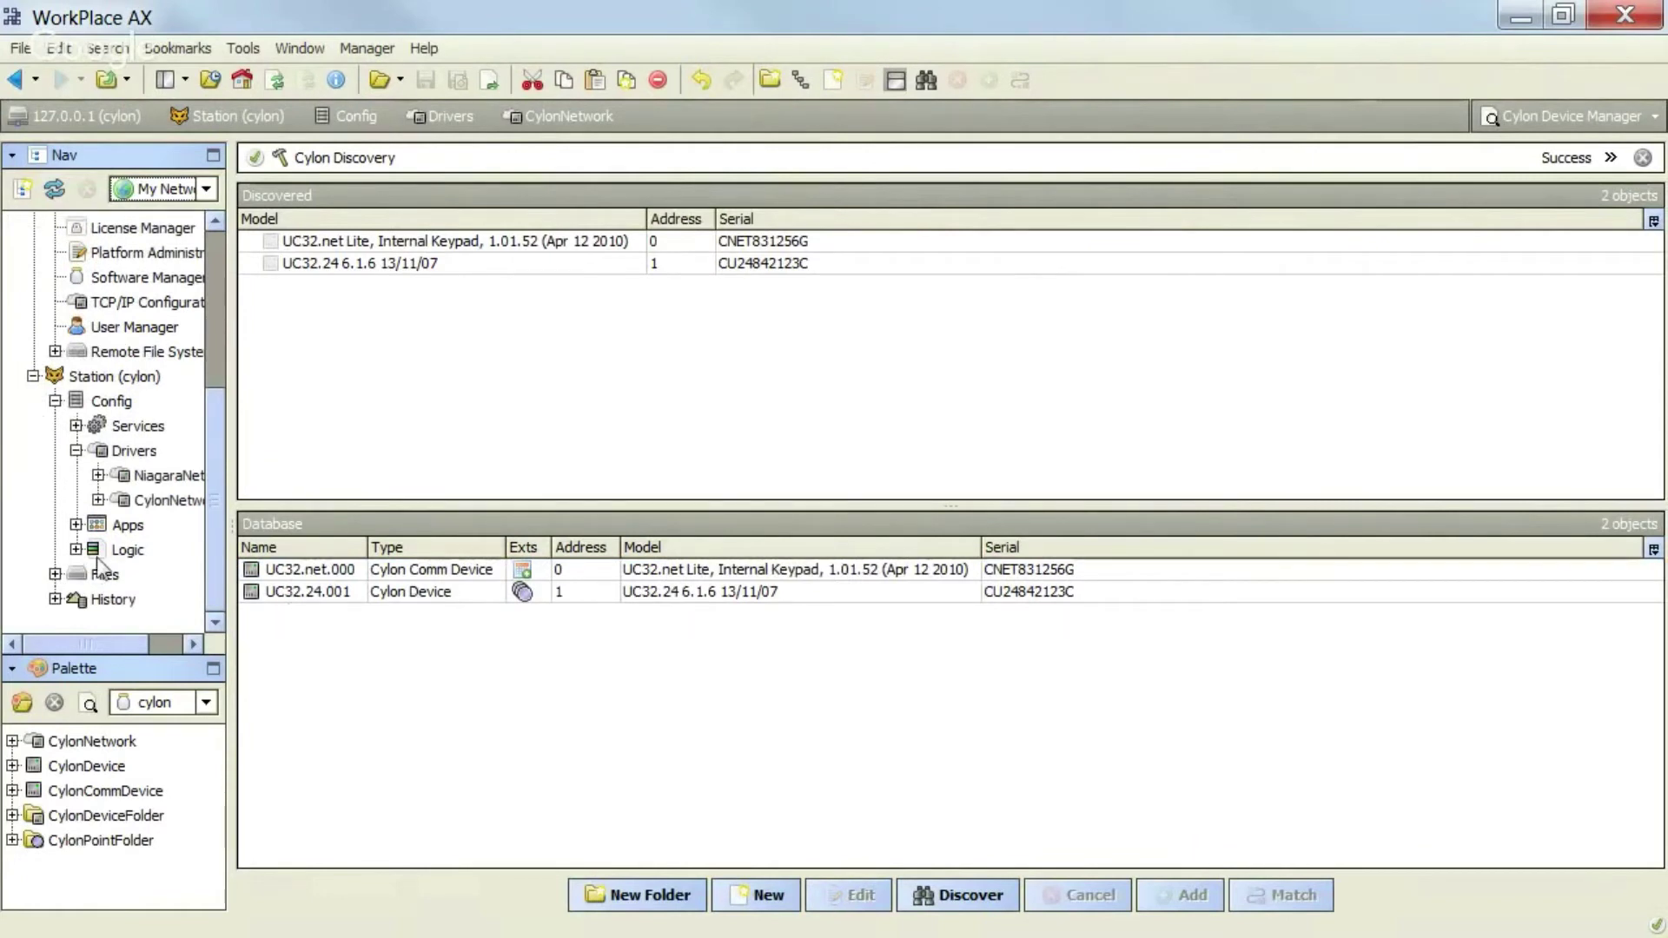
pyautogui.click(76, 550)
pyautogui.click(22, 702)
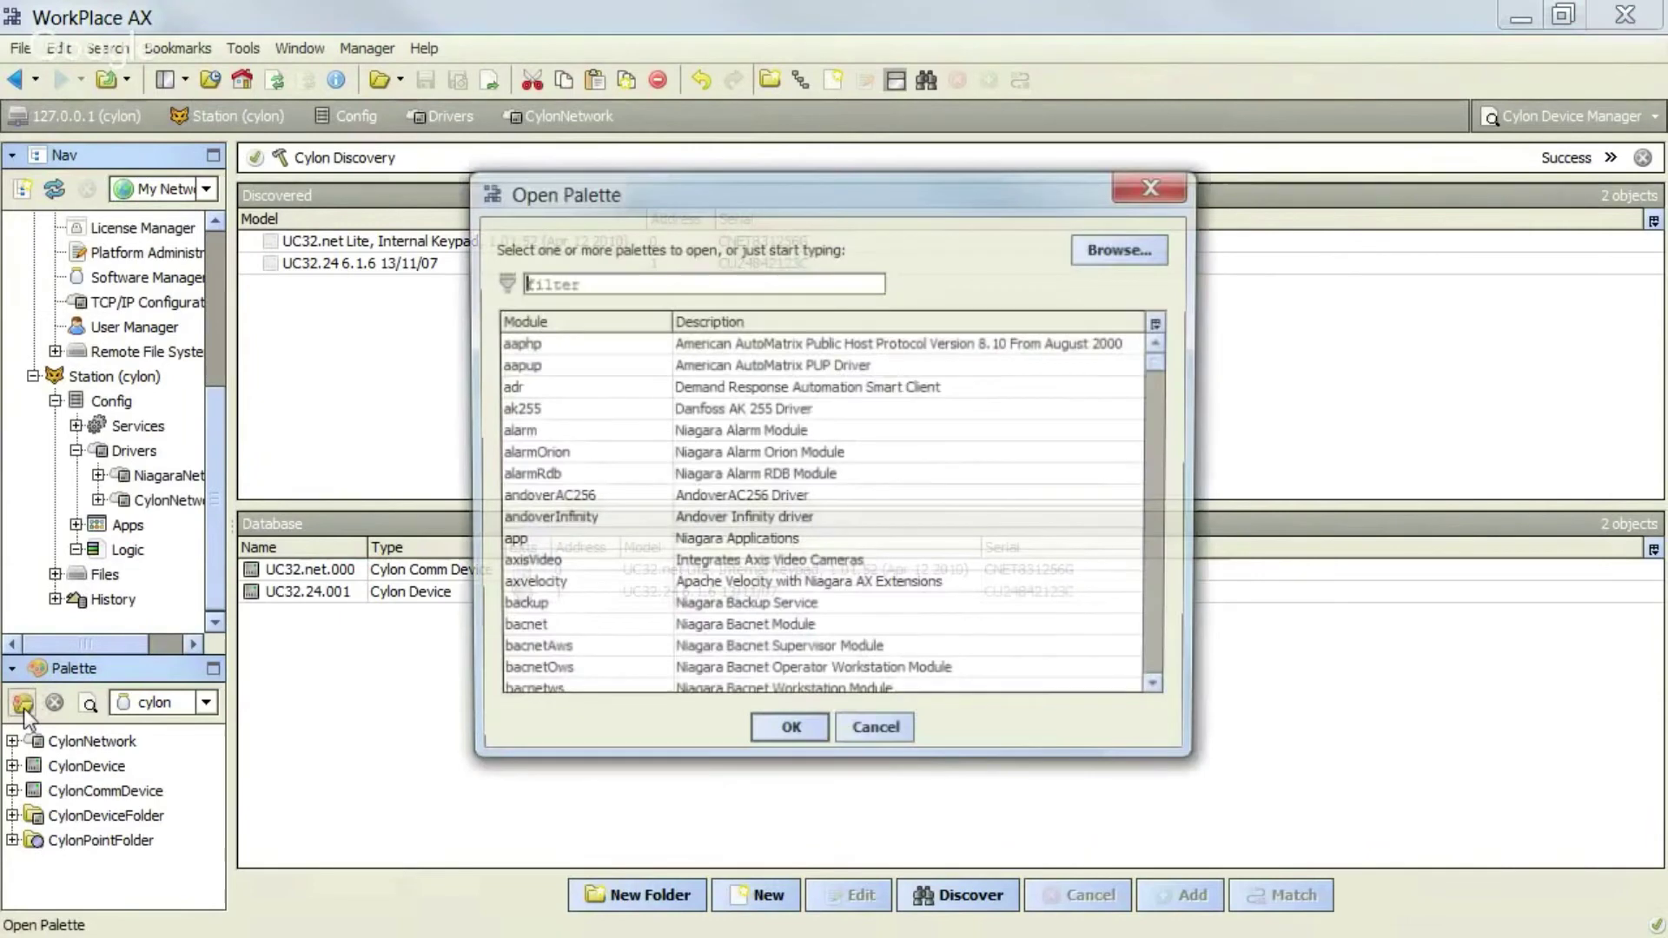
pyautogui.write('sched')
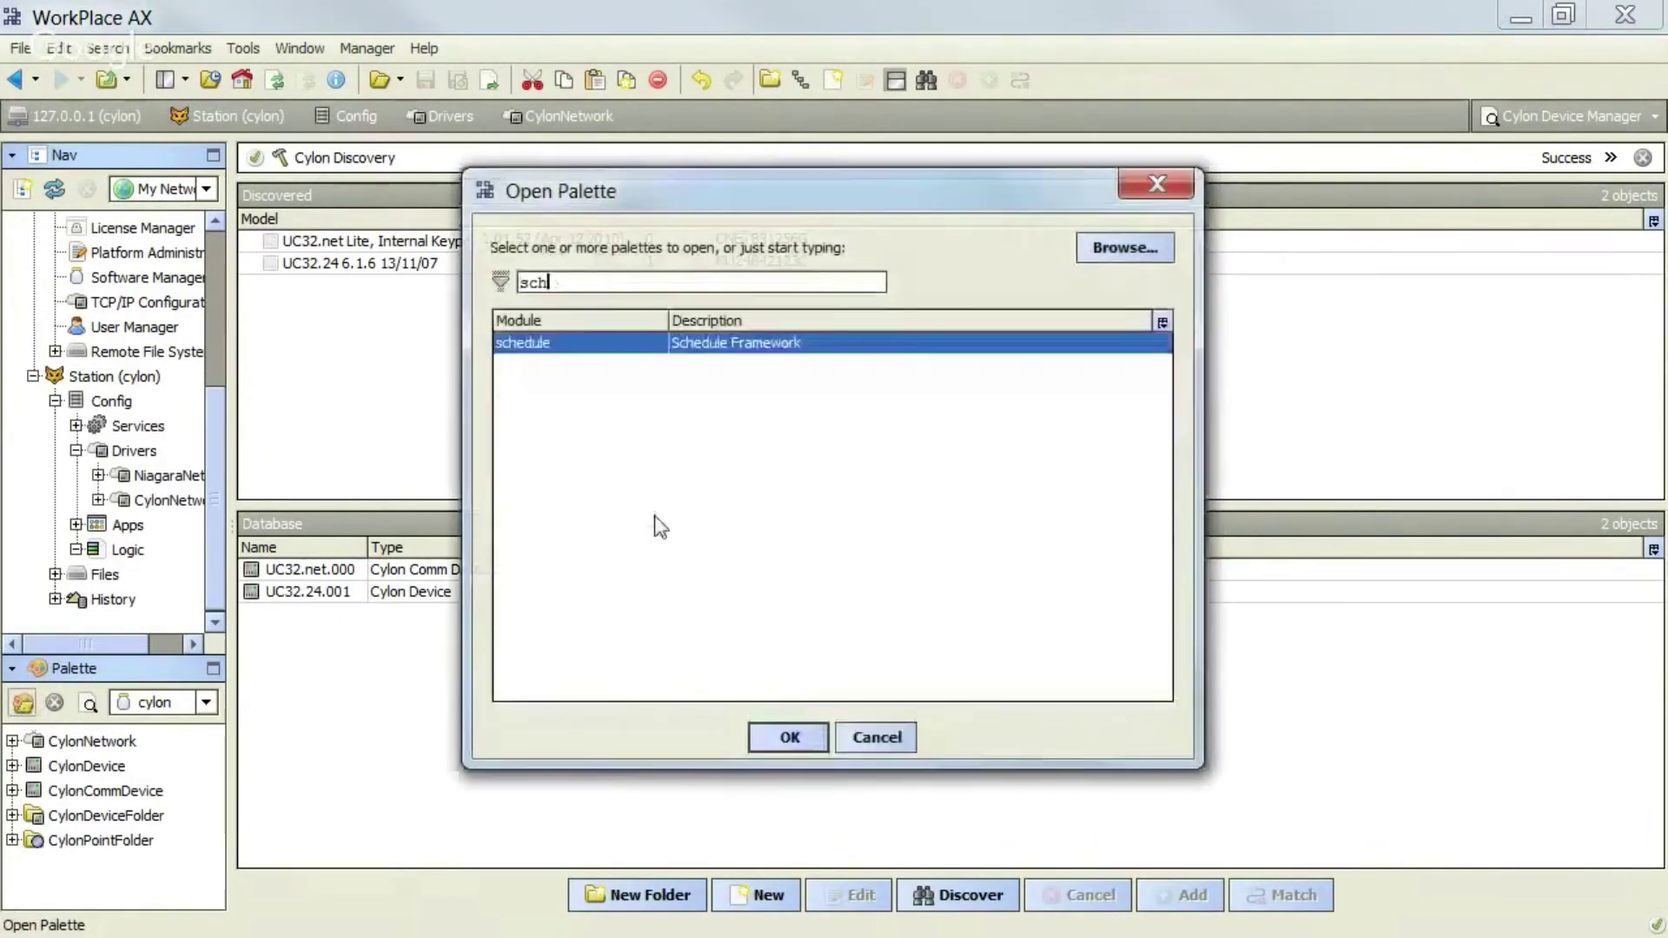
pyautogui.press('Return')
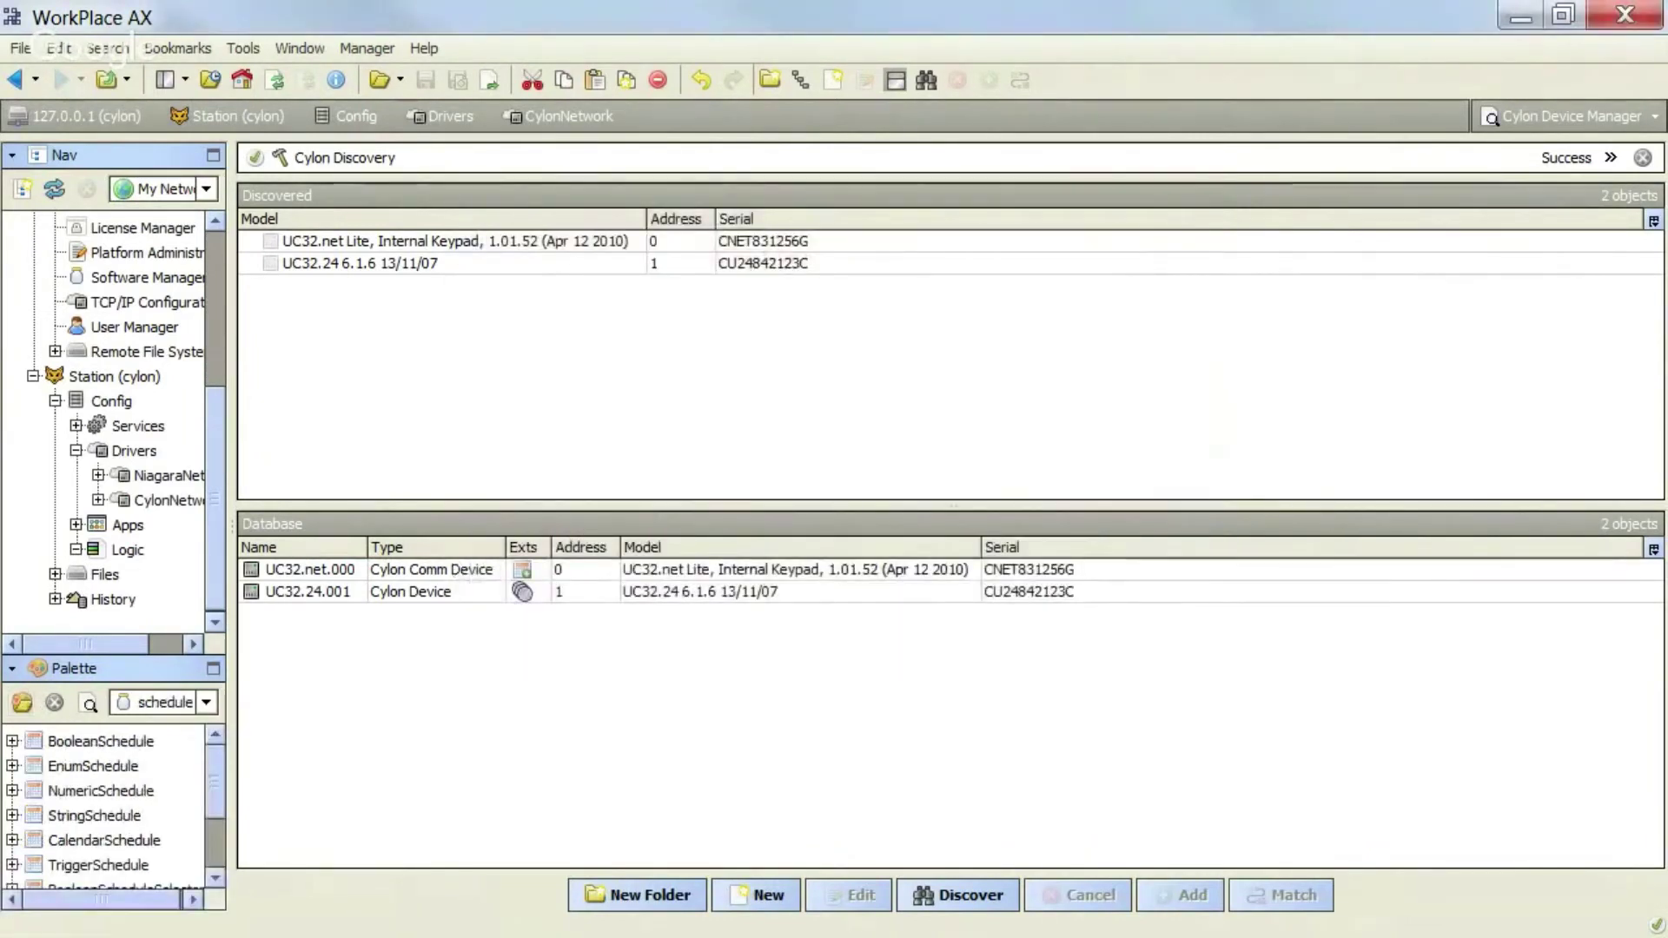
# - Add a BooleanSchedule to the station's Logic folder, keeping its default name, and view its weekly schedule and special events
pyautogui.moveTo(101, 741); pyautogui.dragTo(138, 551)
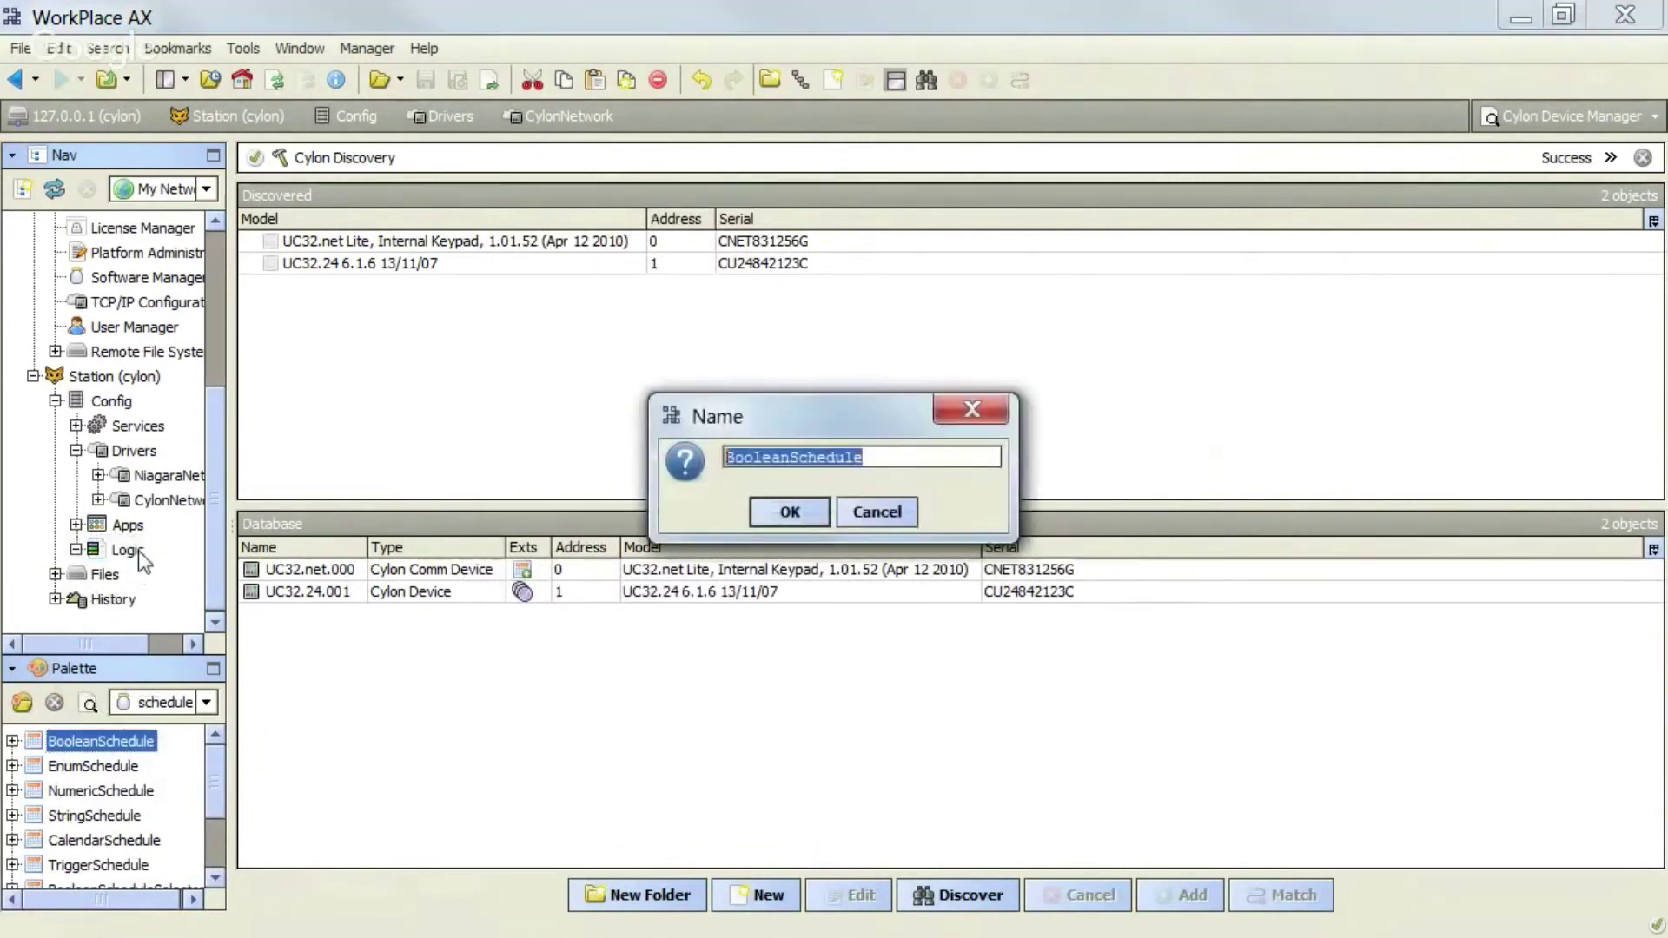
pyautogui.click(793, 514)
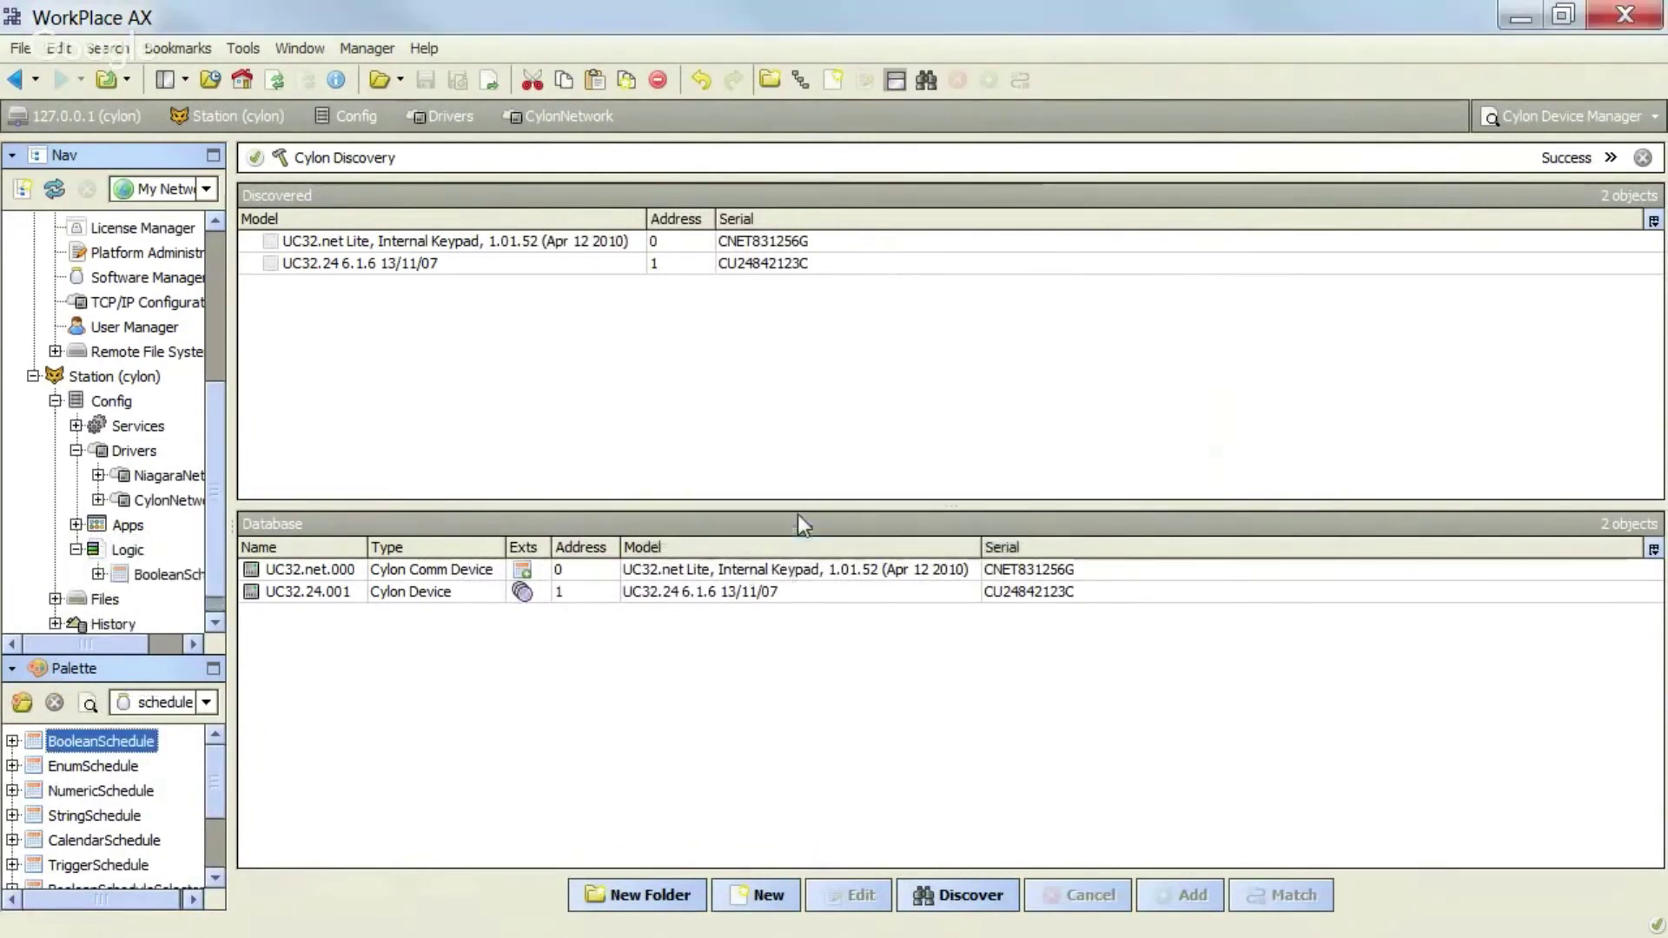
pyautogui.doubleClick(158, 575)
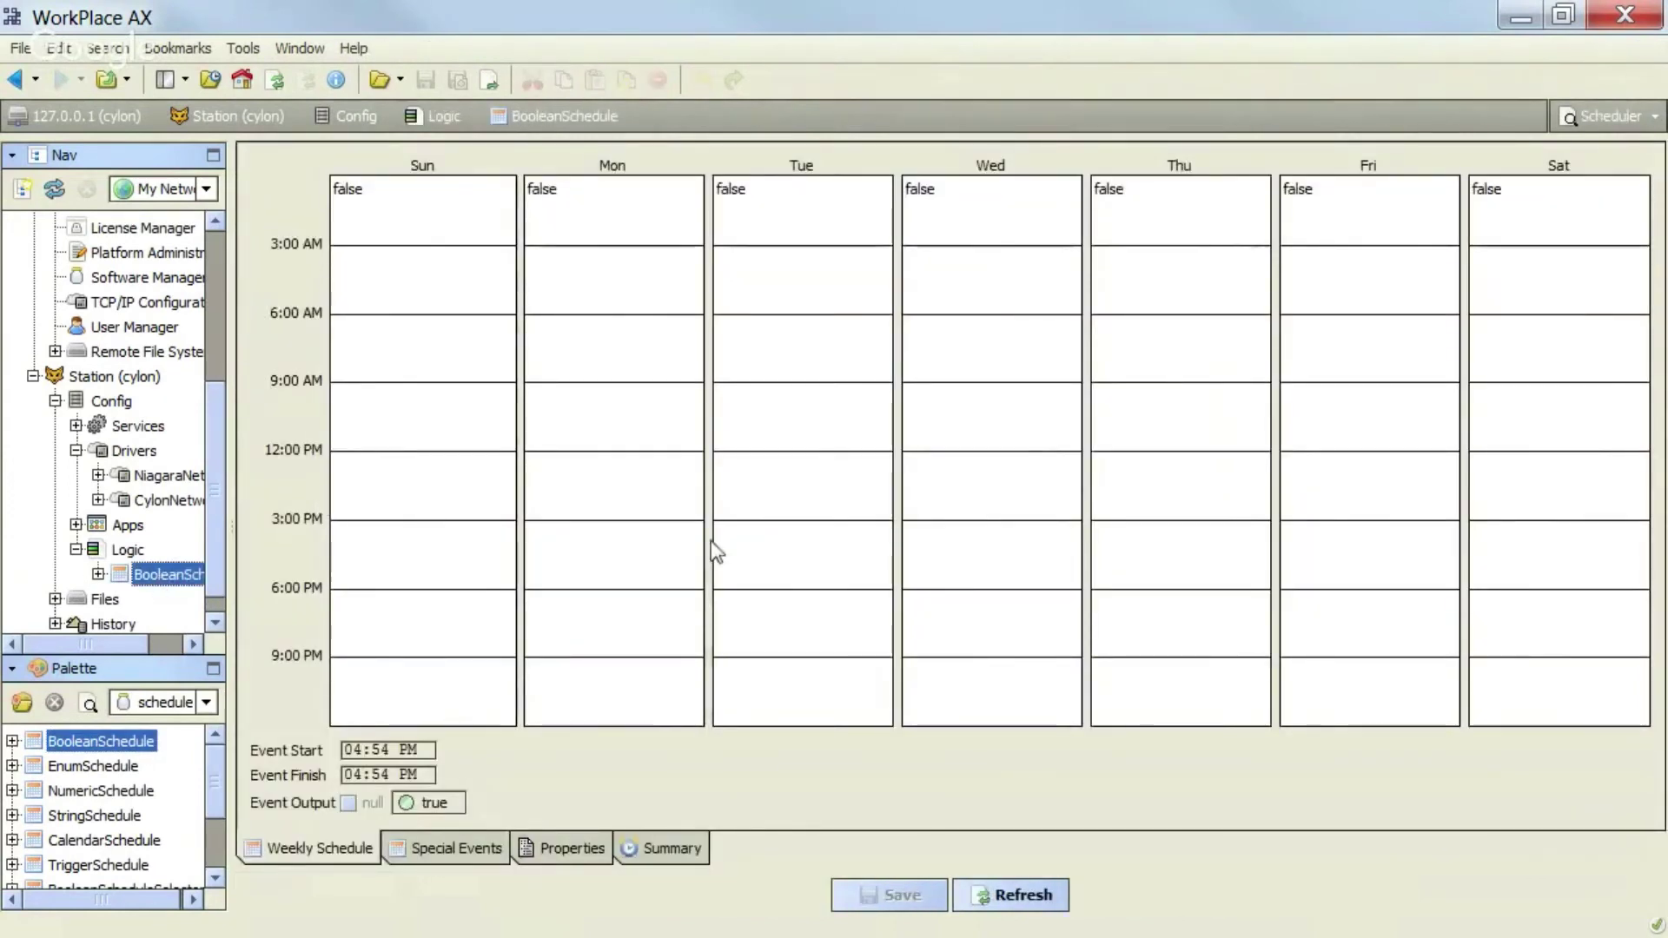
pyautogui.click(464, 847)
pyautogui.click(346, 847)
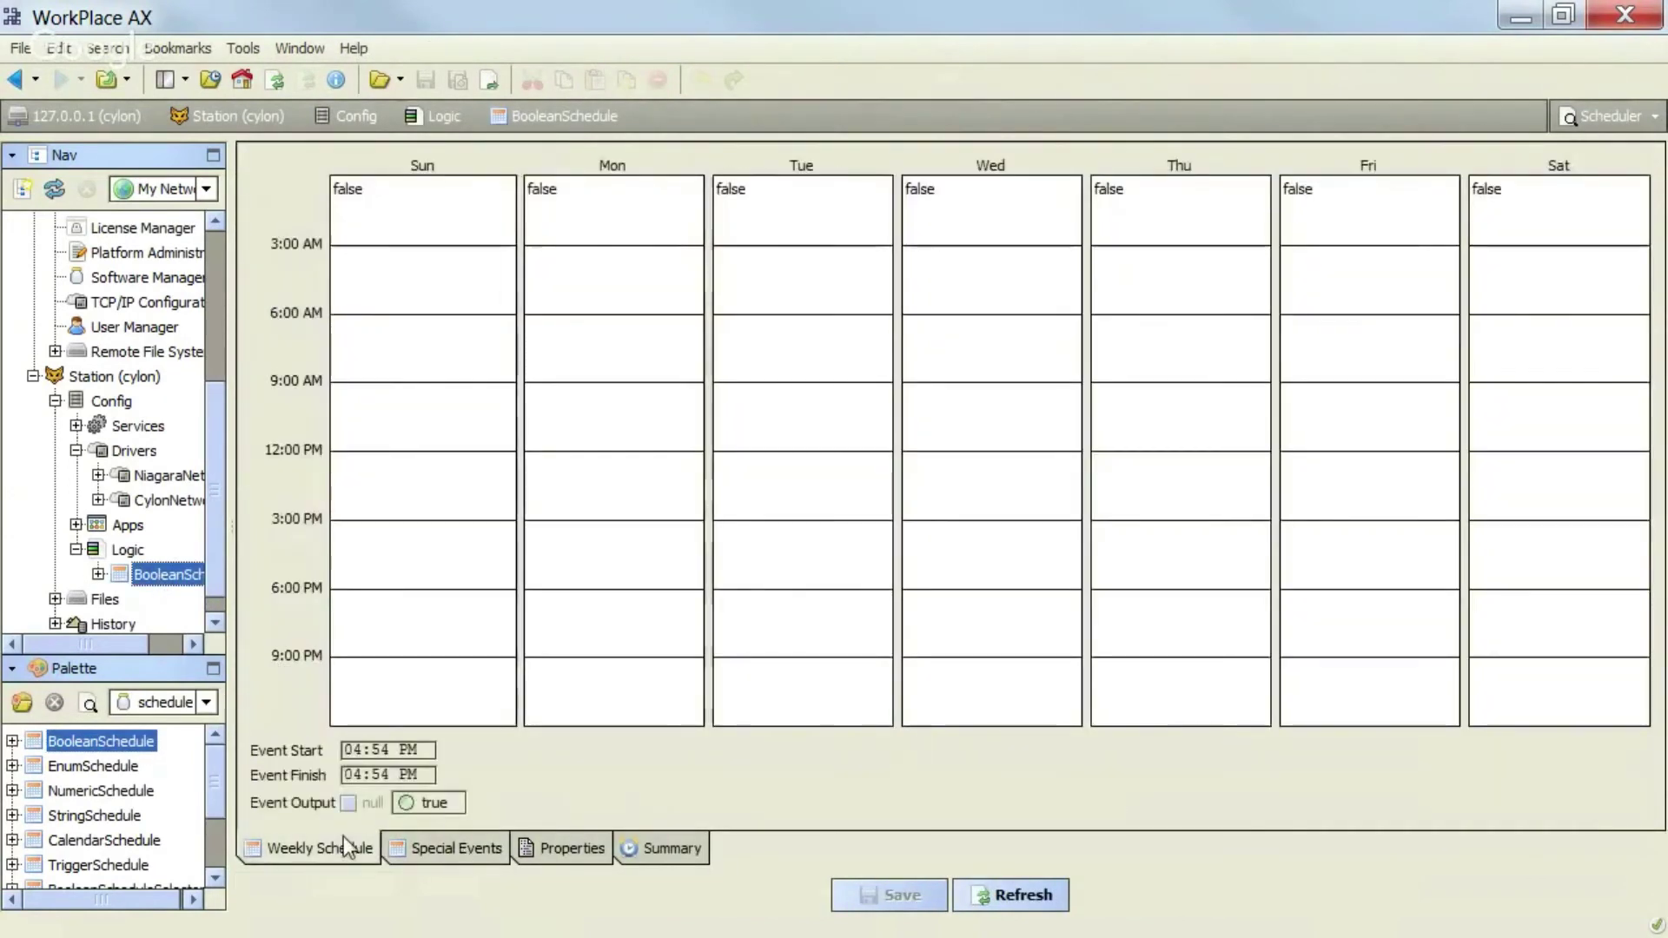
# - Open the schedules of the UC32.net.000 controller and import the schedule list from 001_DBIf.csv in the DBExports folder
pyautogui.click(15, 79)
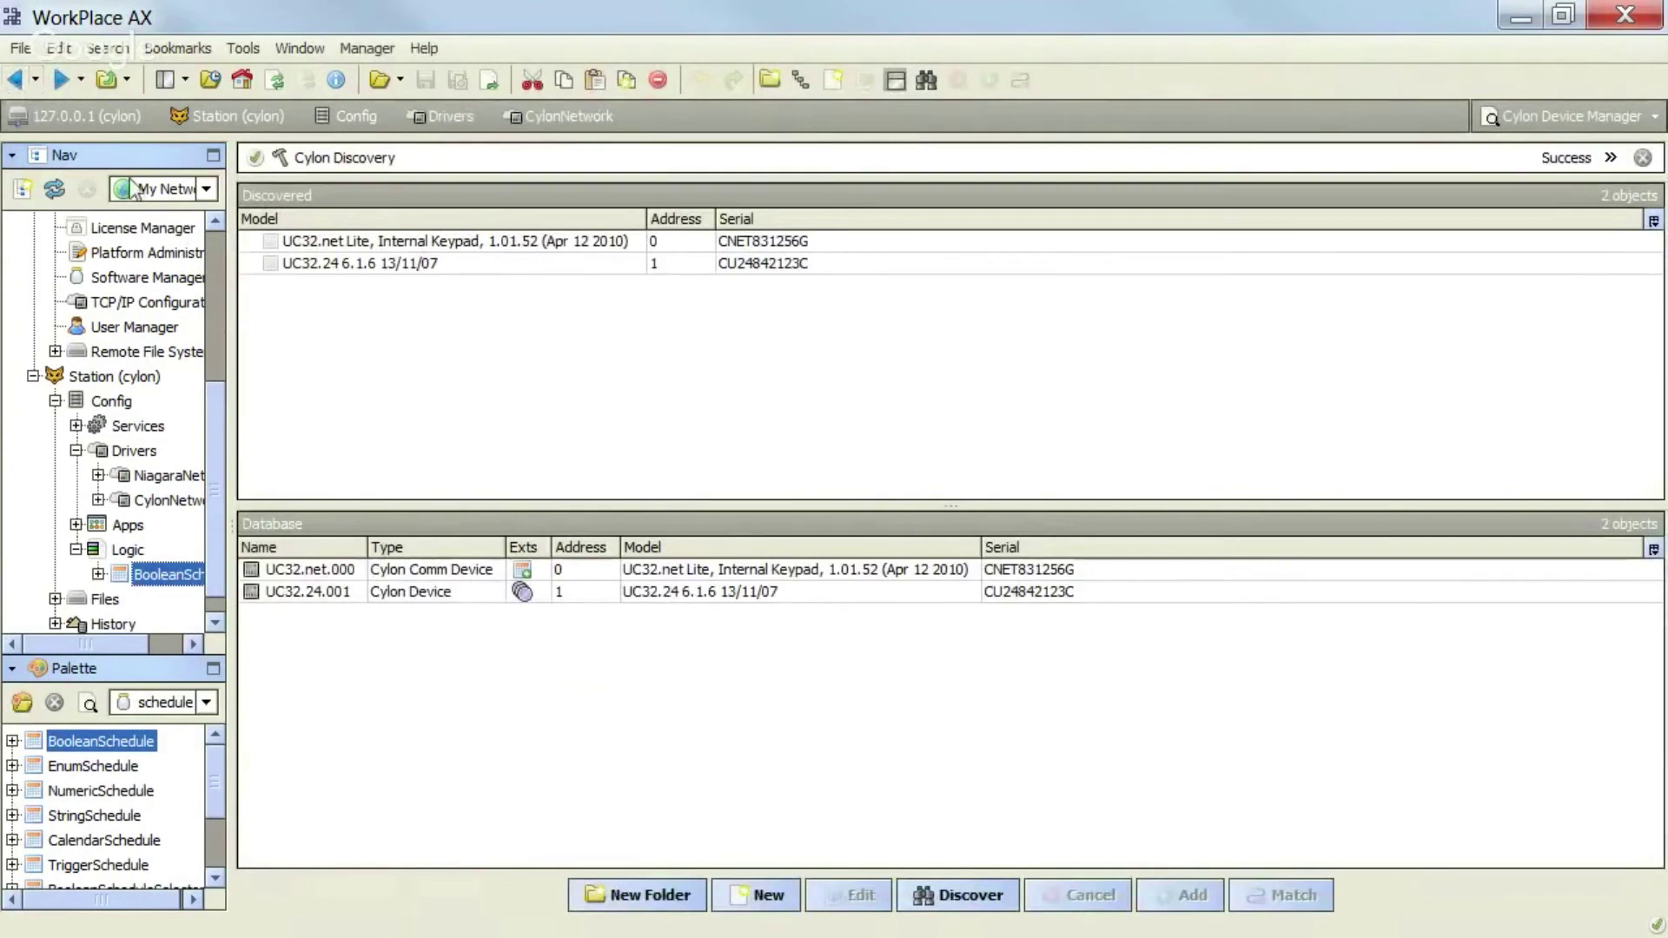
pyautogui.click(521, 571)
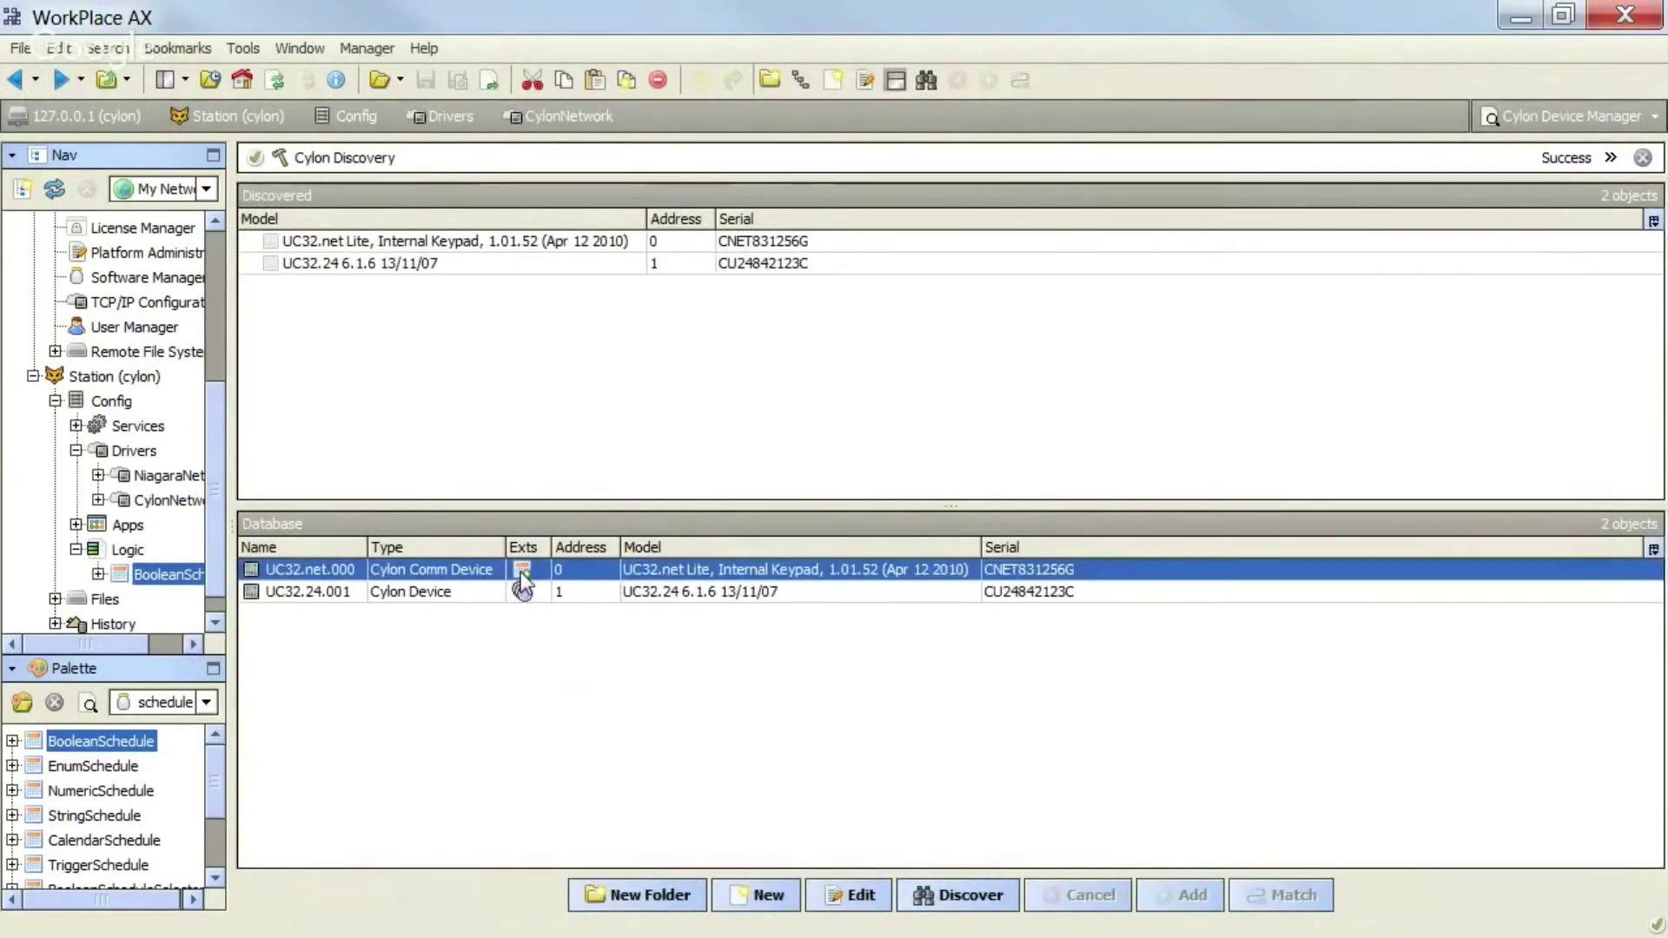
pyautogui.click(520, 572)
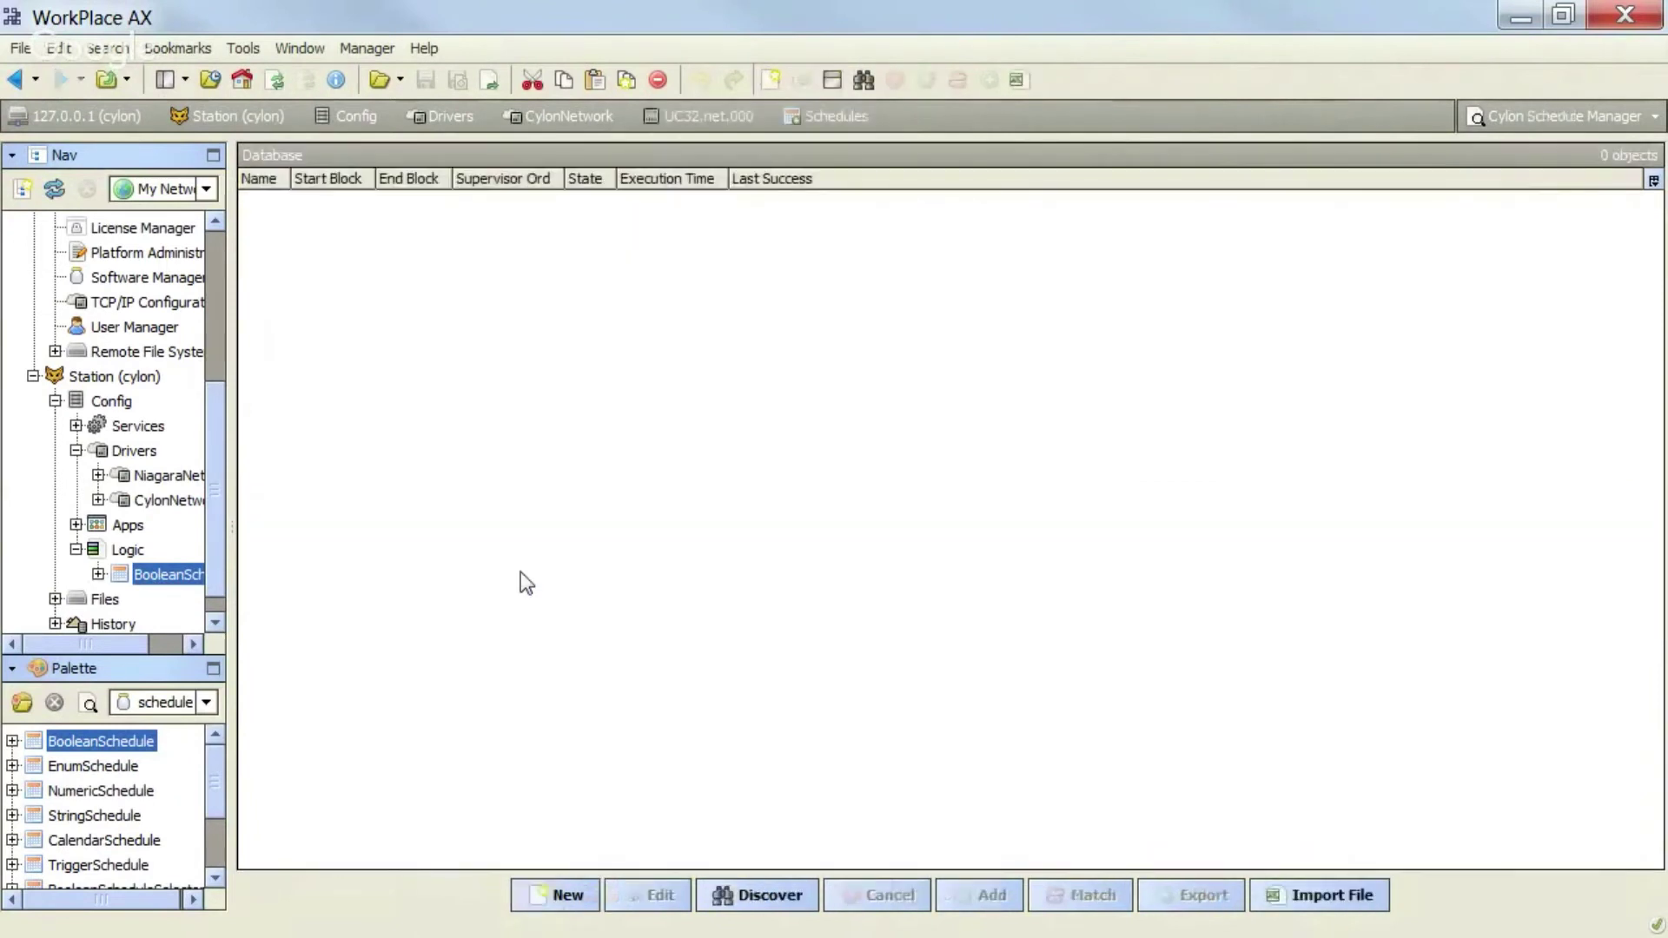
pyautogui.click(1316, 893)
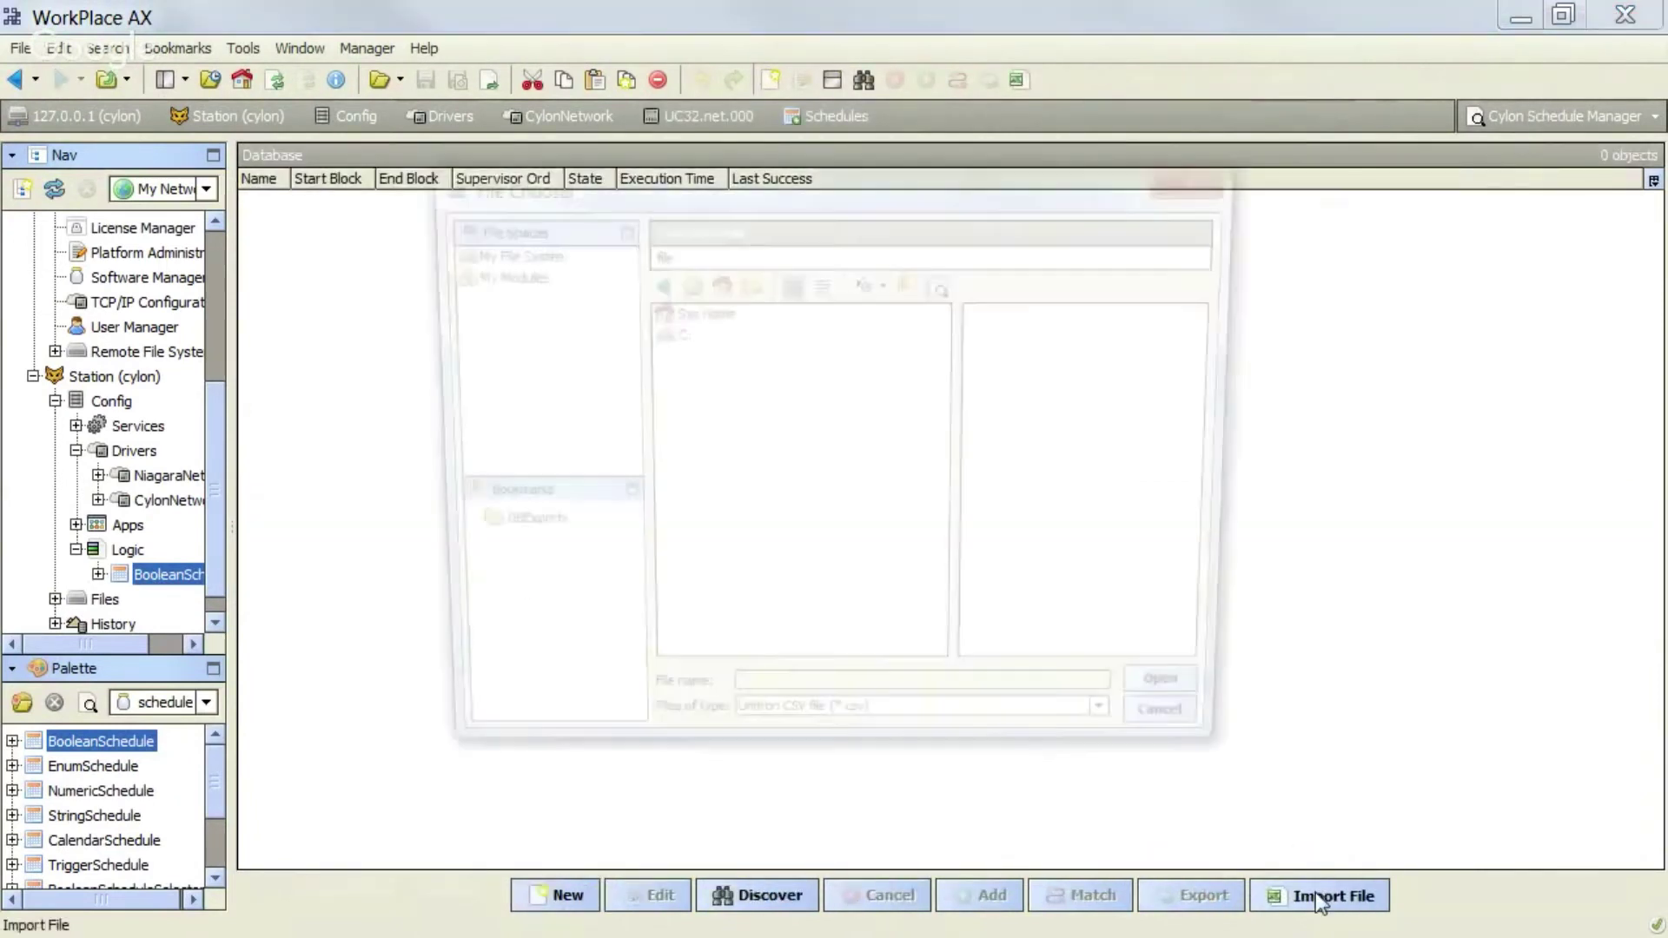
pyautogui.click(517, 533)
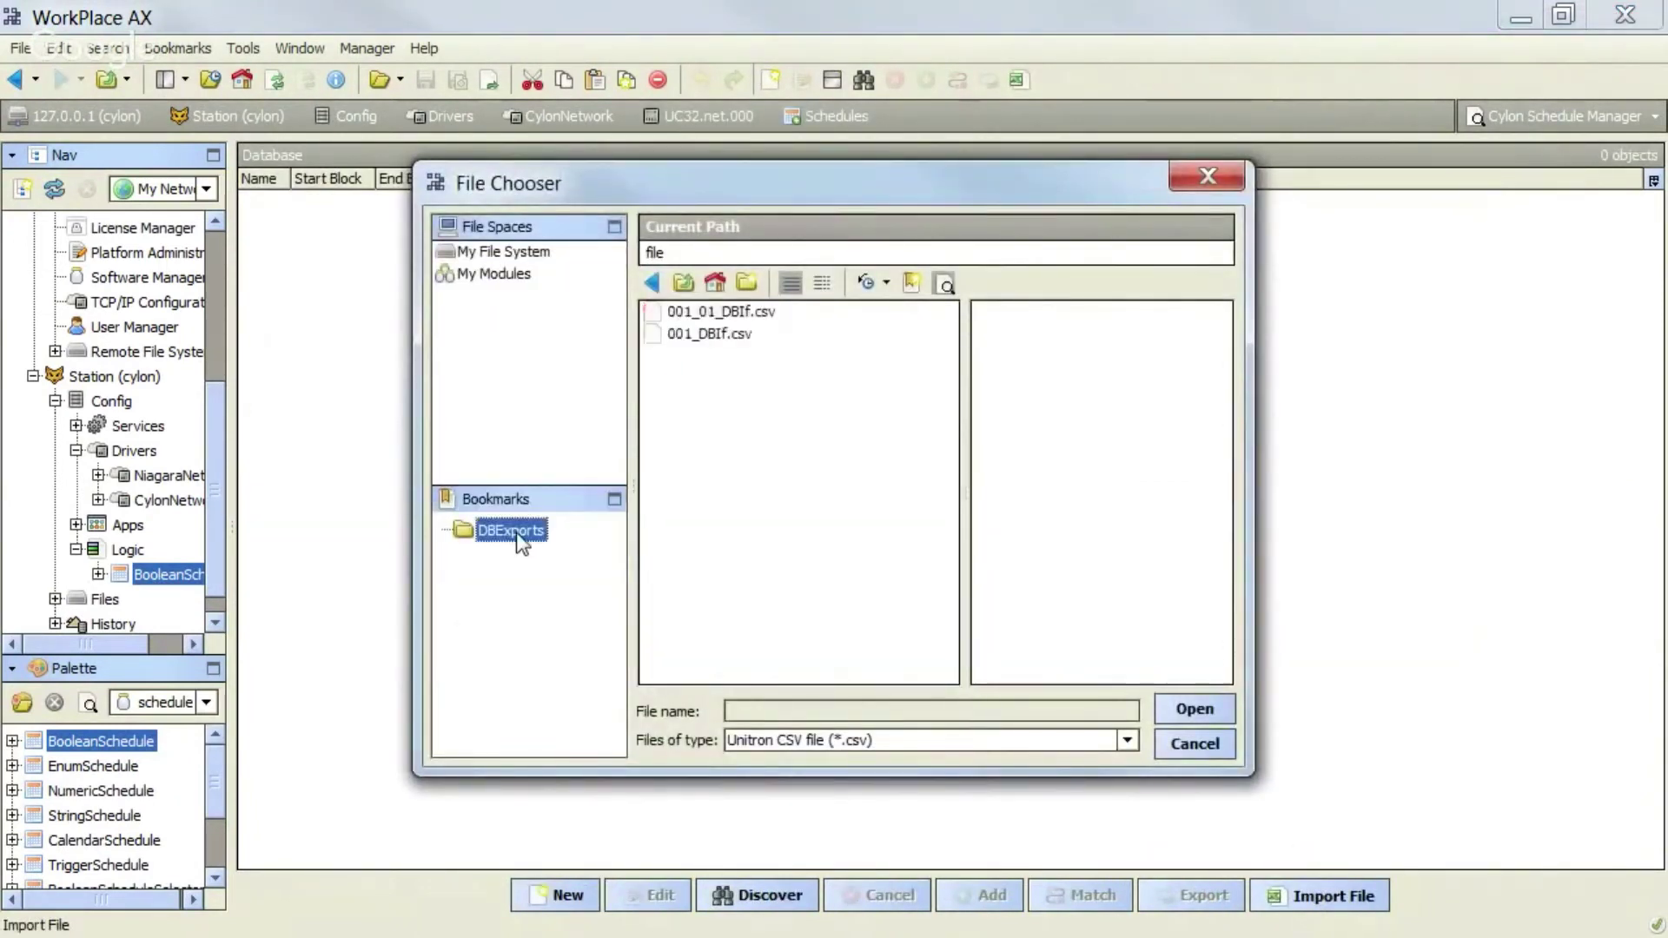
pyautogui.click(719, 339)
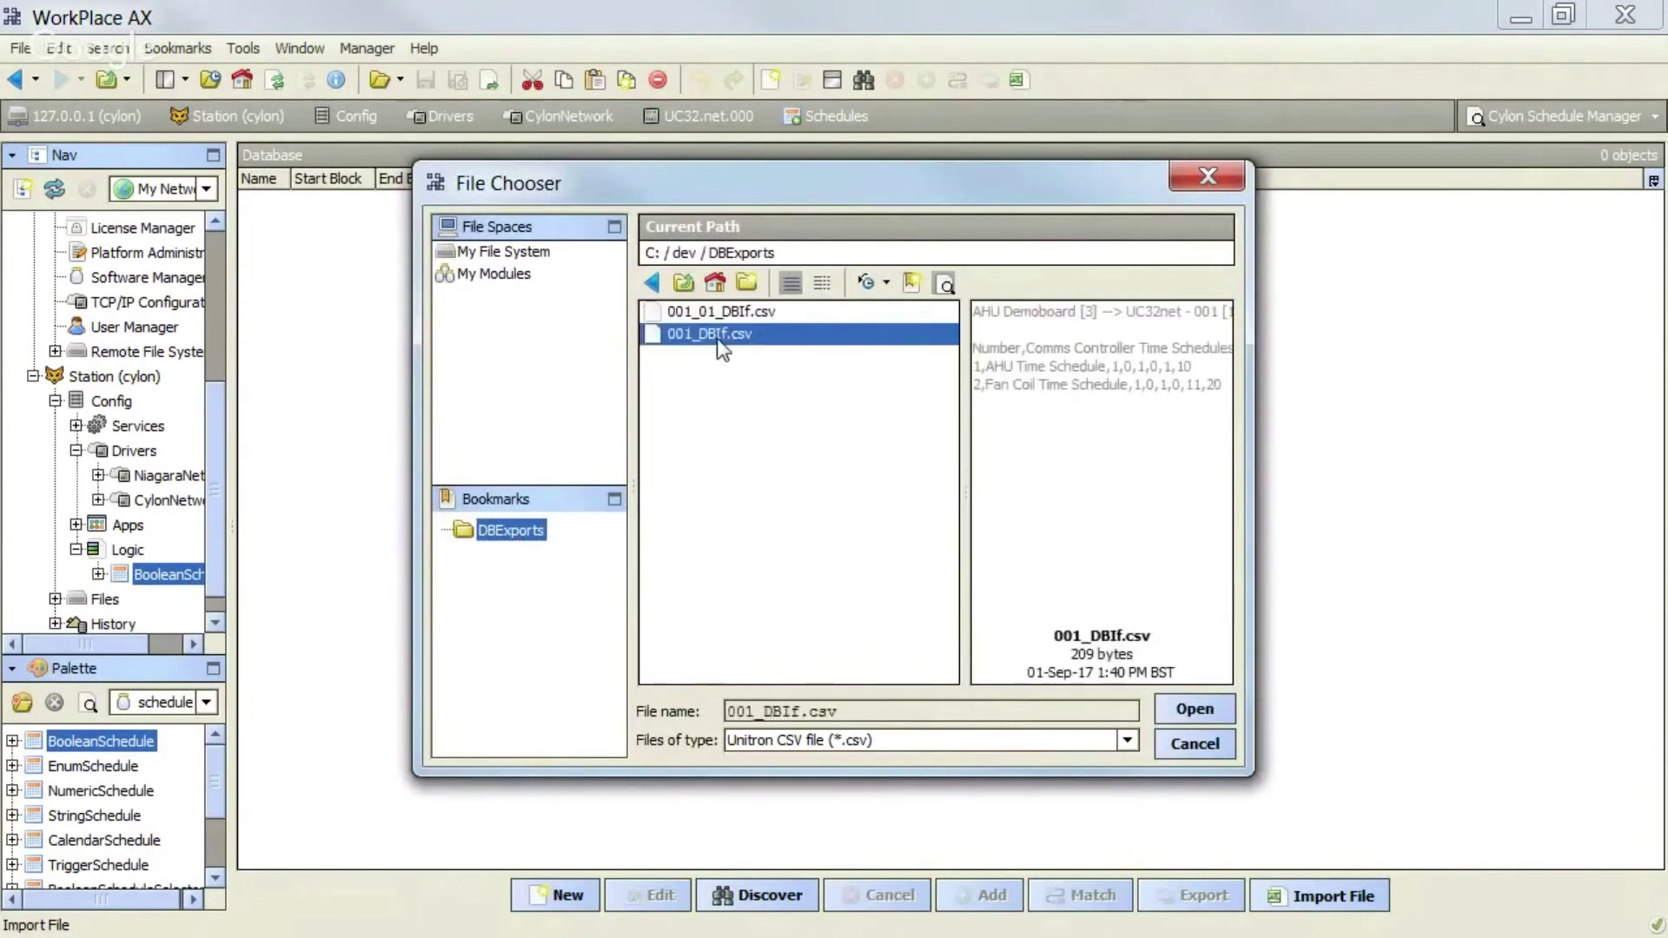
pyautogui.doubleClick(717, 337)
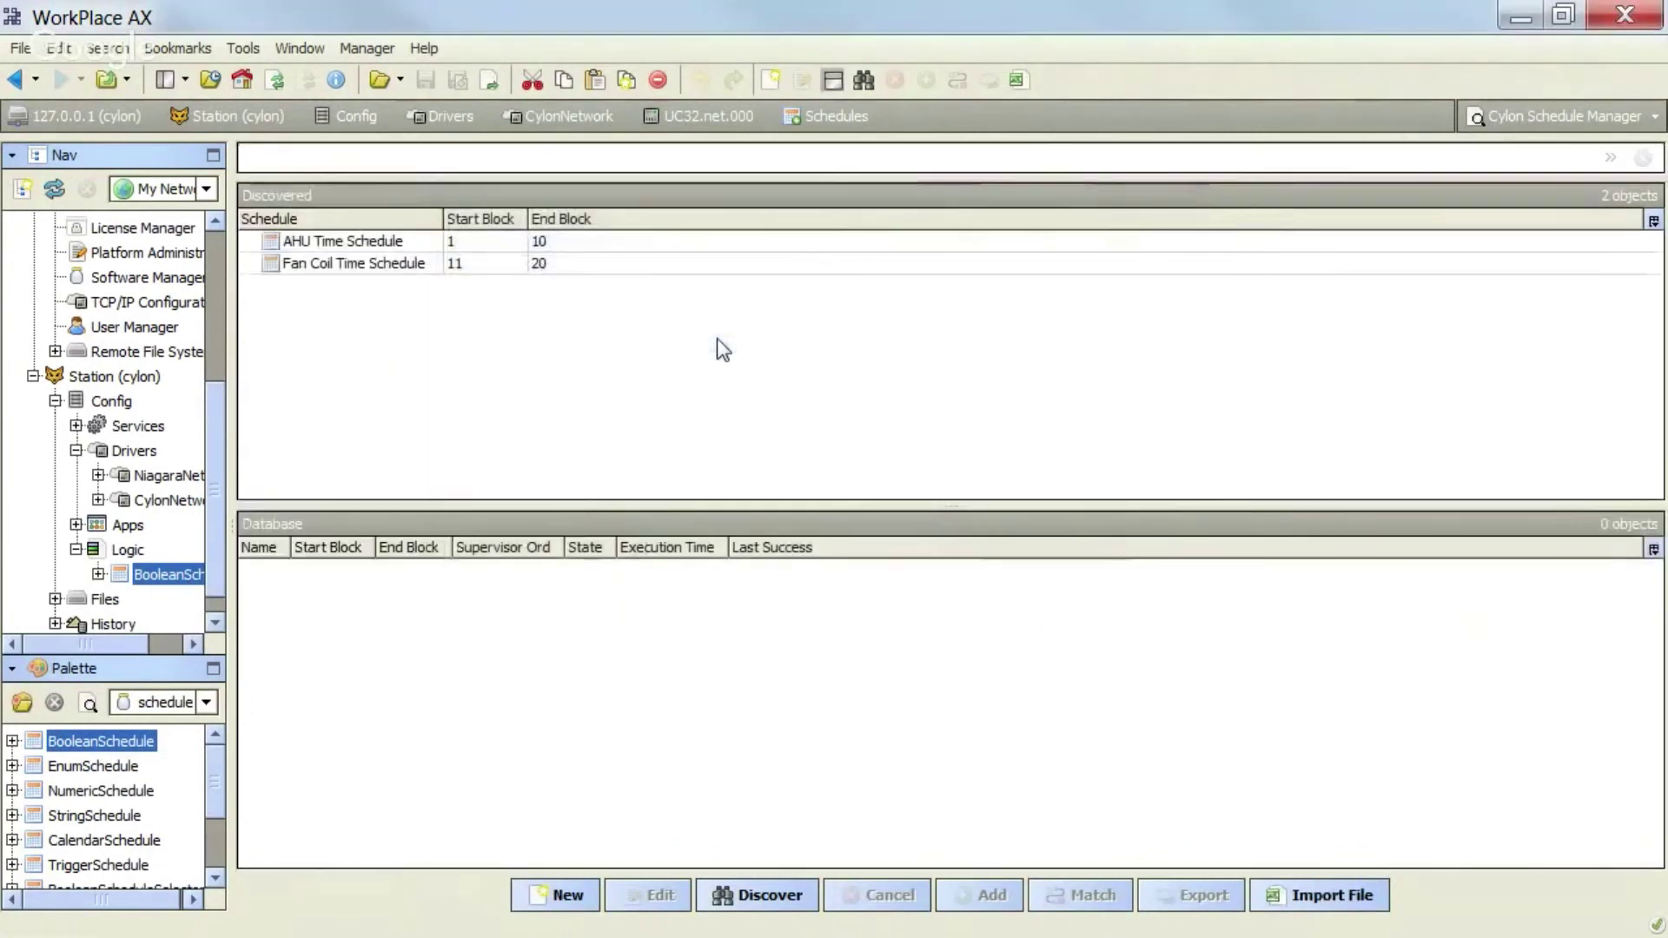
# - Add the discovered AHU Time Schedule to the database with its Supervisor Ord set to the BooleanSchedule in the Logic folder
pyautogui.doubleClick(408, 242)
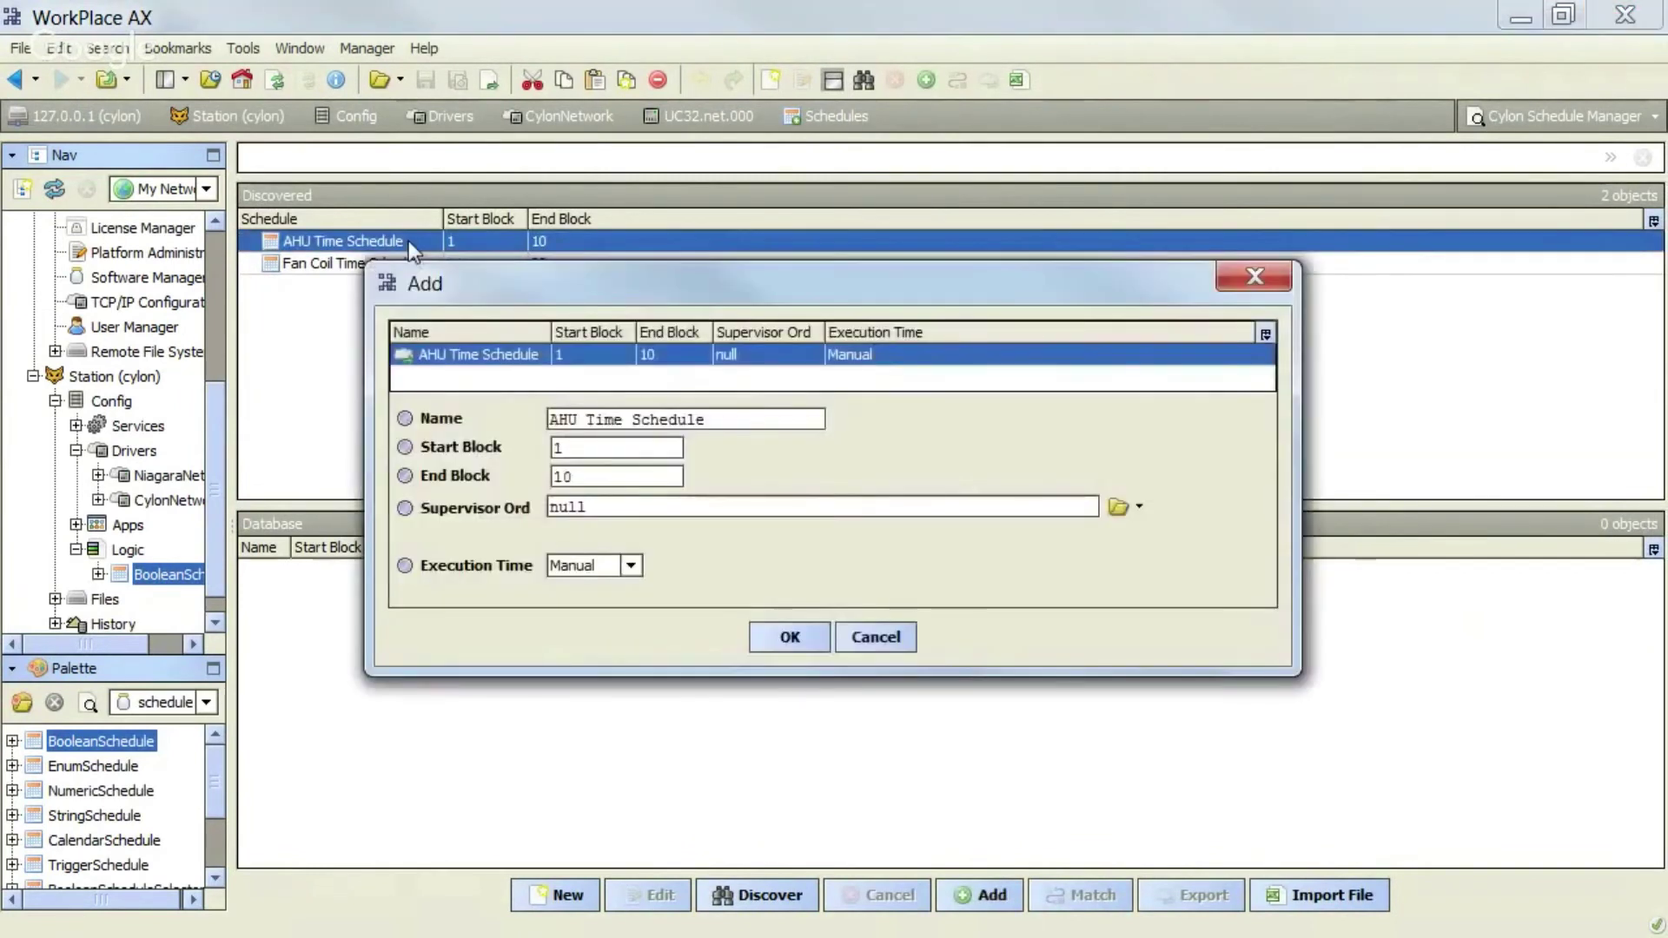
pyautogui.click(1139, 507)
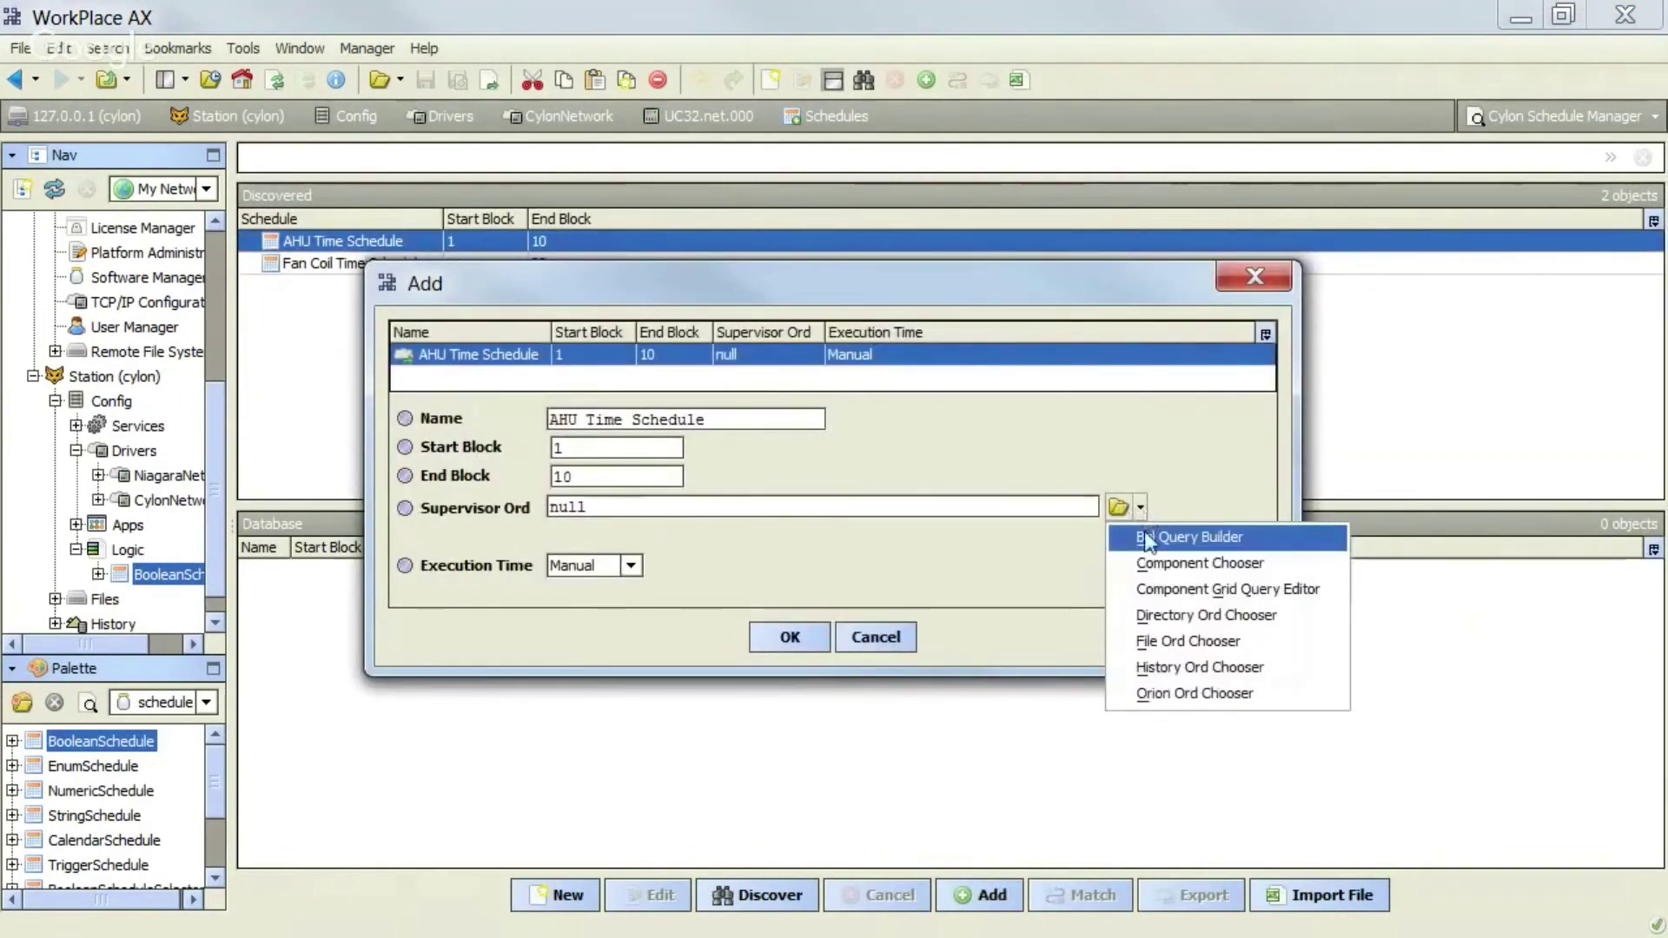
pyautogui.click(1148, 563)
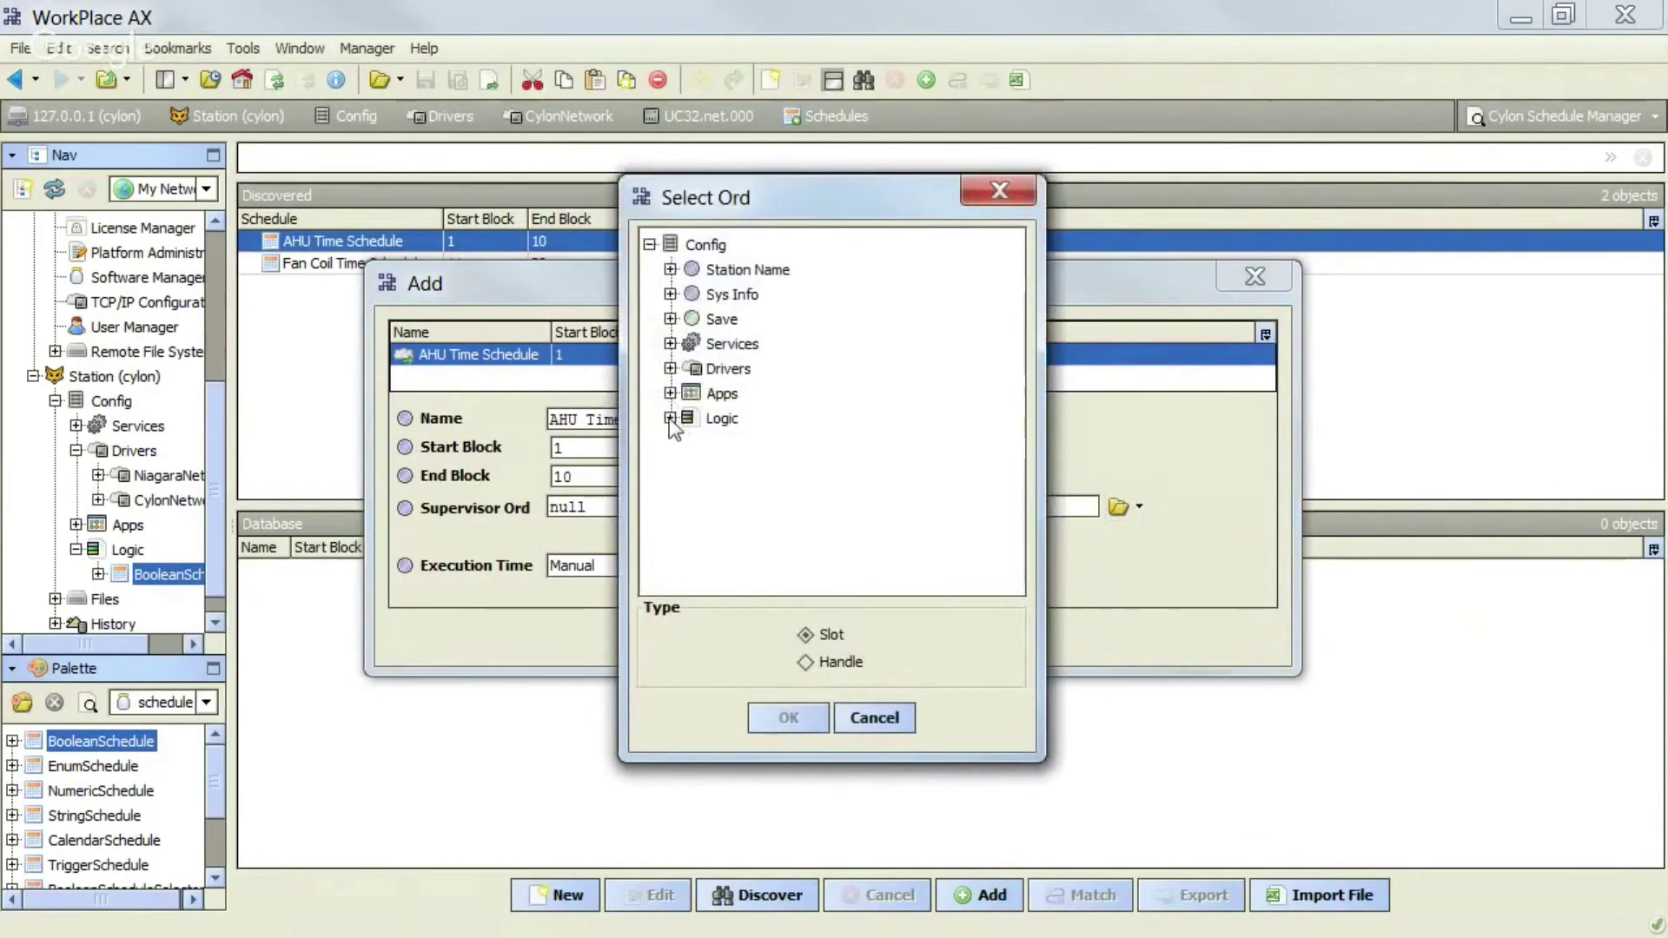
pyautogui.click(670, 418)
pyautogui.click(785, 518)
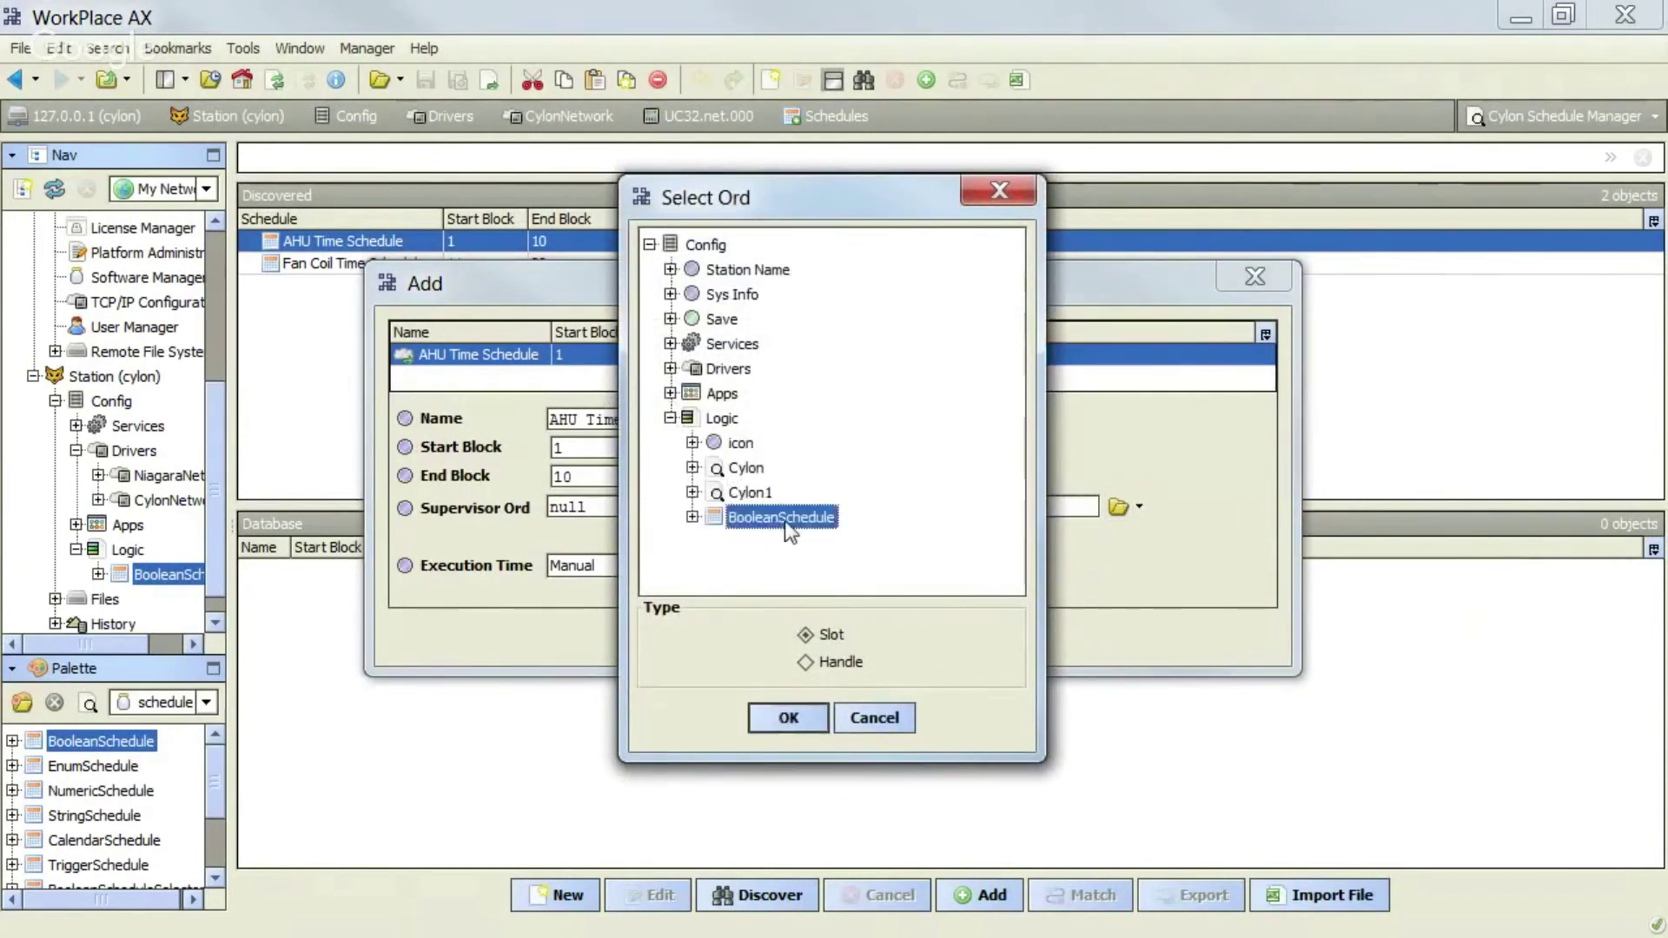
pyautogui.press('Return')
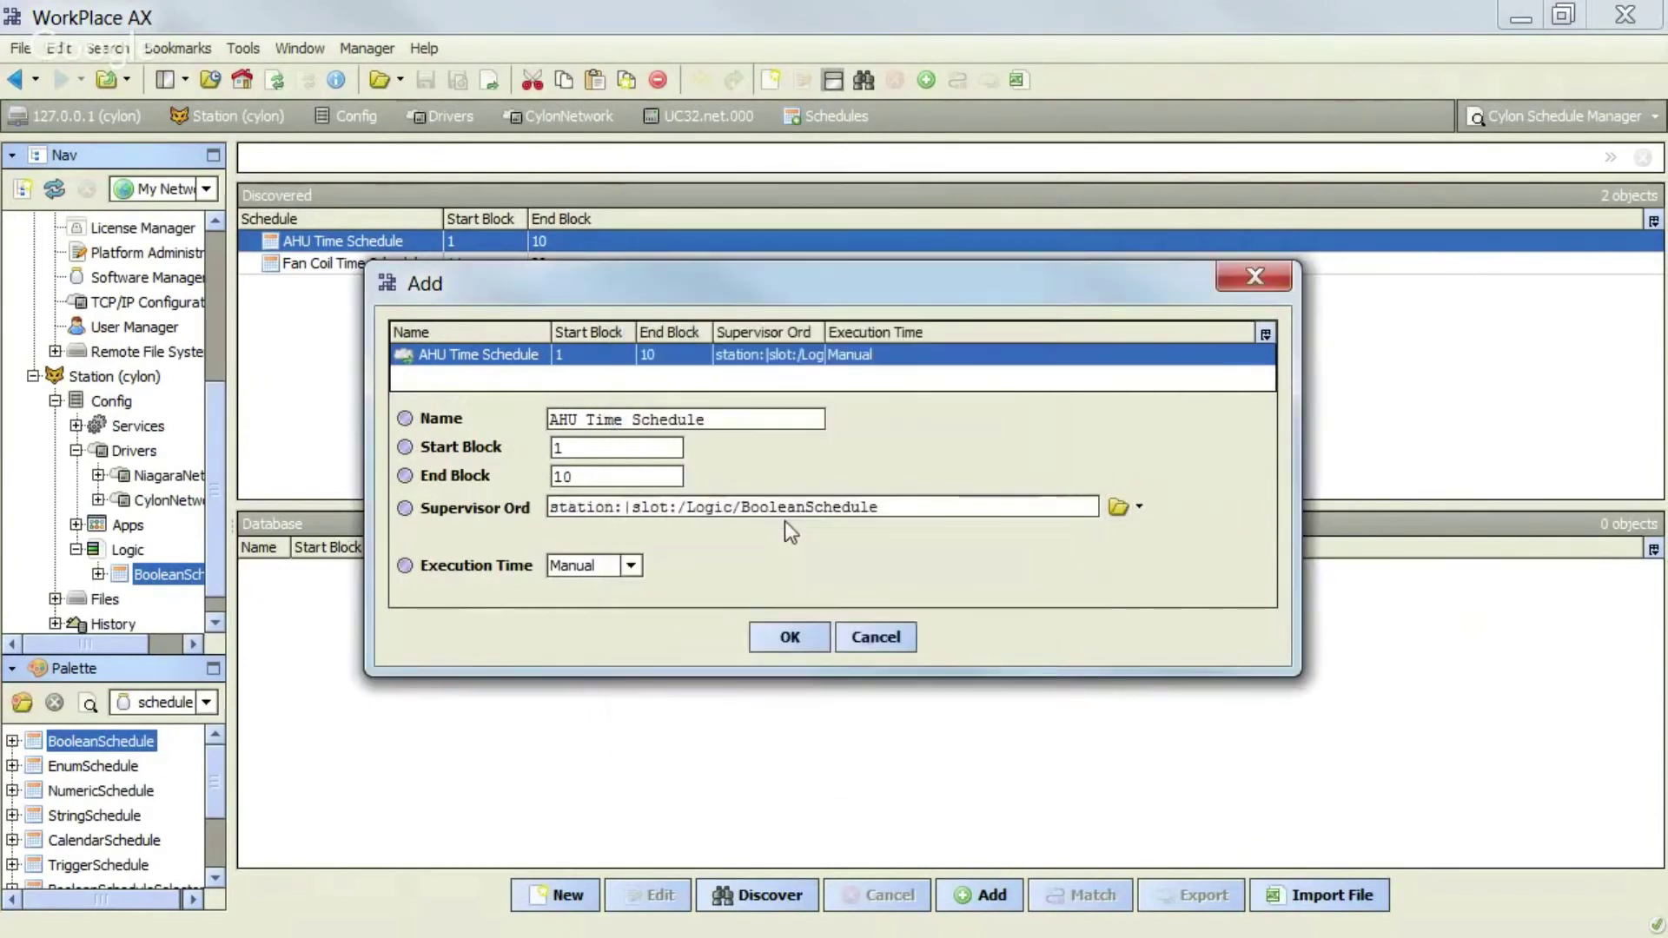
pyautogui.click(801, 637)
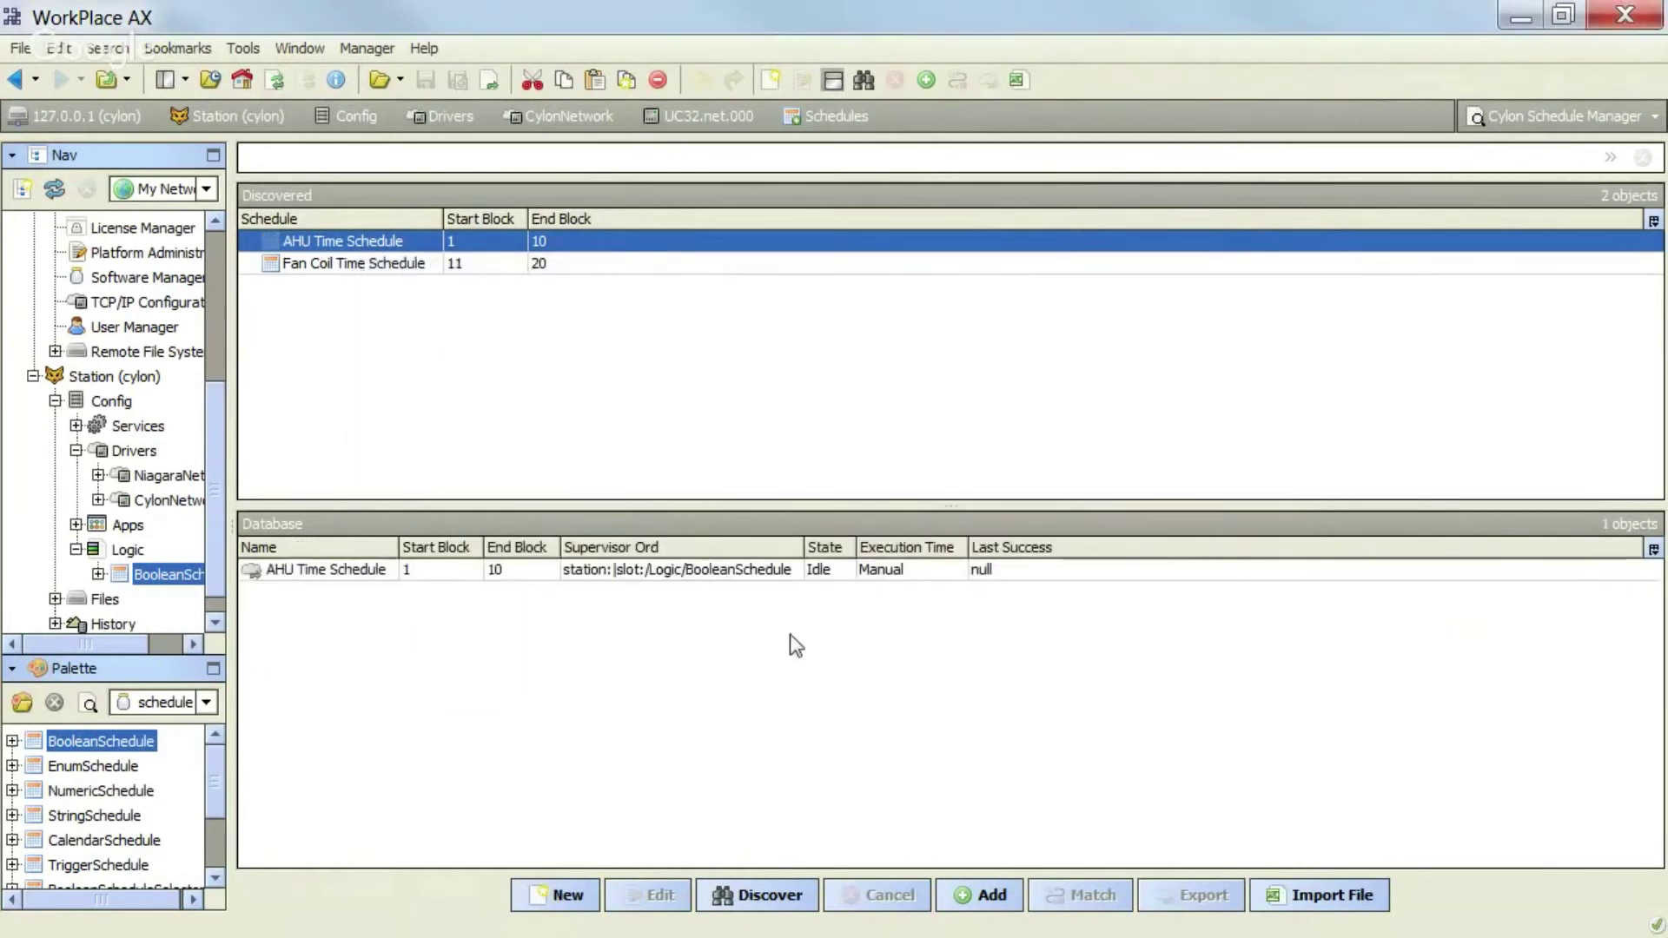
pyautogui.rightClick(695, 577)
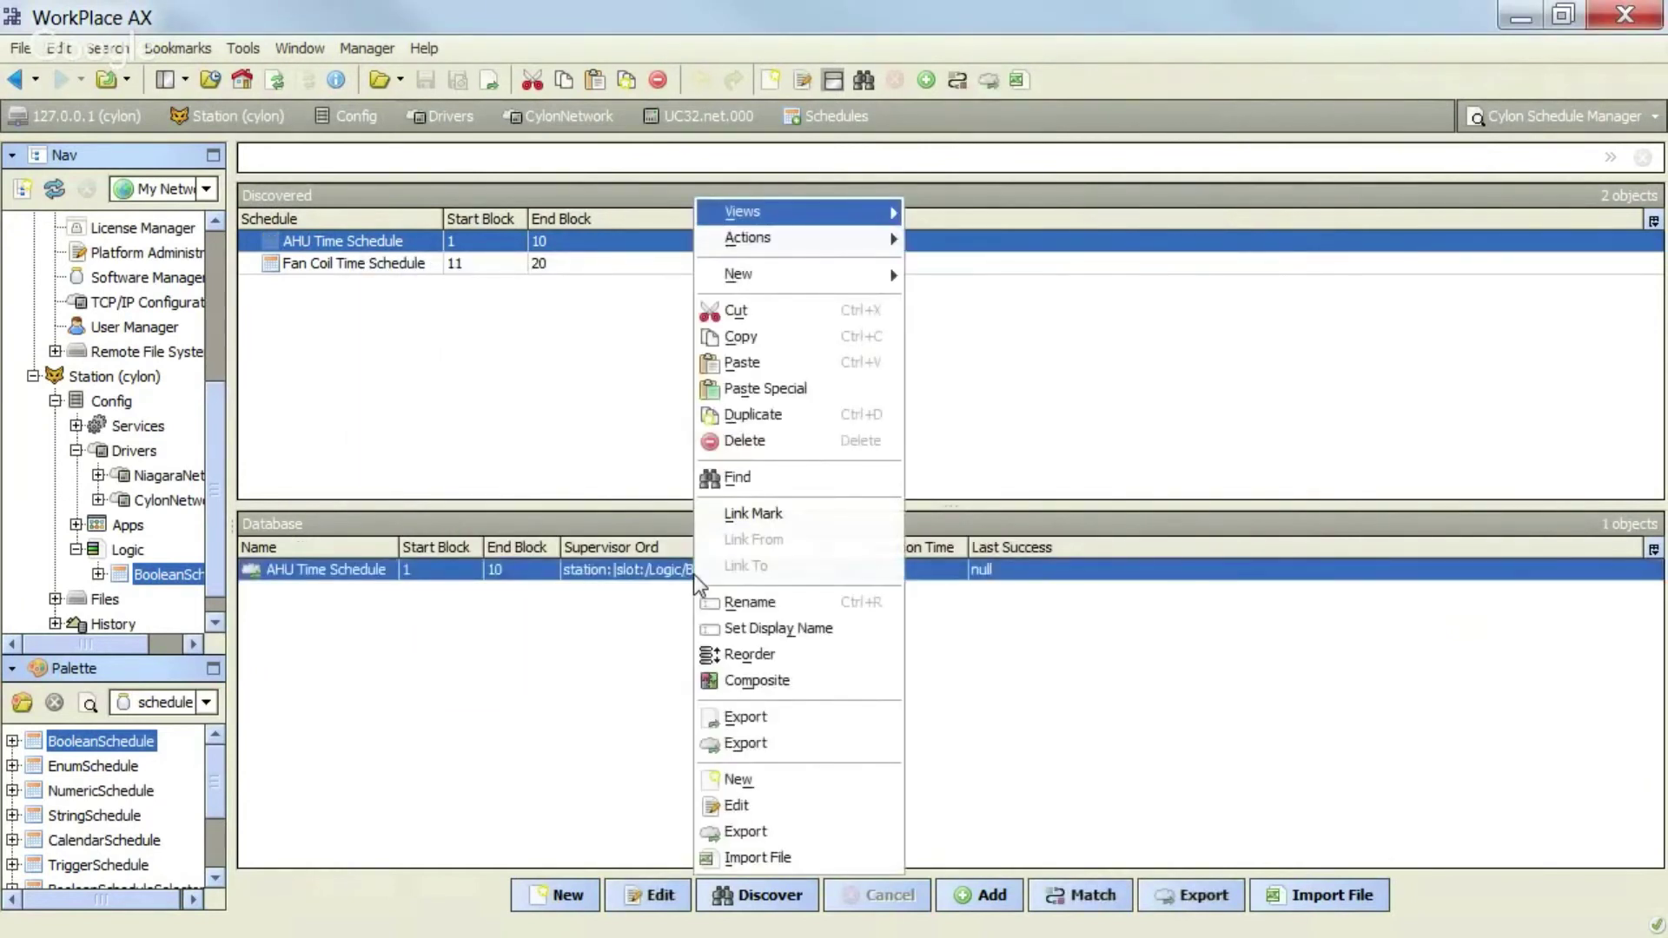
pyautogui.click(665, 598)
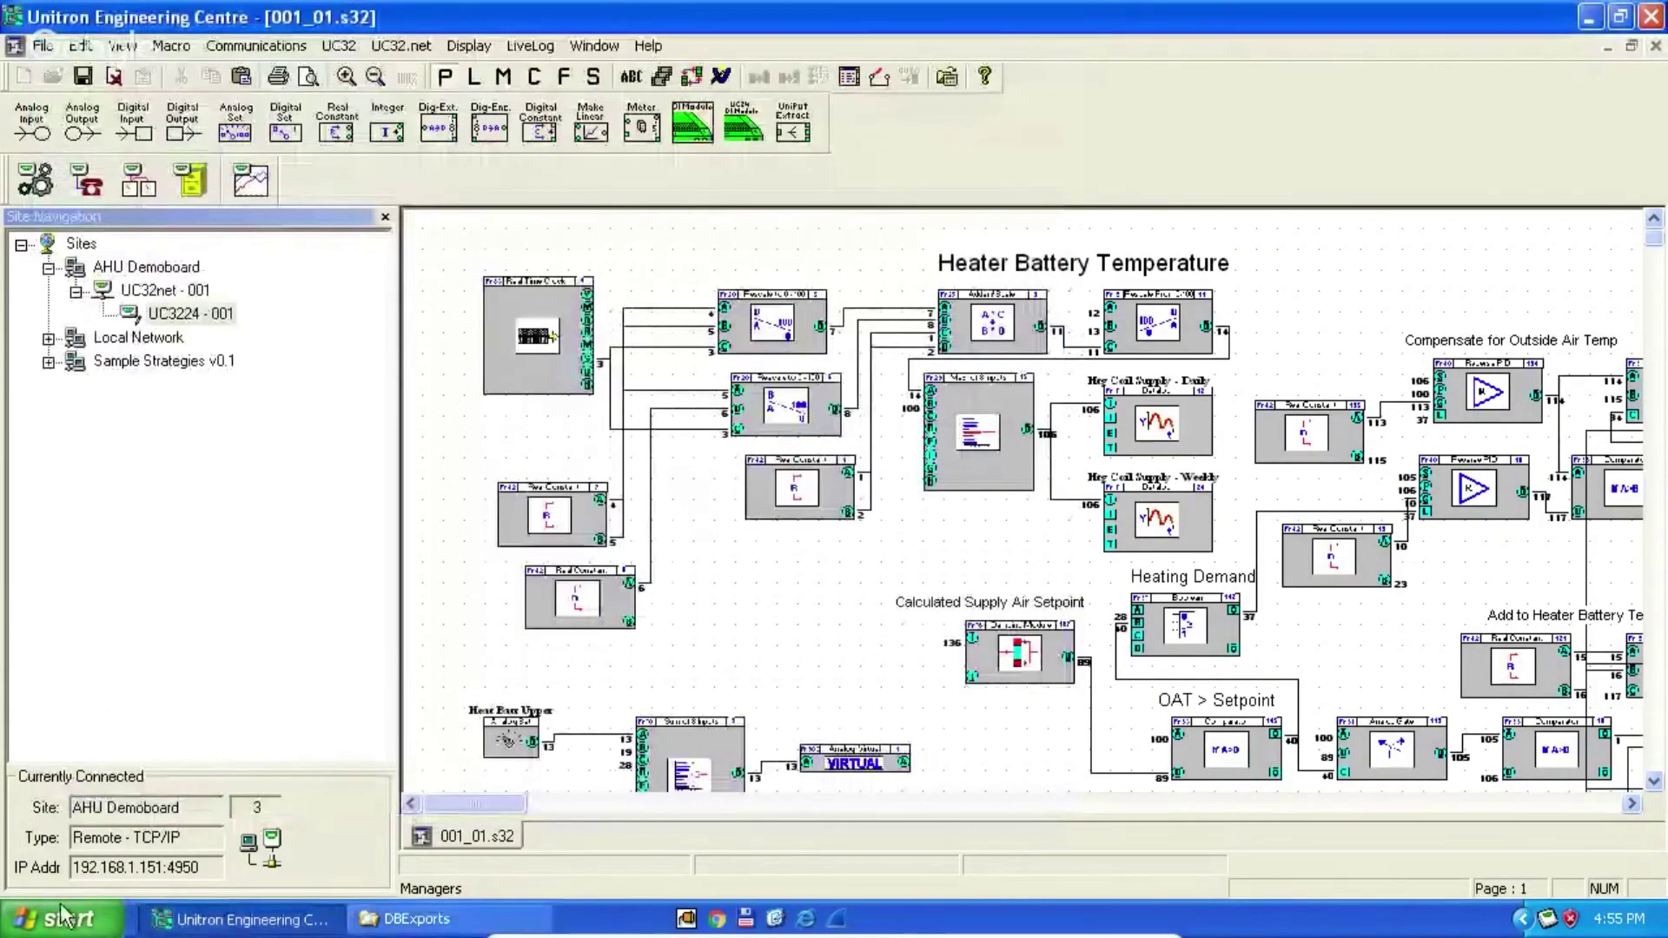
# - On the Unitron Engineering Centre machine, open CCSched and load the AHU Time Schedule of UC32net - 001 to view its standard and exception times
pyautogui.click(65, 917)
pyautogui.click(118, 663)
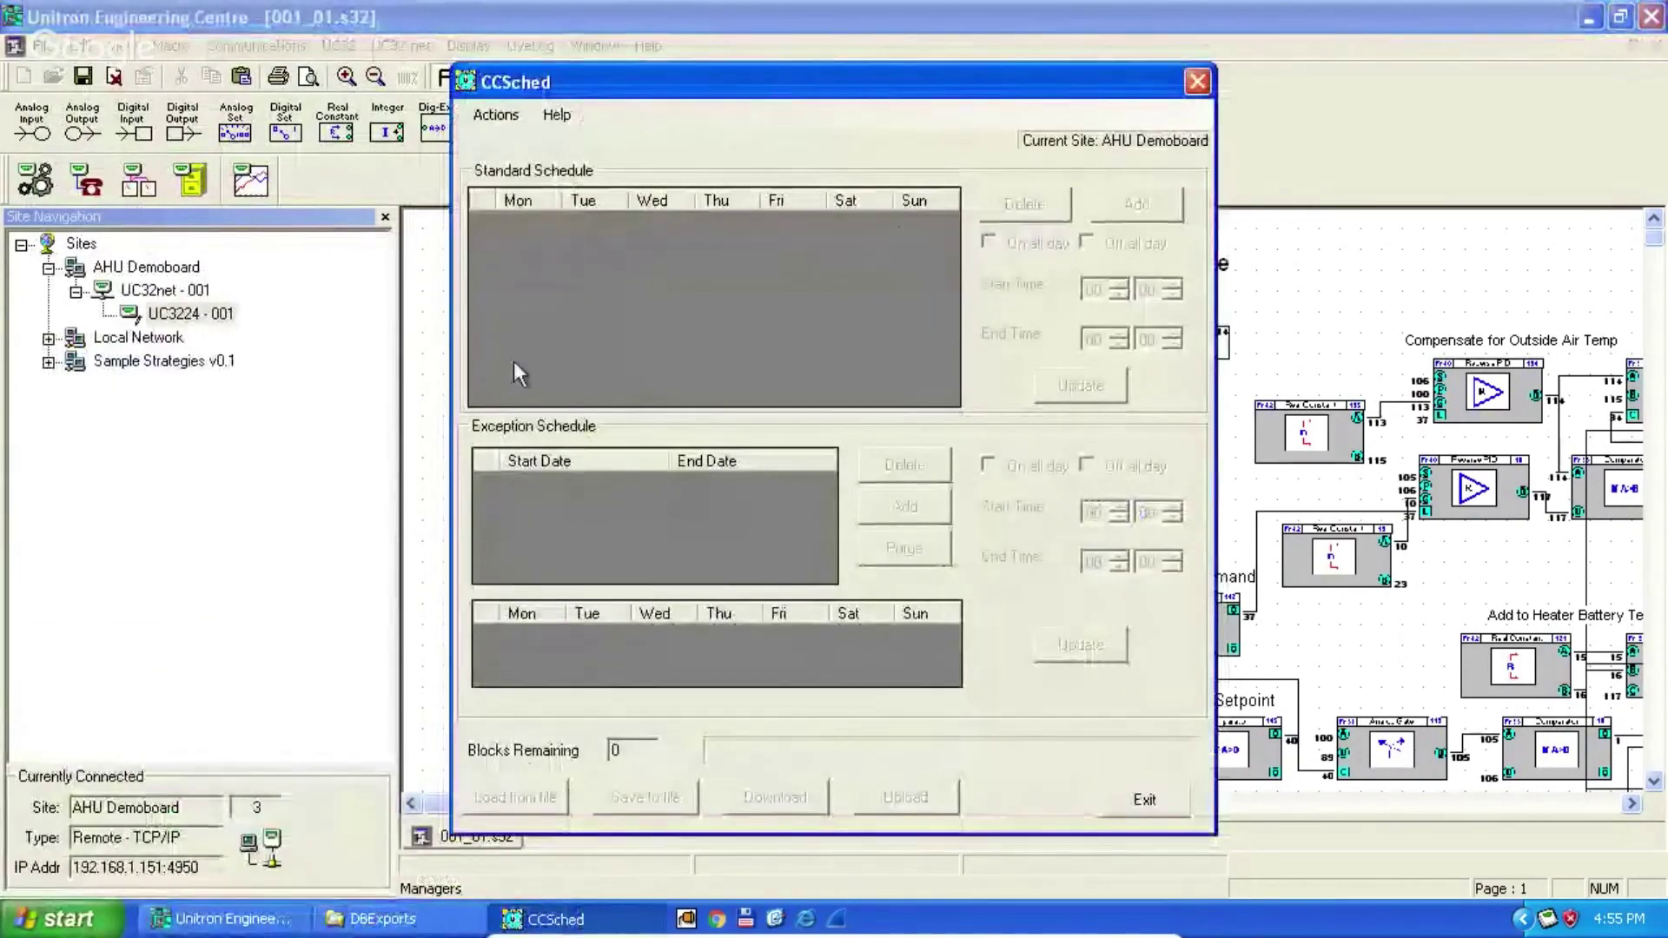
pyautogui.click(489, 115)
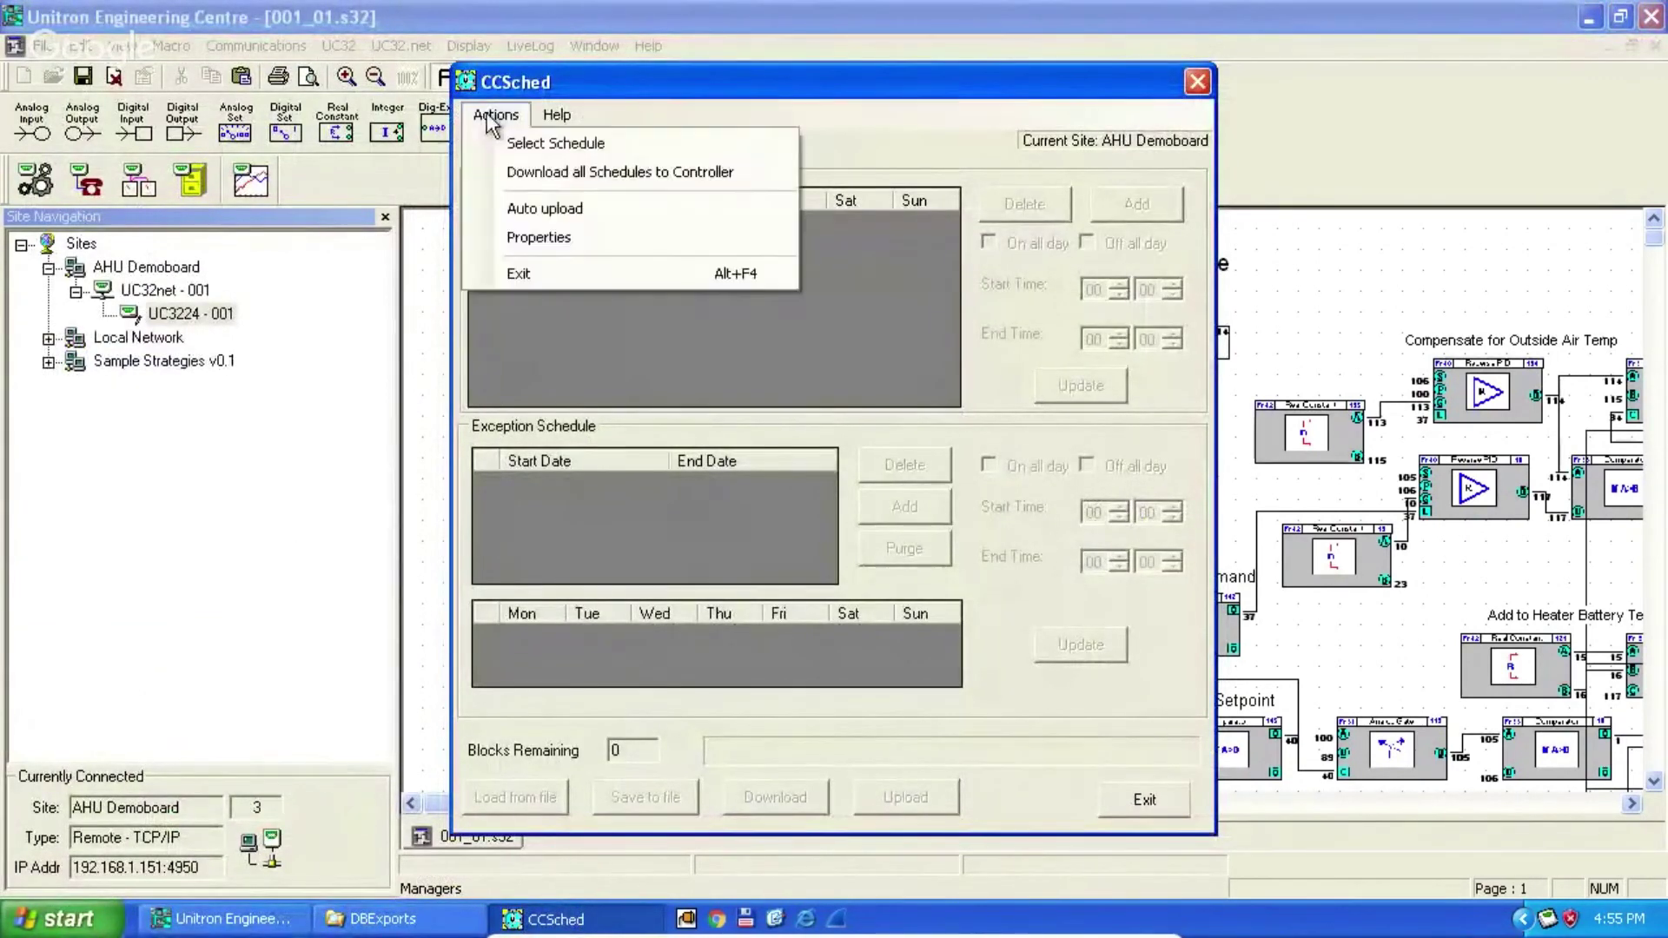
pyautogui.click(539, 143)
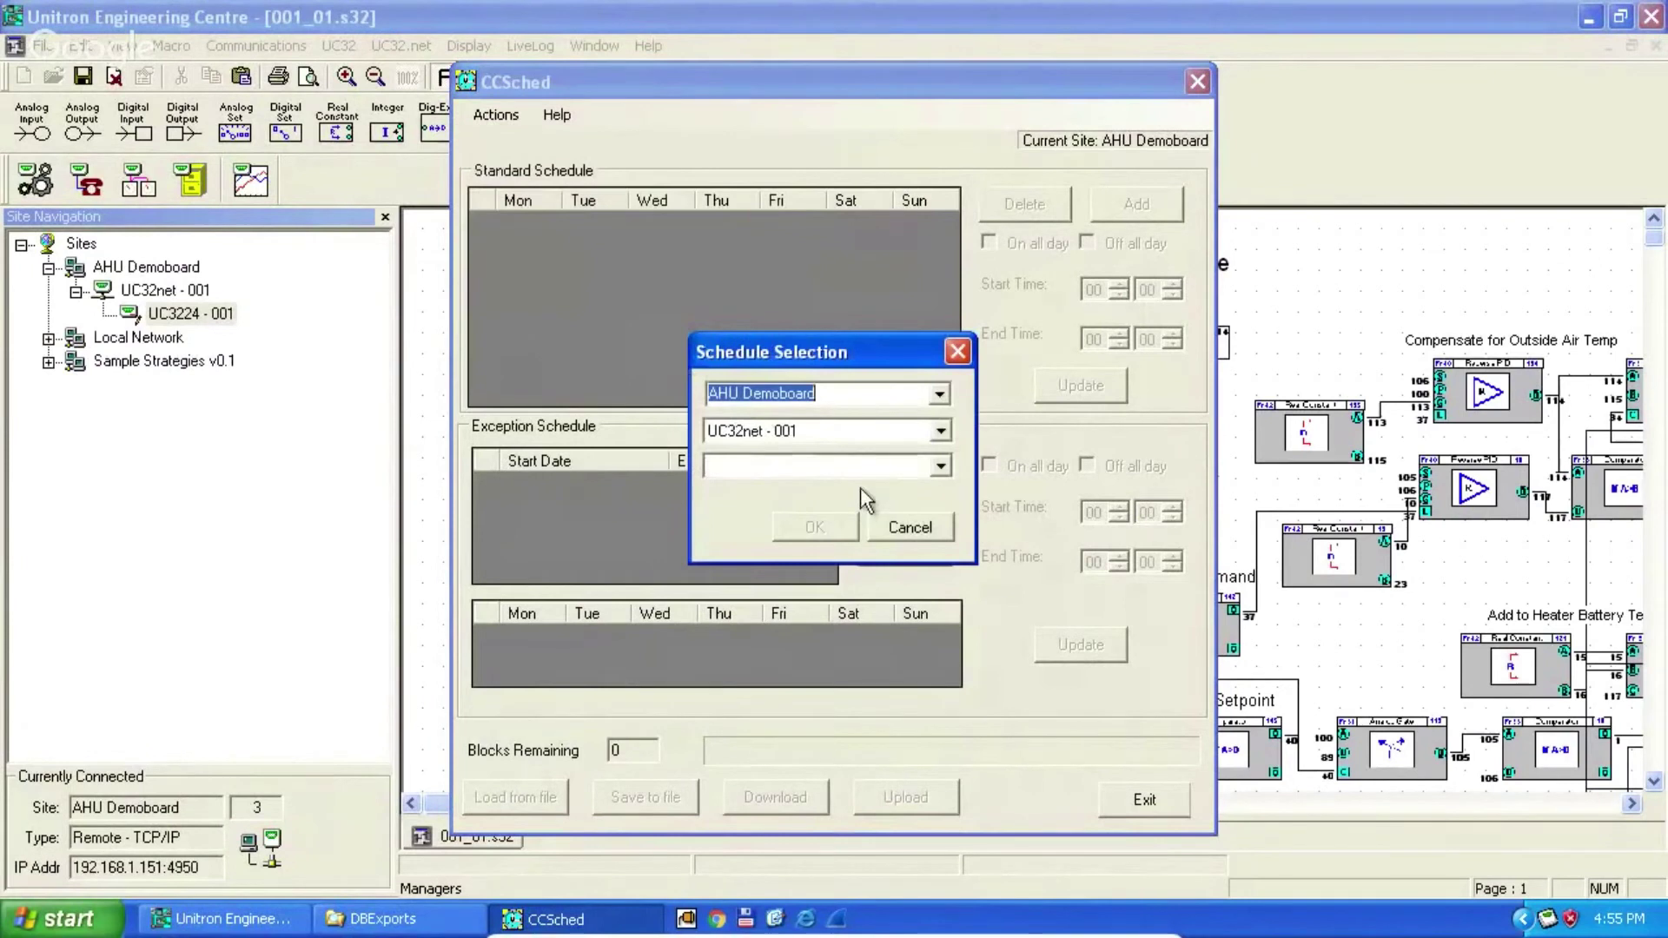
pyautogui.click(941, 469)
pyautogui.click(867, 490)
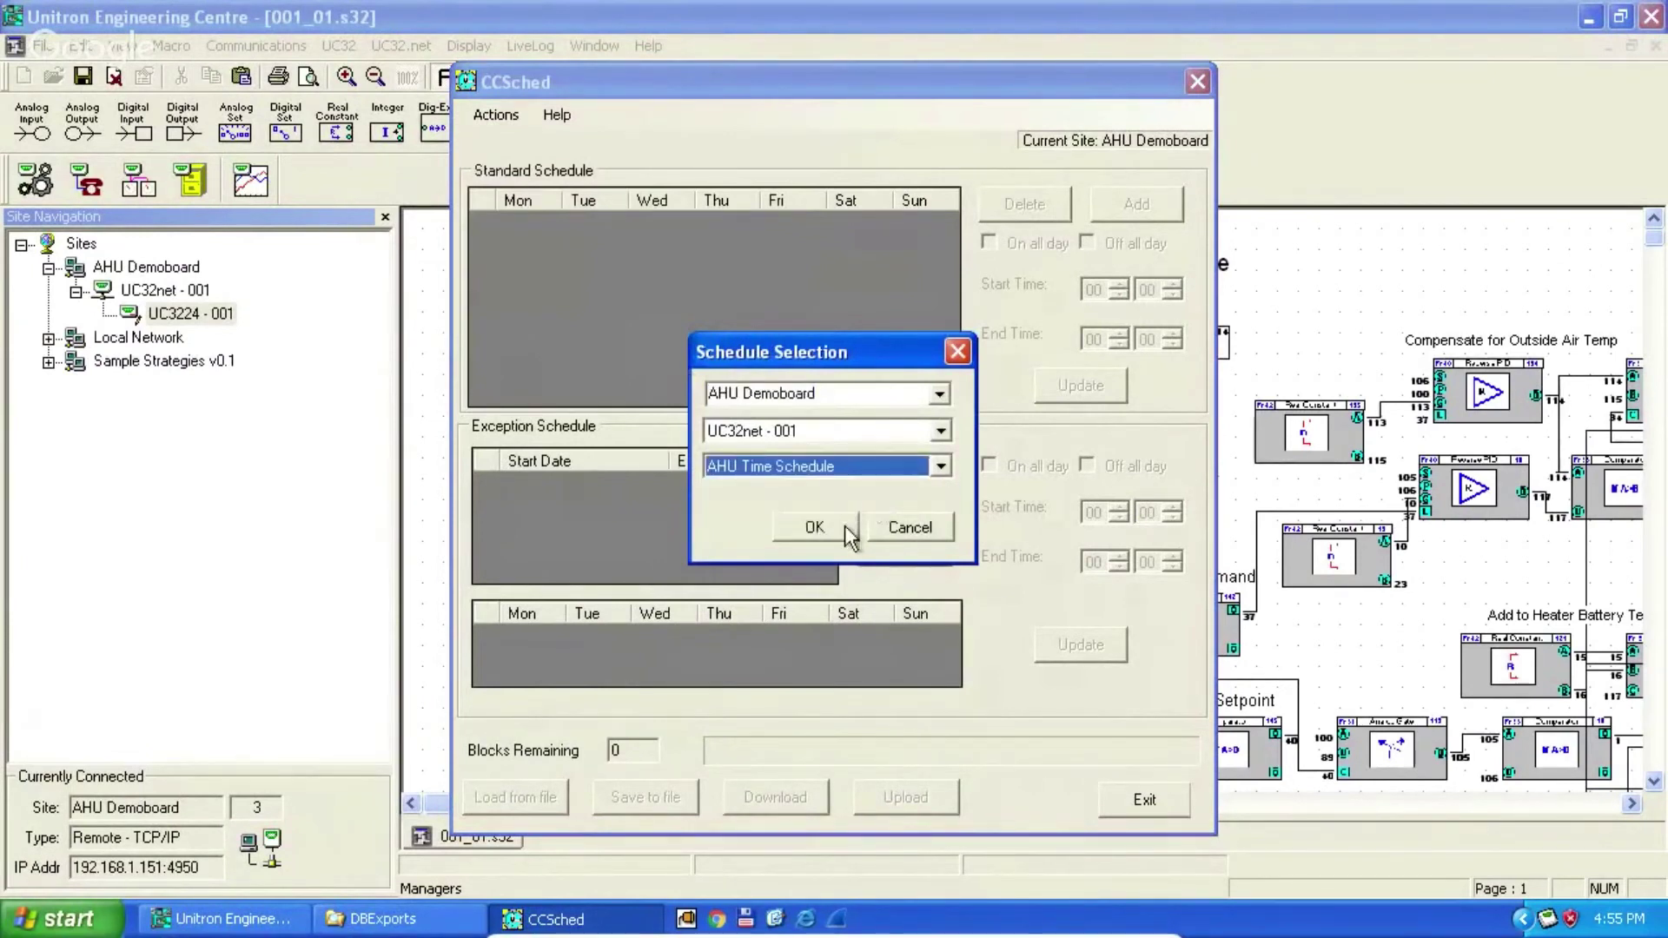
pyautogui.click(845, 525)
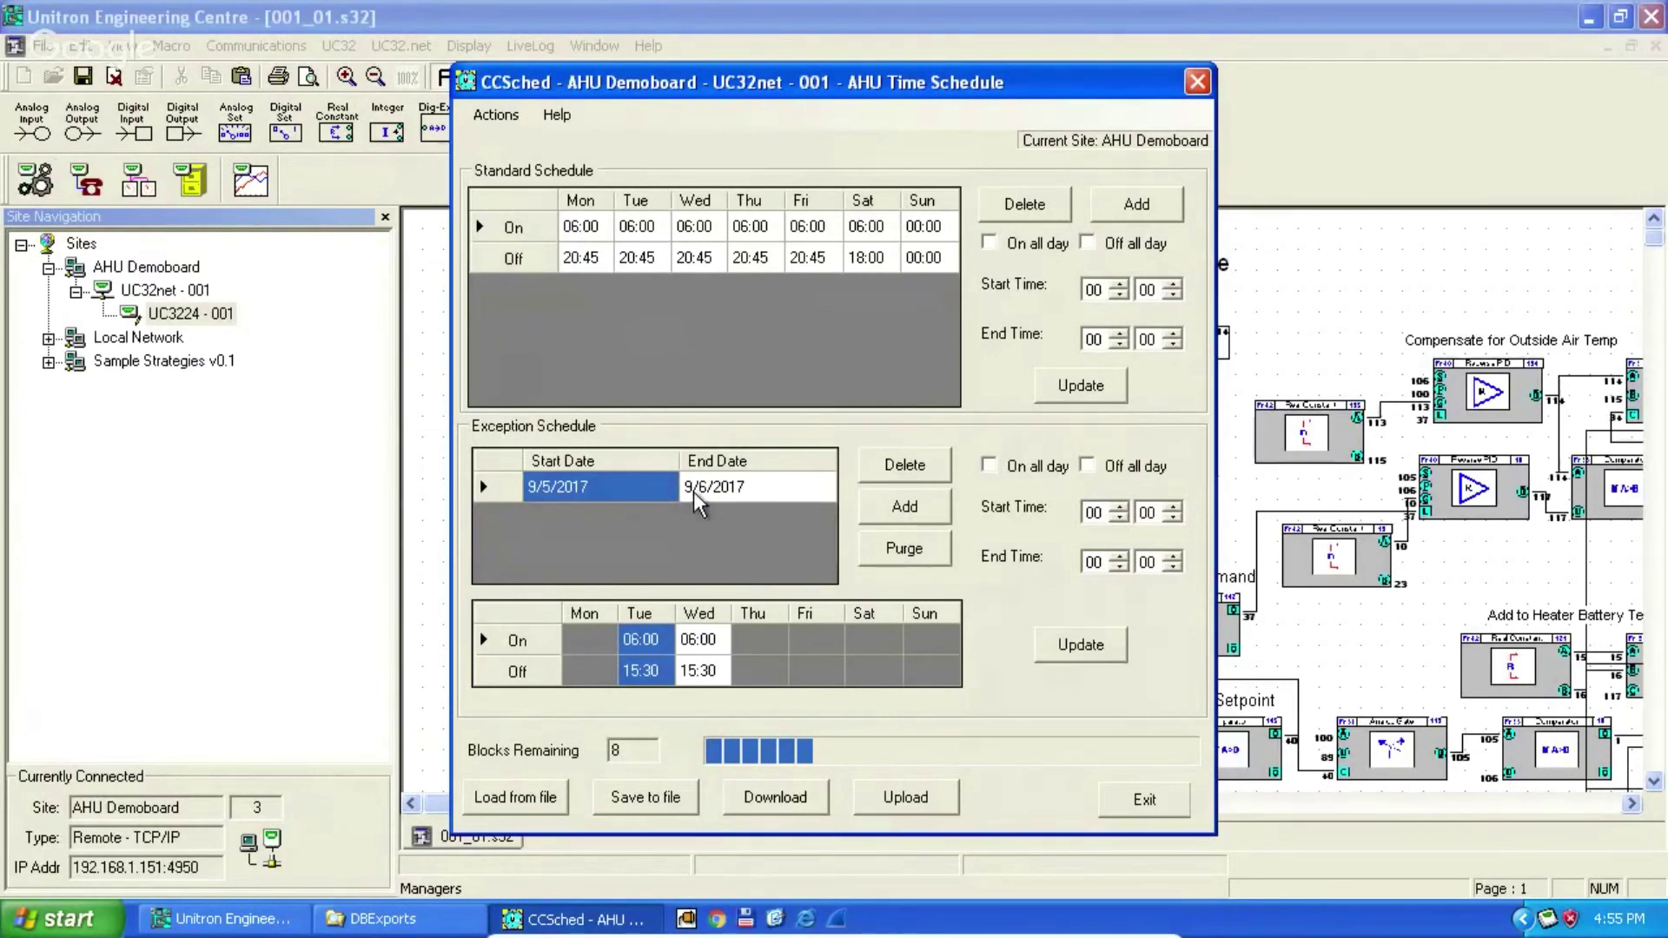
# - Switch back to WorkPlace AX and read the AHU Time Schedule in from the controller
pyautogui.hotkey('alt', 'Tab')
pyautogui.hotkey('alt', 'Tab')
pyautogui.hotkey('alt', 'Tab')
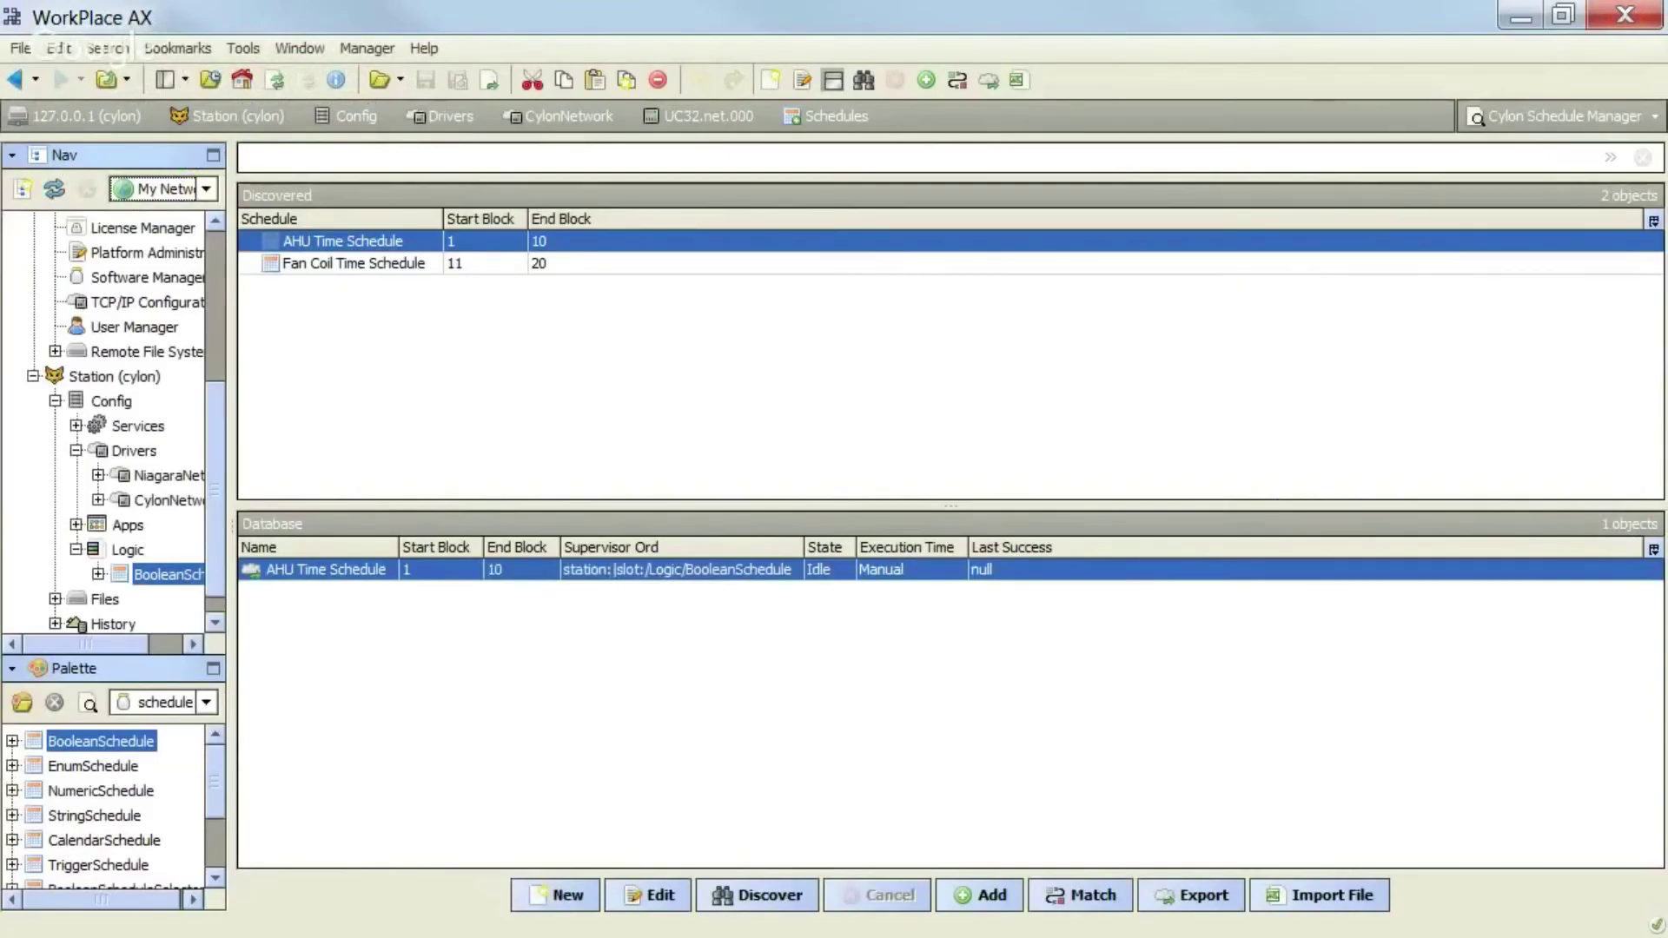
pyautogui.rightClick(617, 241)
pyautogui.moveTo(695, 237)
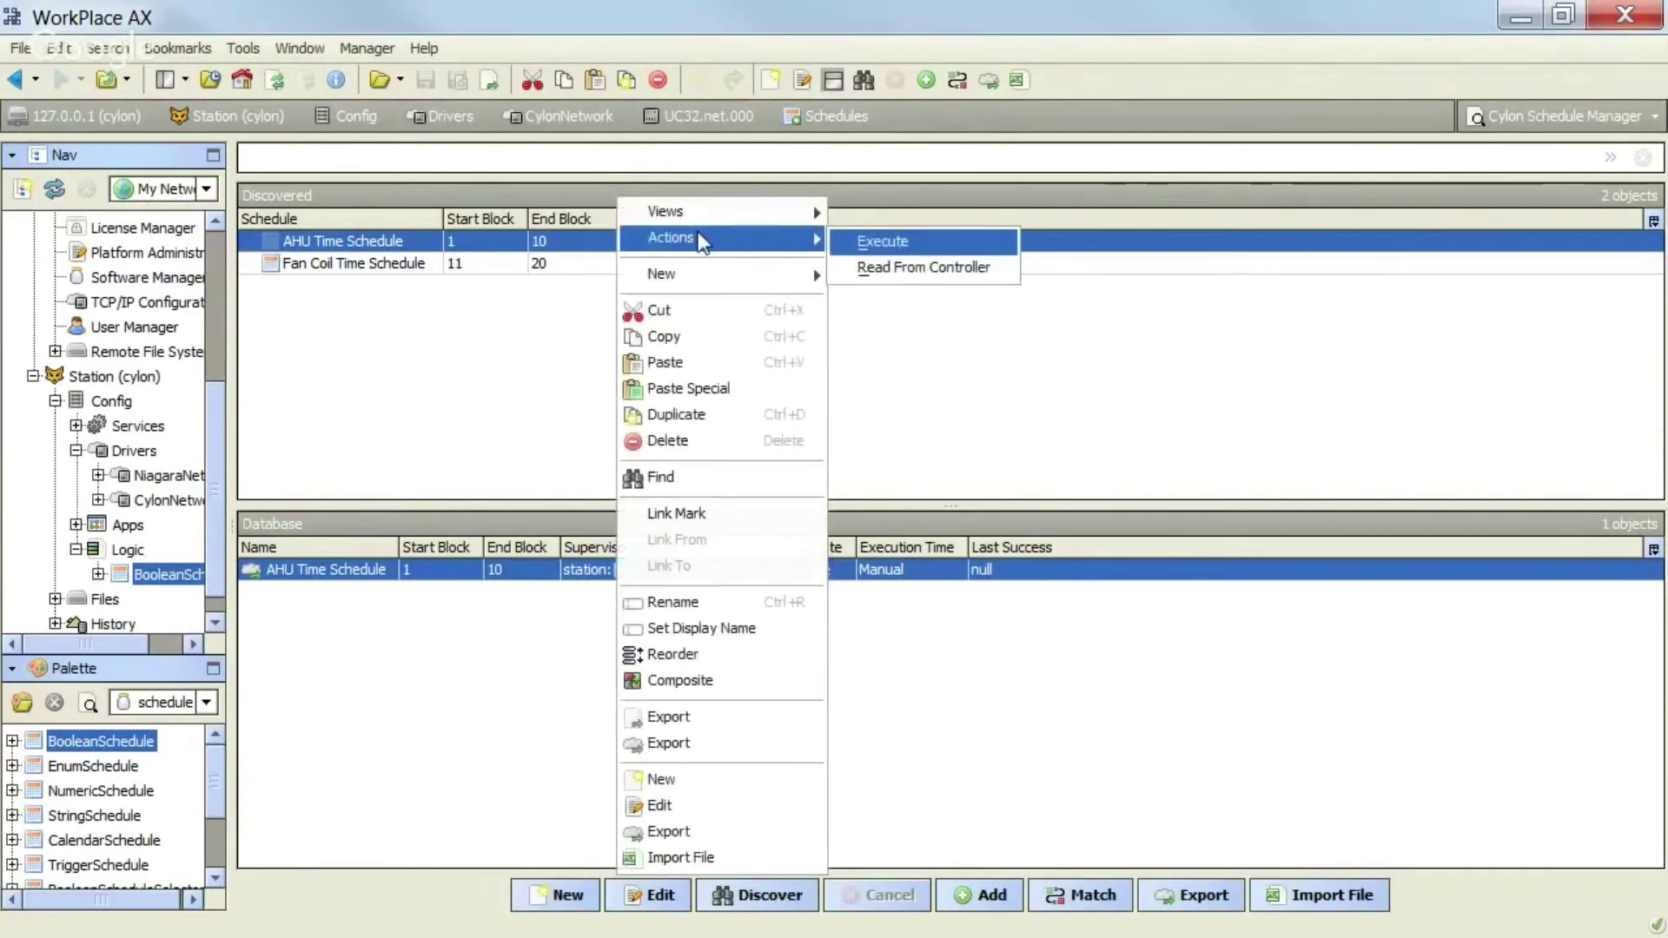
pyautogui.click(907, 269)
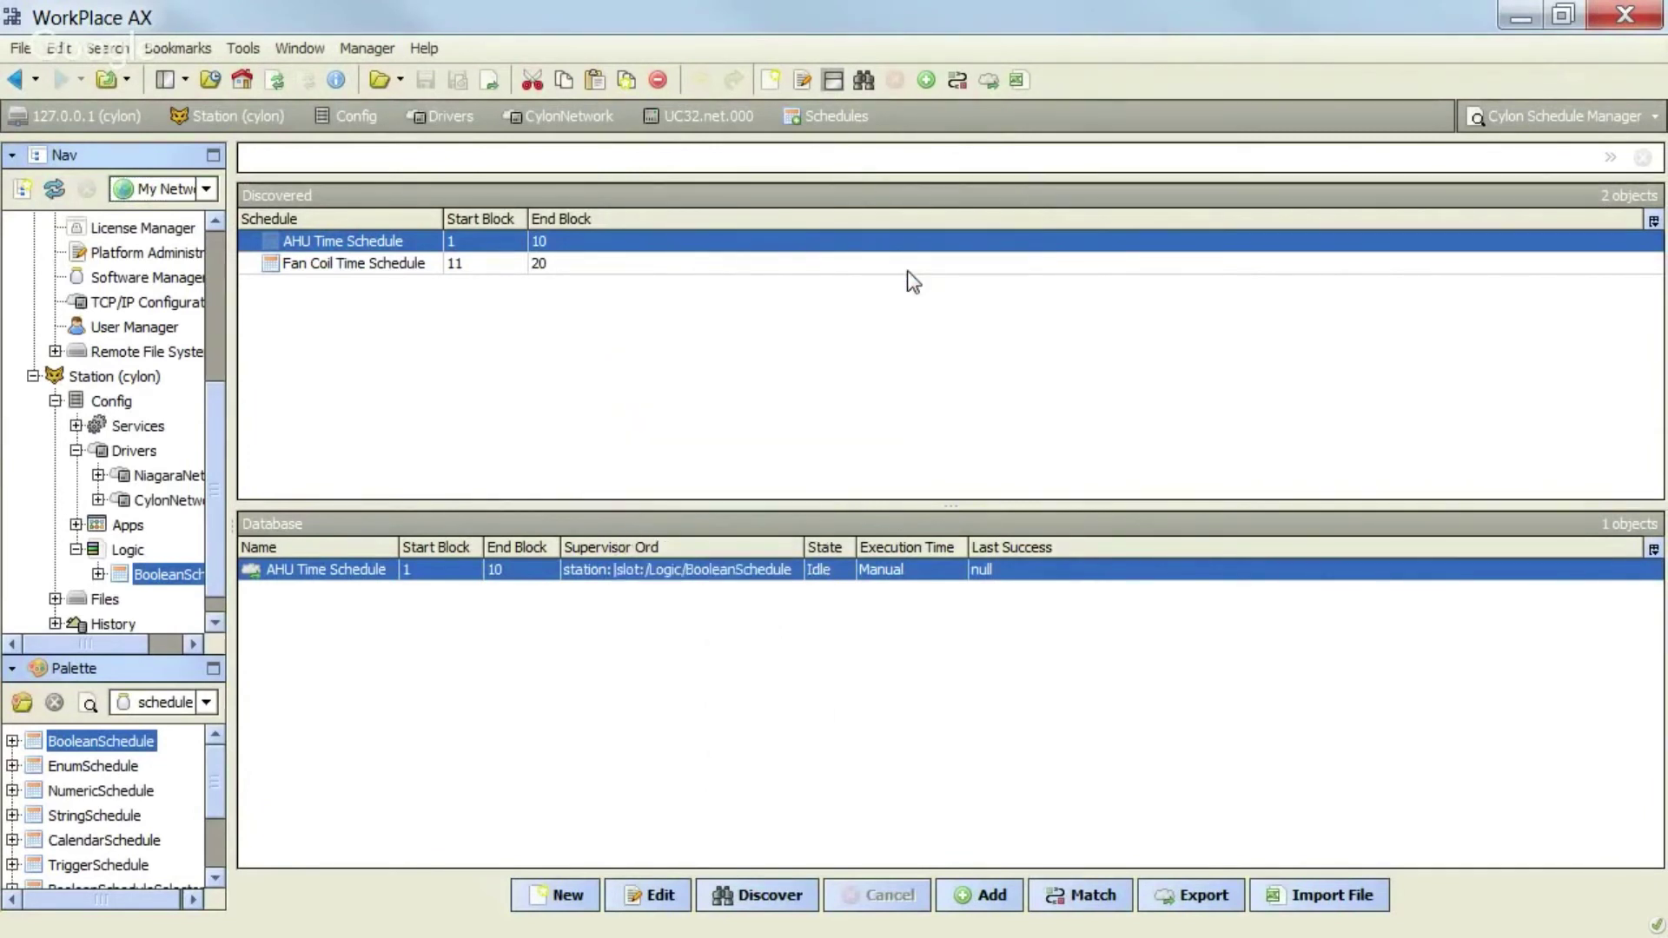
# - Open the BooleanSchedule in the Logic folder and examine Monday's weekly event and the sch0 special event
pyautogui.doubleClick(167, 575)
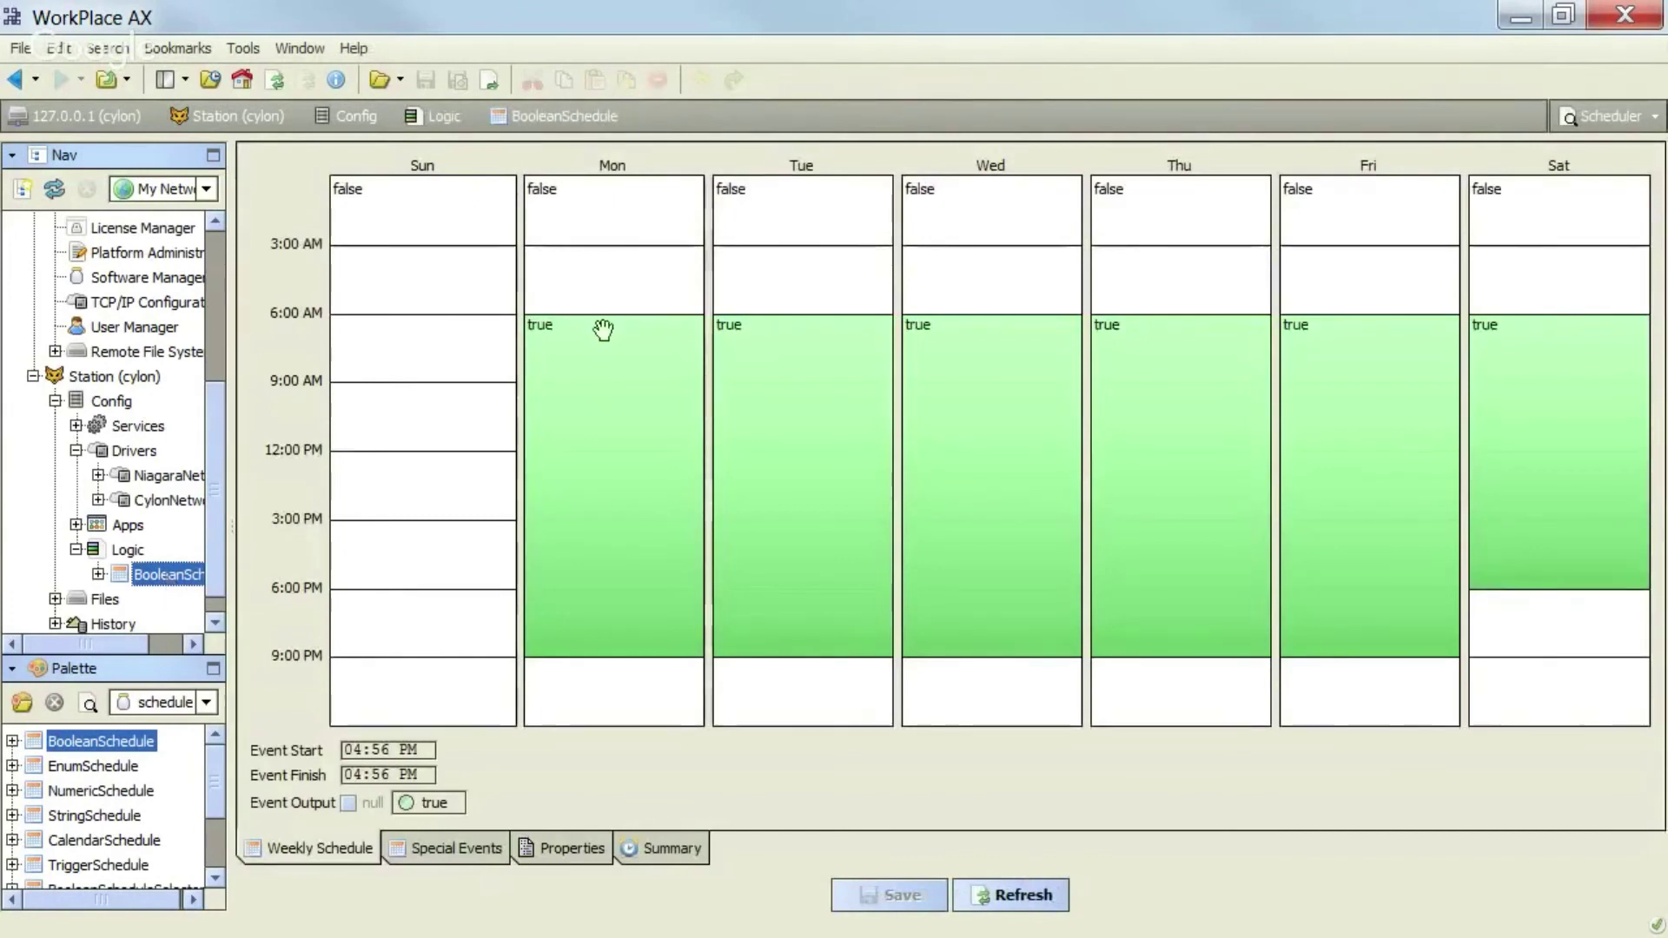
pyautogui.click(602, 328)
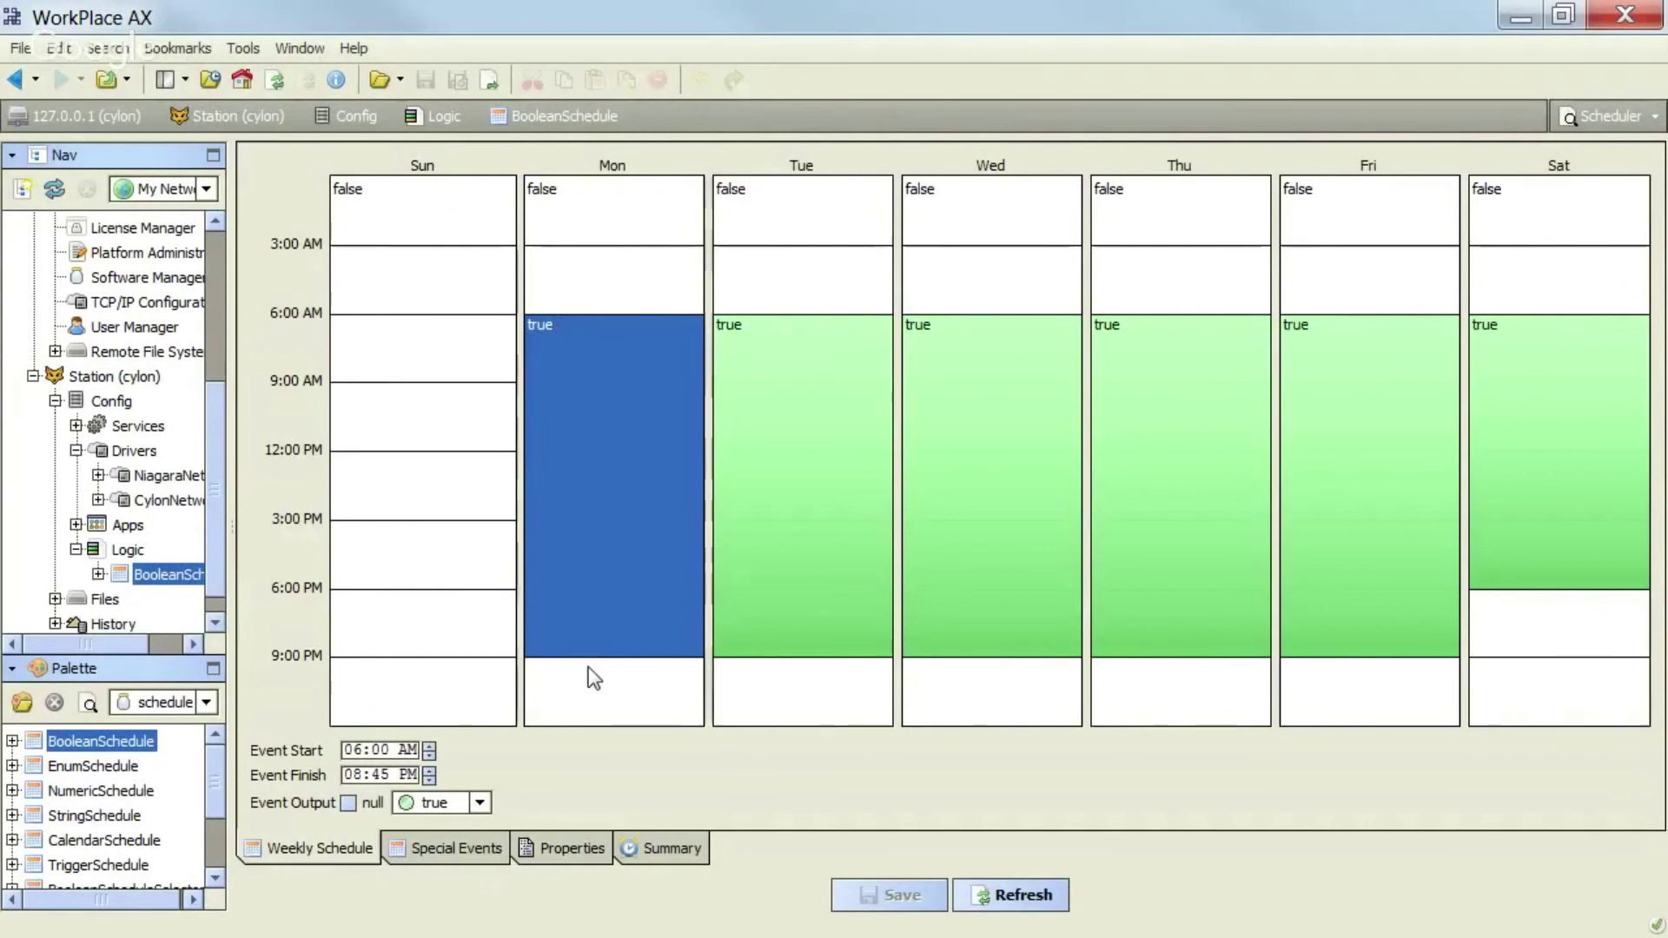
pyautogui.click(457, 848)
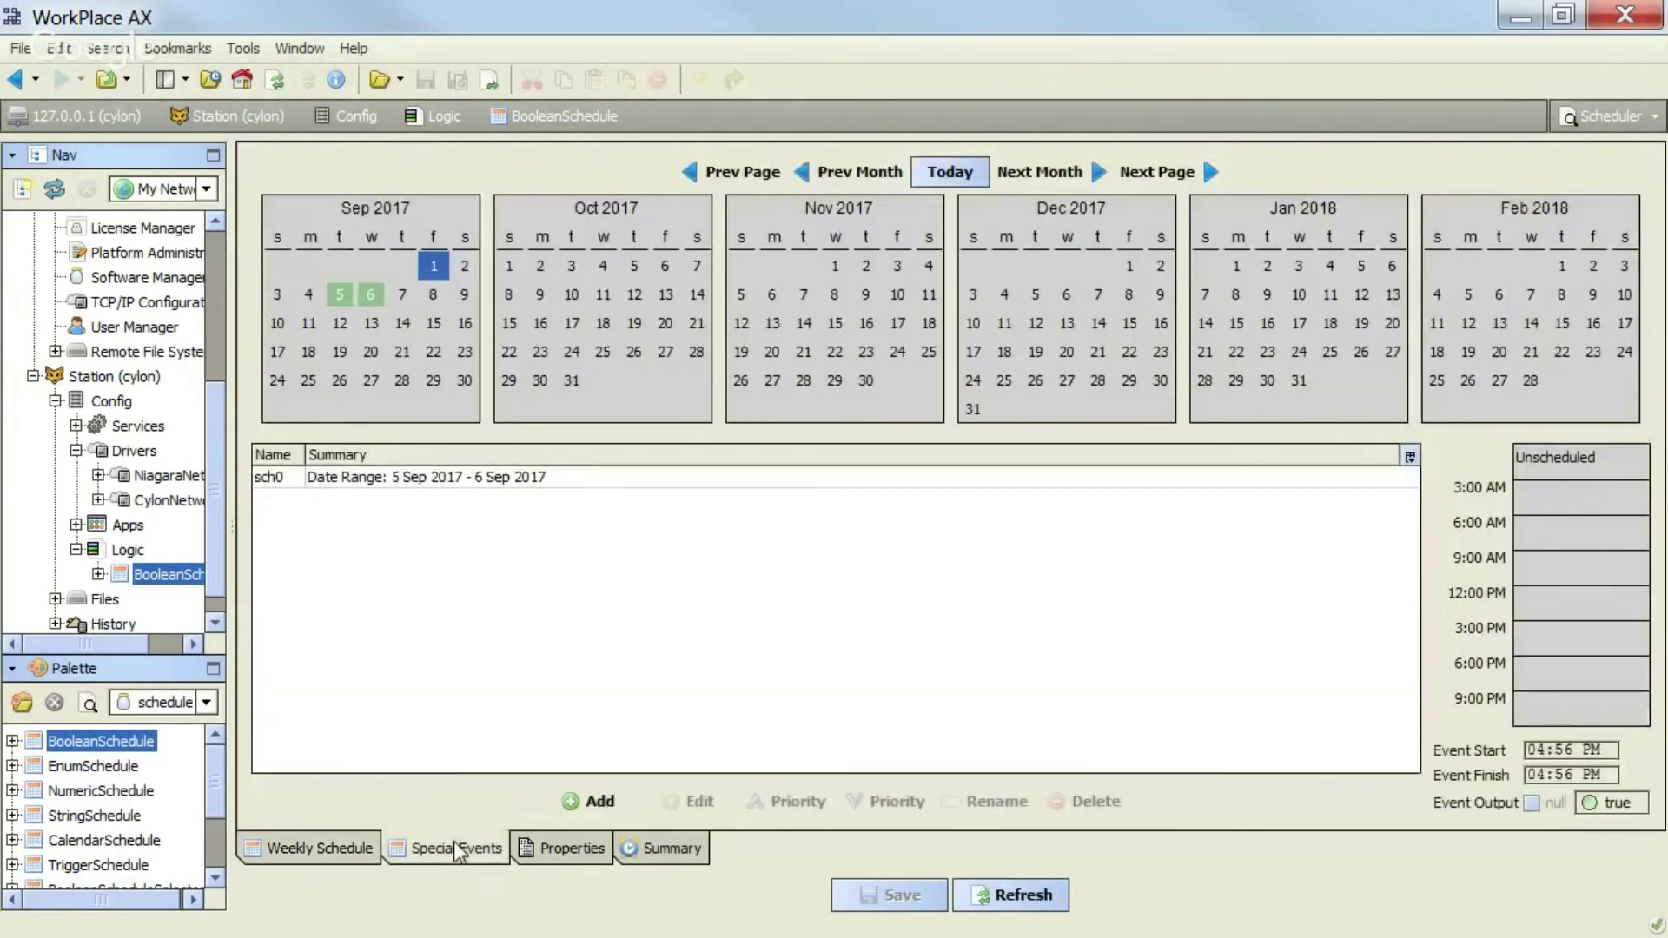
pyautogui.click(412, 486)
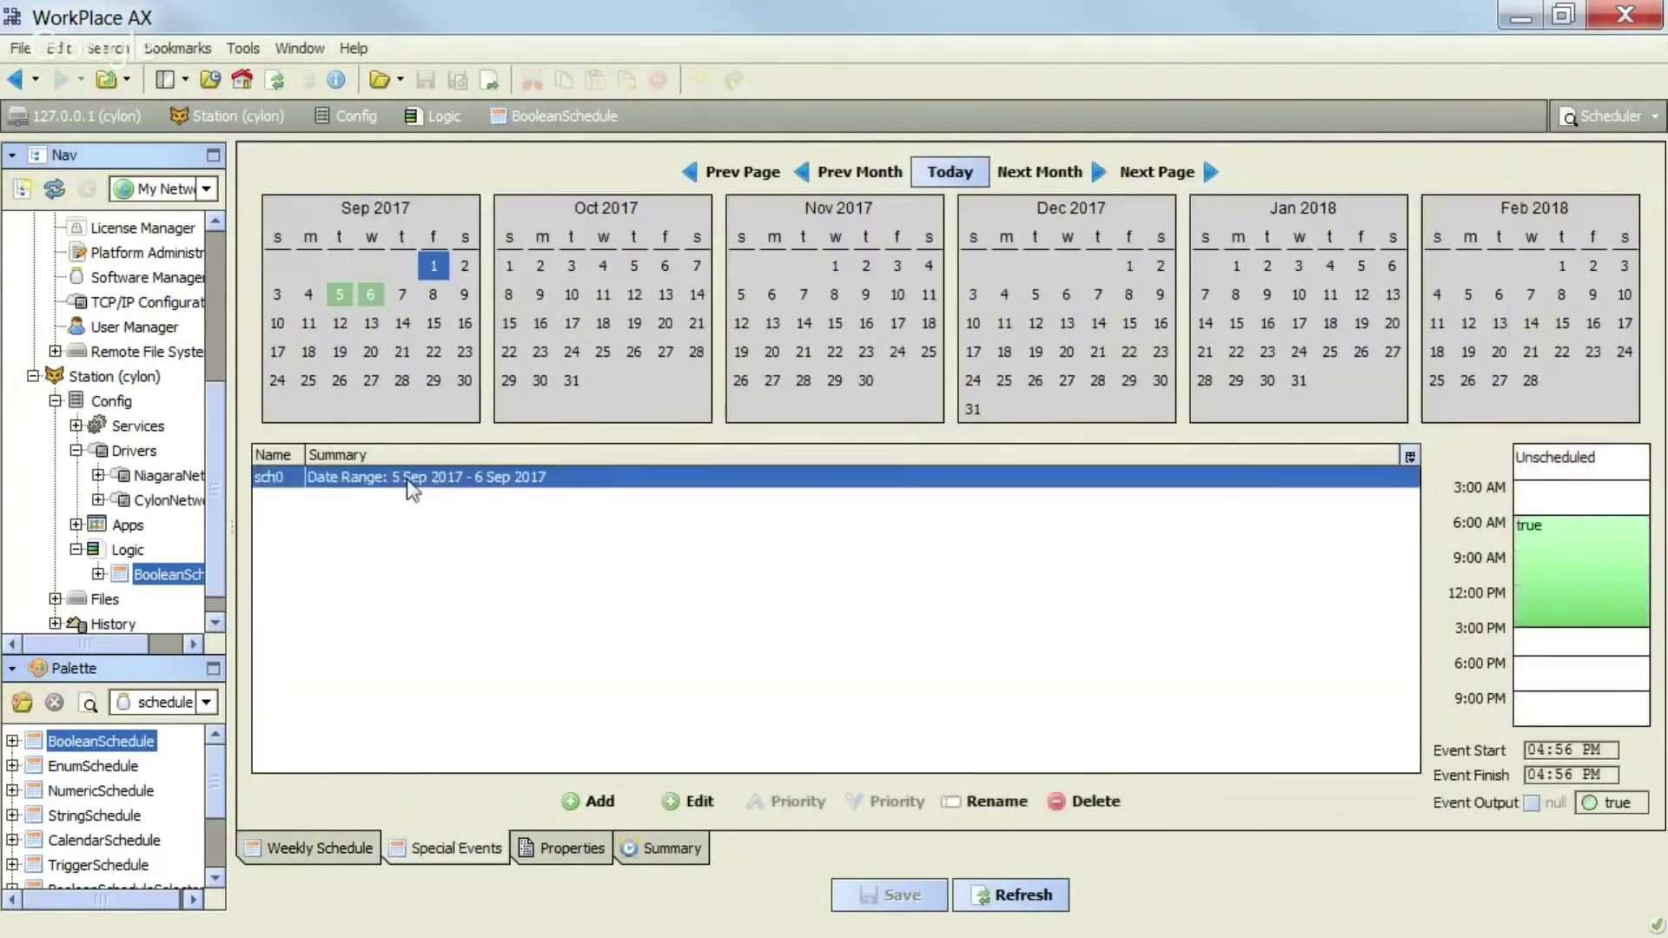
# - Add a Sunday event from 3:00 AM to 6:00 AM with output true to the weekly schedule
pyautogui.click(332, 843)
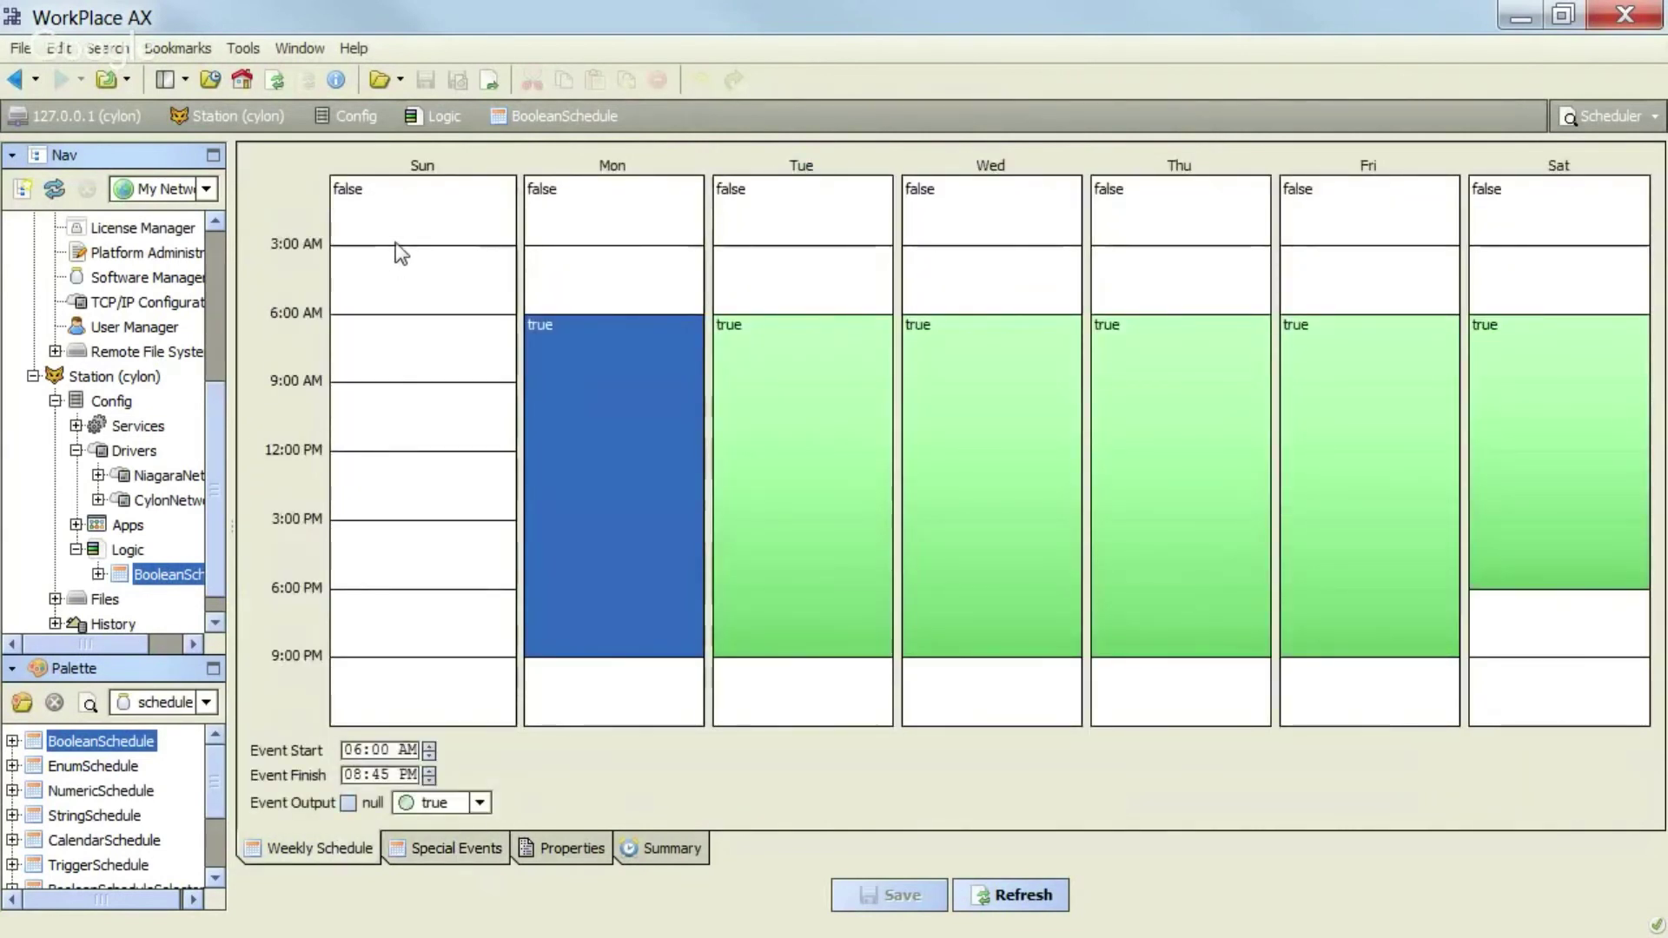
pyautogui.moveTo(402, 253); pyautogui.dragTo(409, 317)
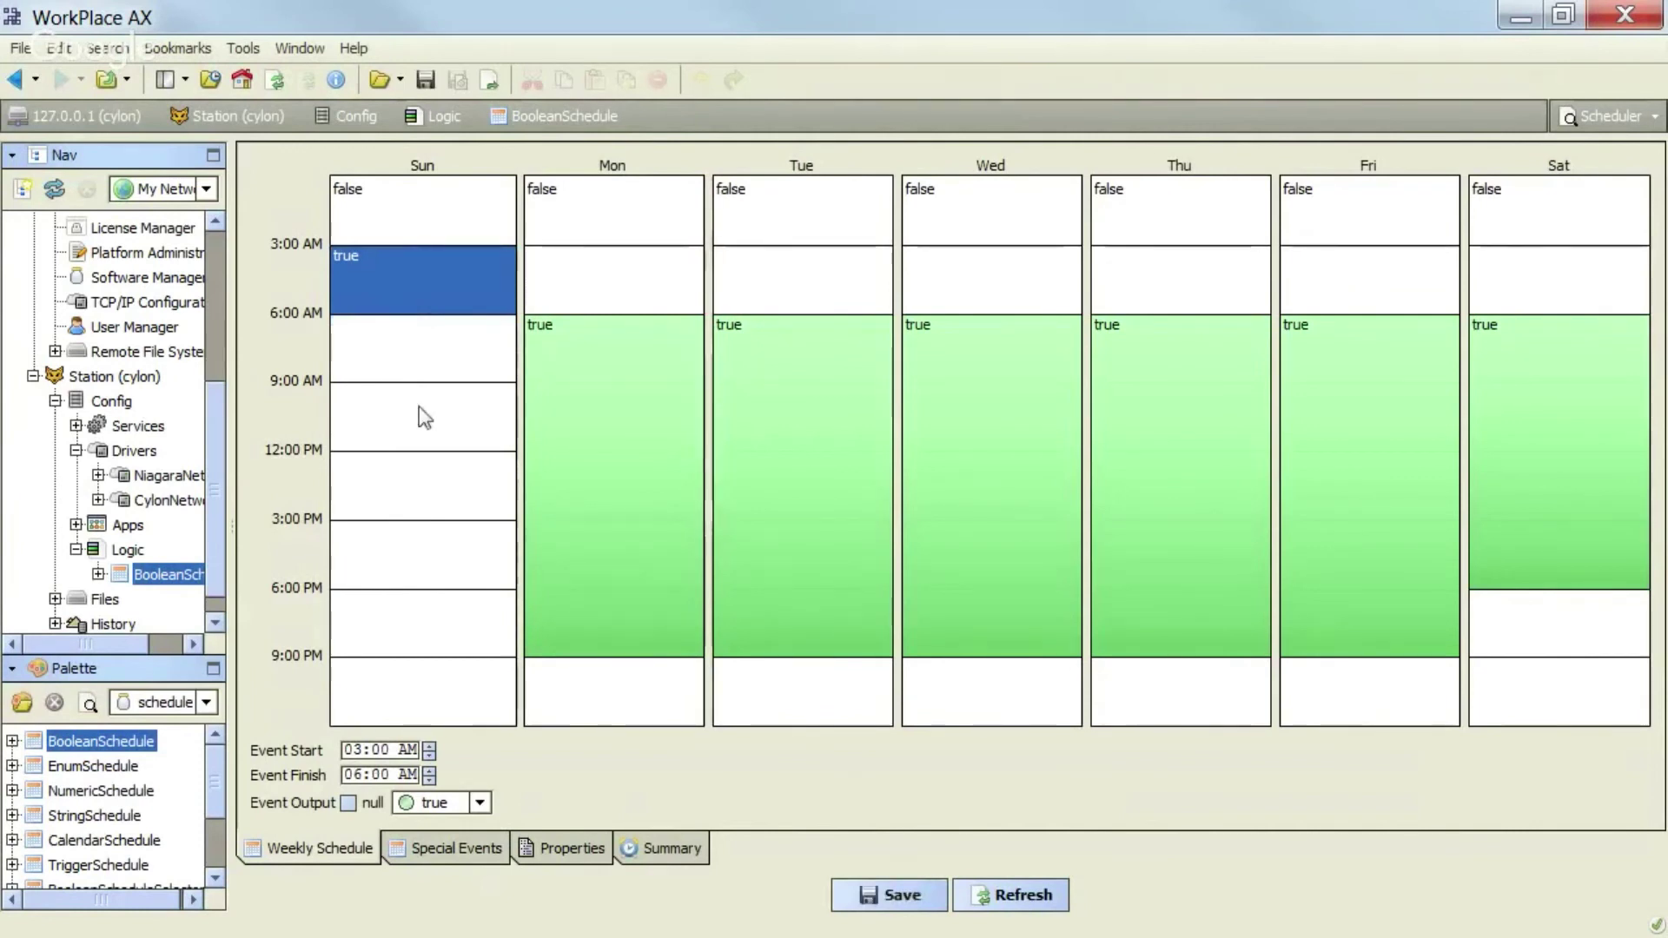
# - Add a special event for 14 Sep 2017 from 9:00 AM to 9:00 PM with output true and save the schedule
pyautogui.click(456, 849)
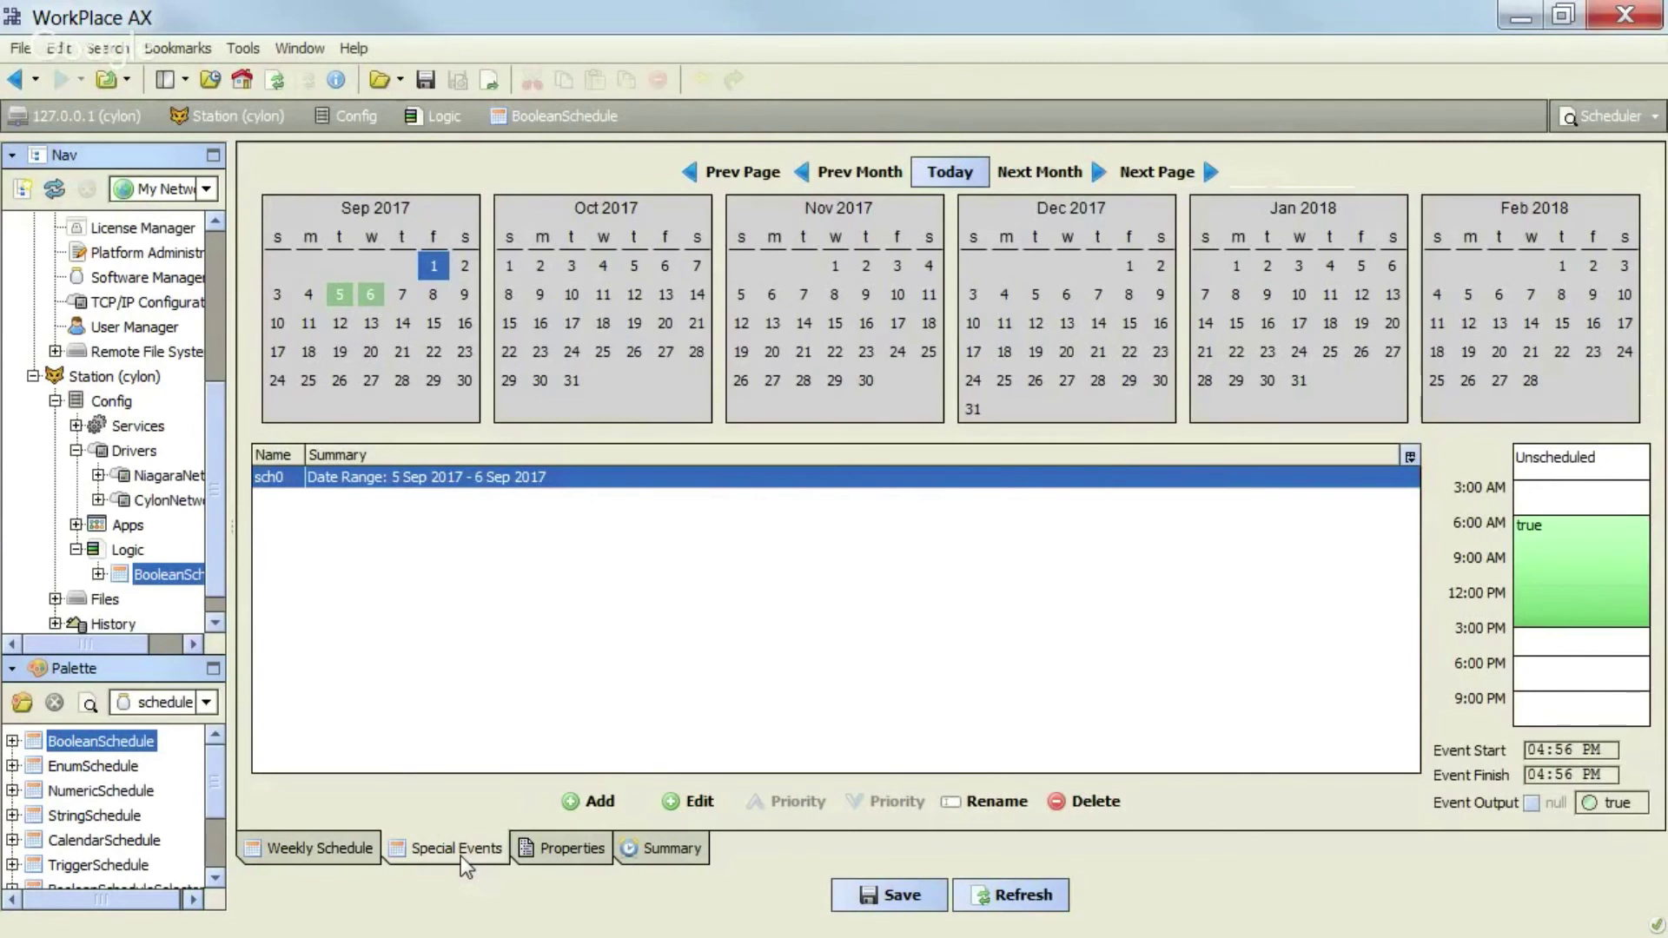
pyautogui.click(591, 802)
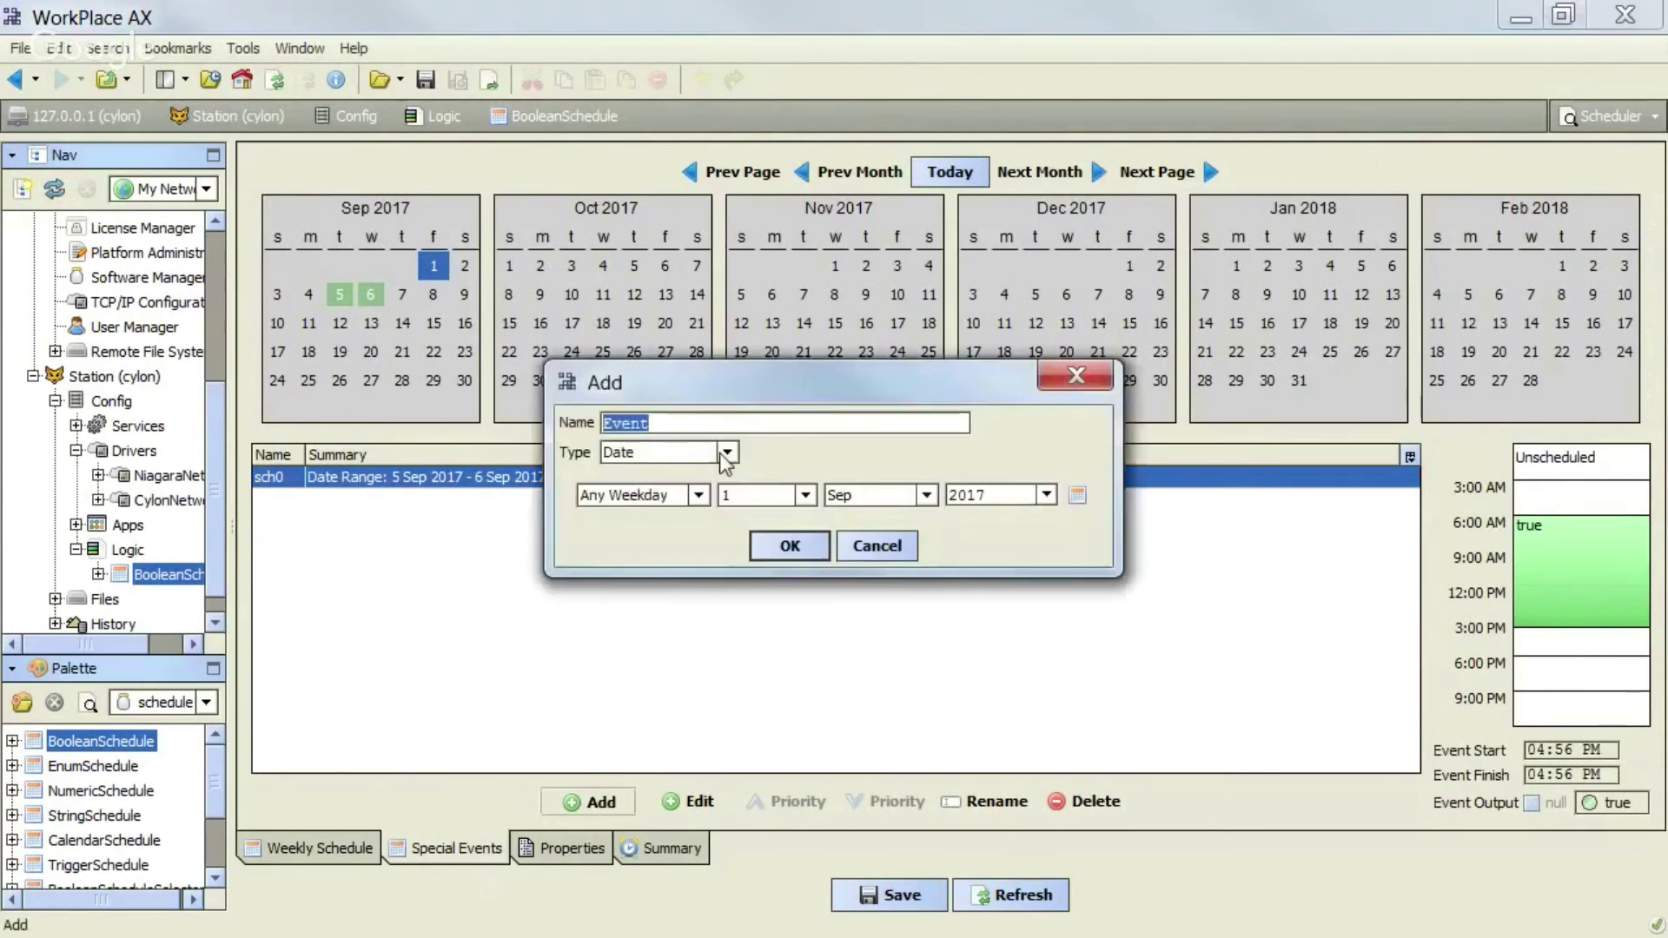
pyautogui.click(806, 495)
pyautogui.click(769, 814)
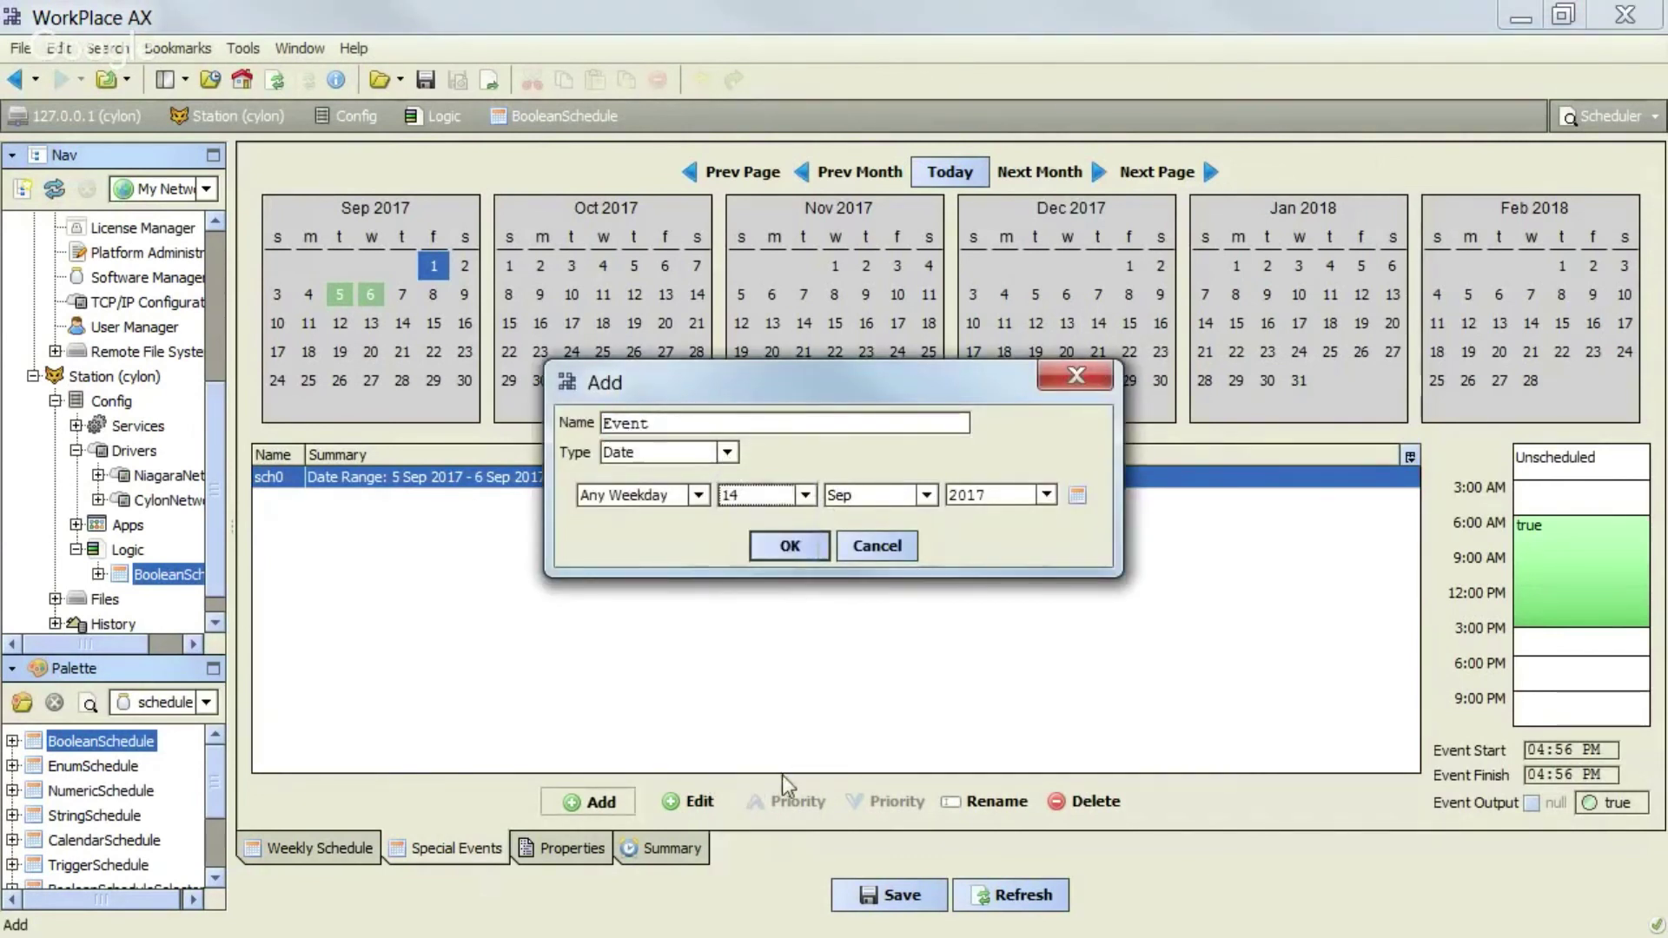
pyautogui.click(789, 547)
pyautogui.moveTo(1601, 556); pyautogui.dragTo(1620, 690)
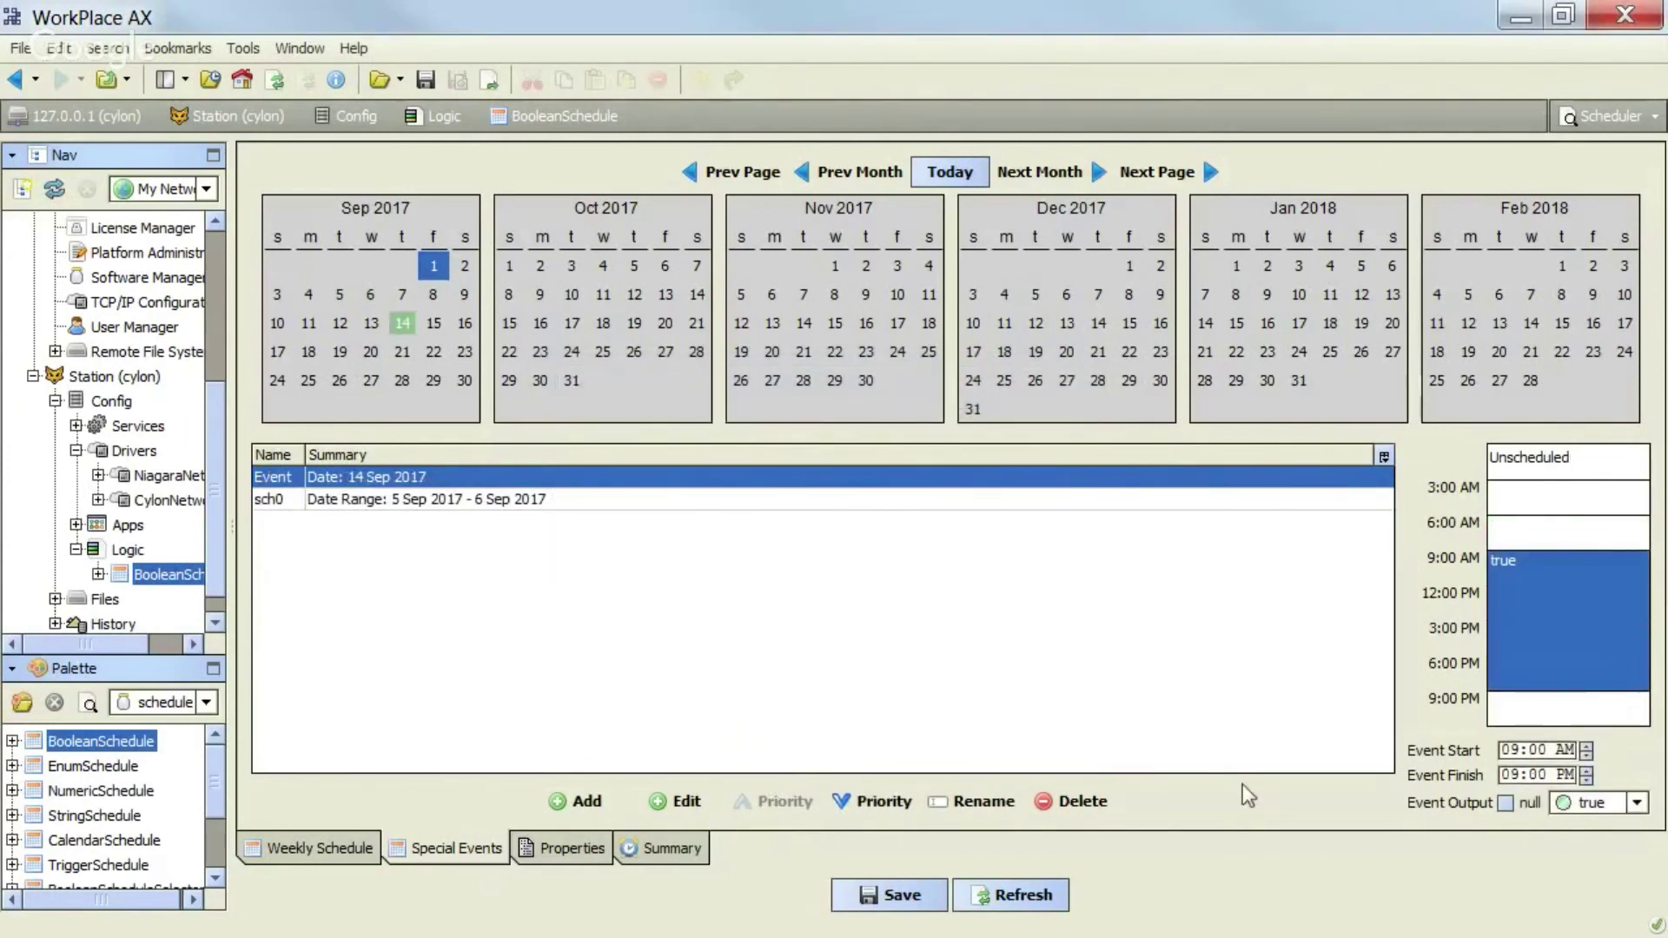
pyautogui.click(903, 900)
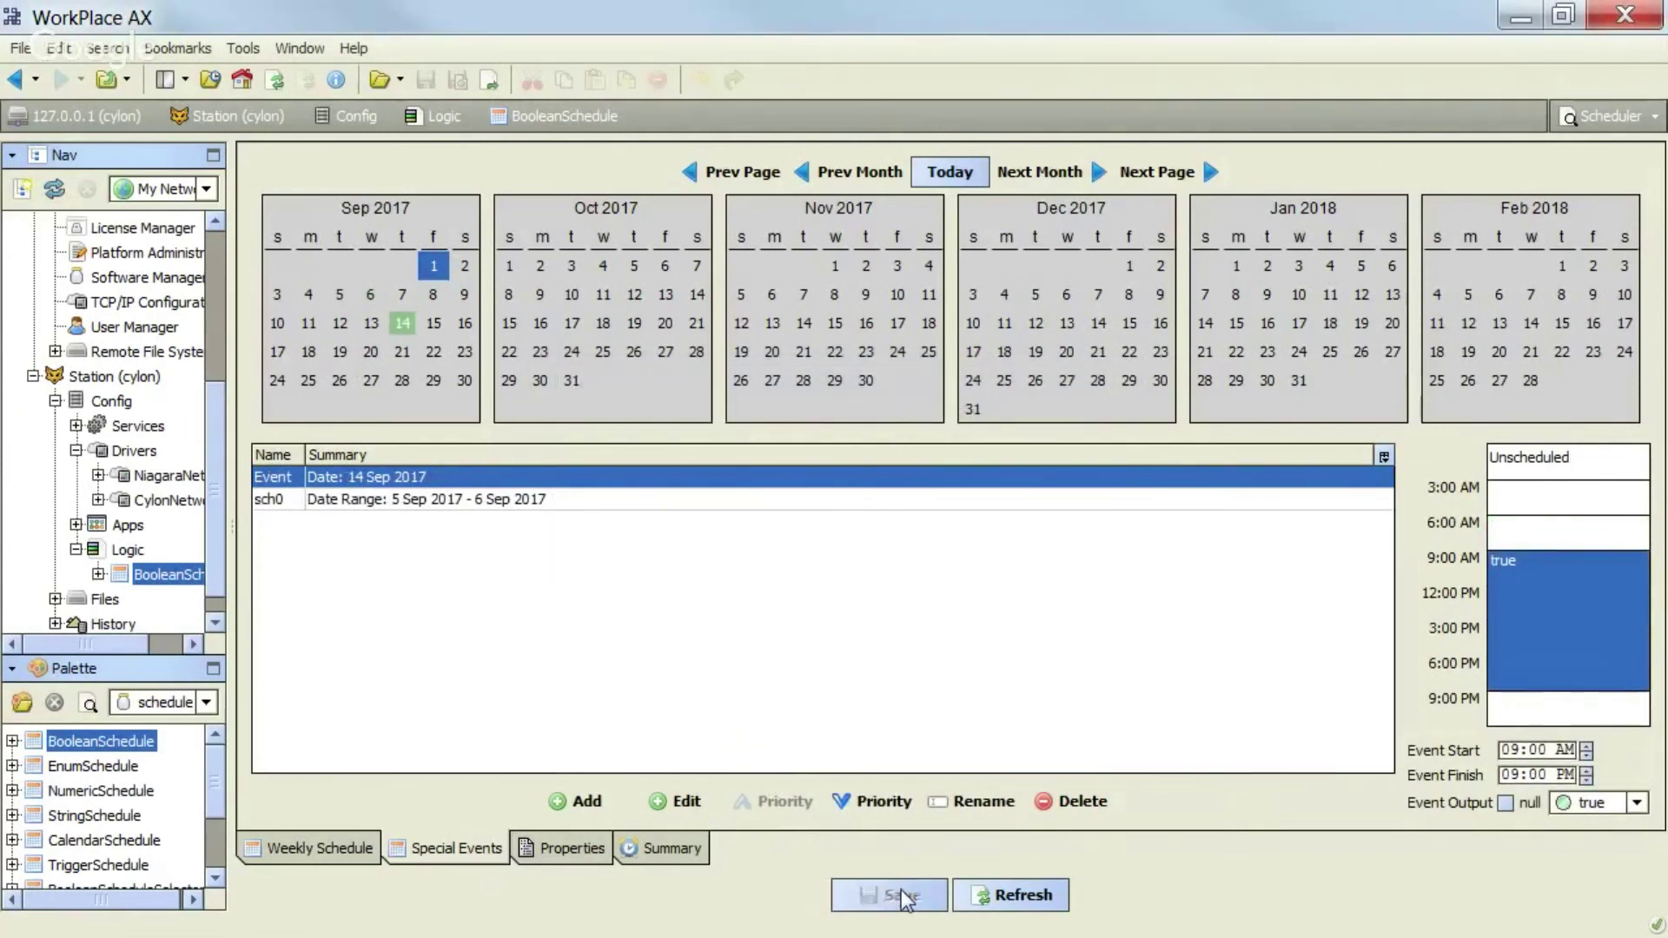
# - Open the Schedules of UC32.net.000 under CylonNetwork and export the AHU Time Schedule to the controller
pyautogui.click(99, 501)
pyautogui.click(119, 525)
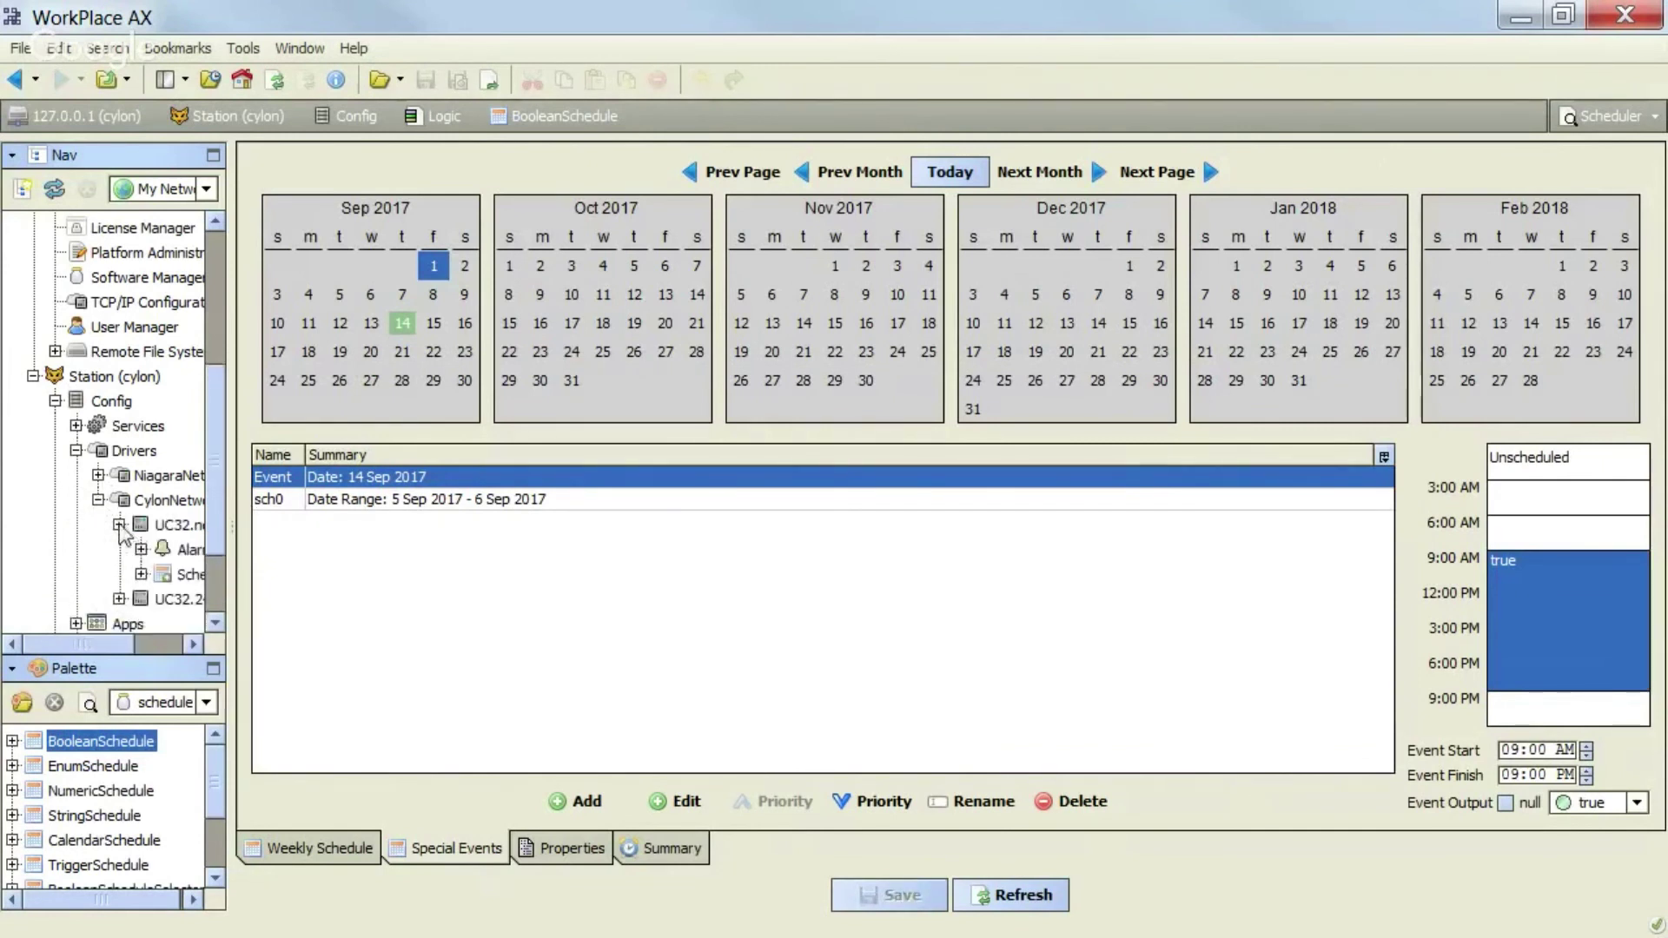
pyautogui.click(141, 574)
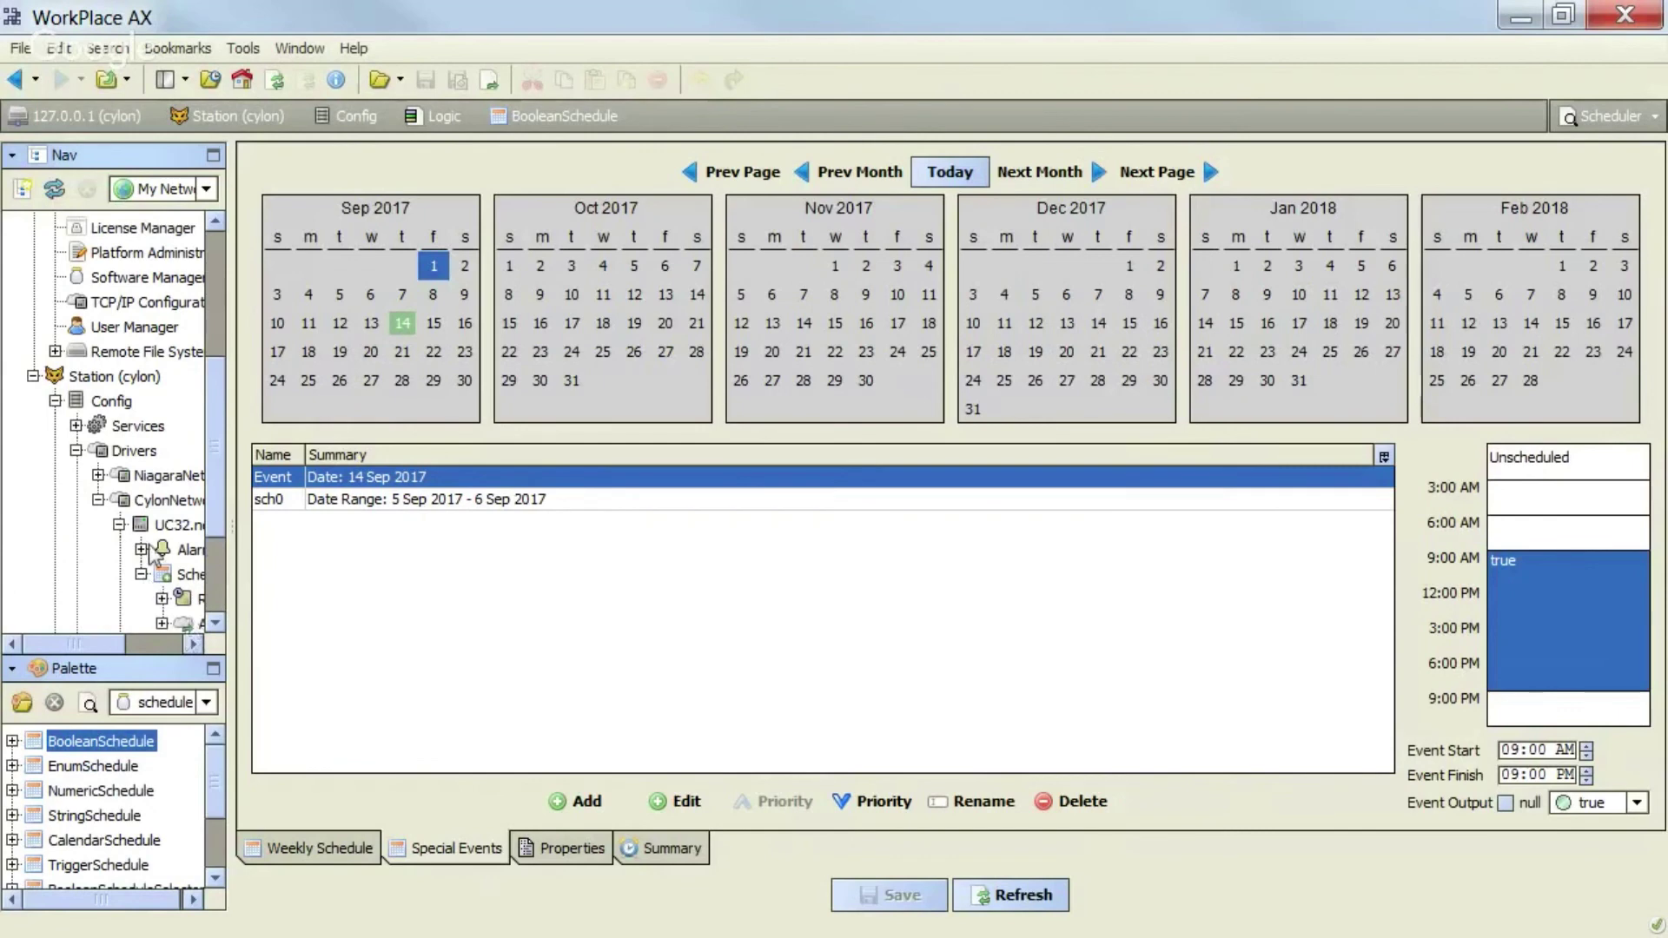
pyautogui.scroll(-2, 155, 556)
pyautogui.moveTo(232, 545); pyautogui.dragTo(253, 546)
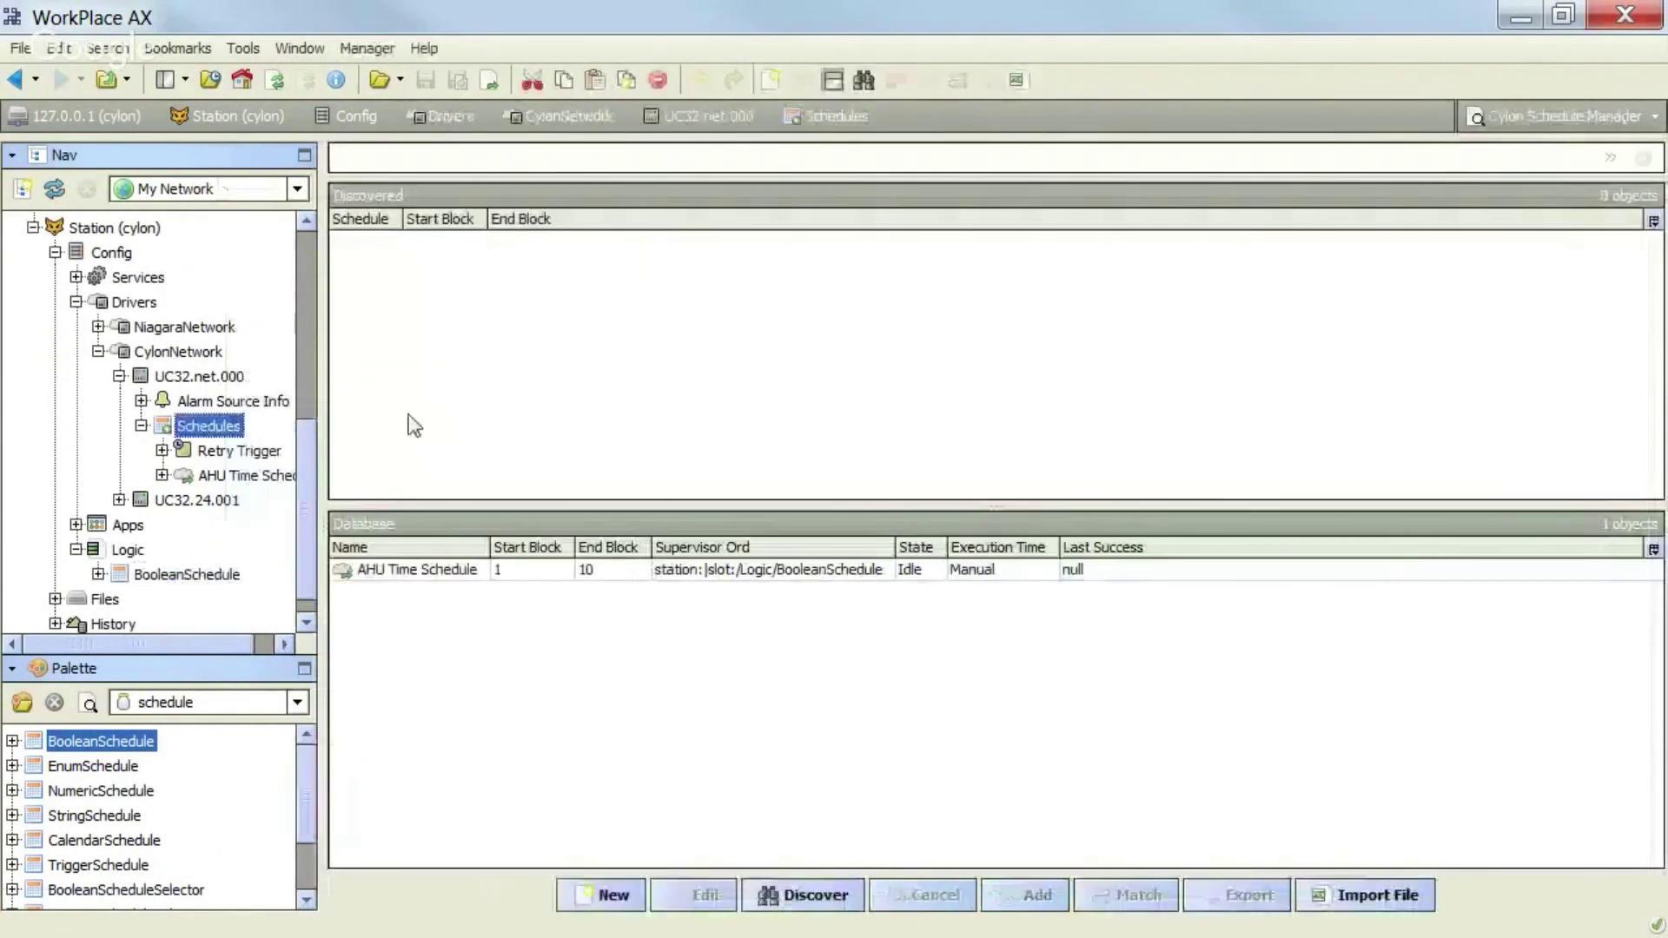
pyautogui.click(477, 571)
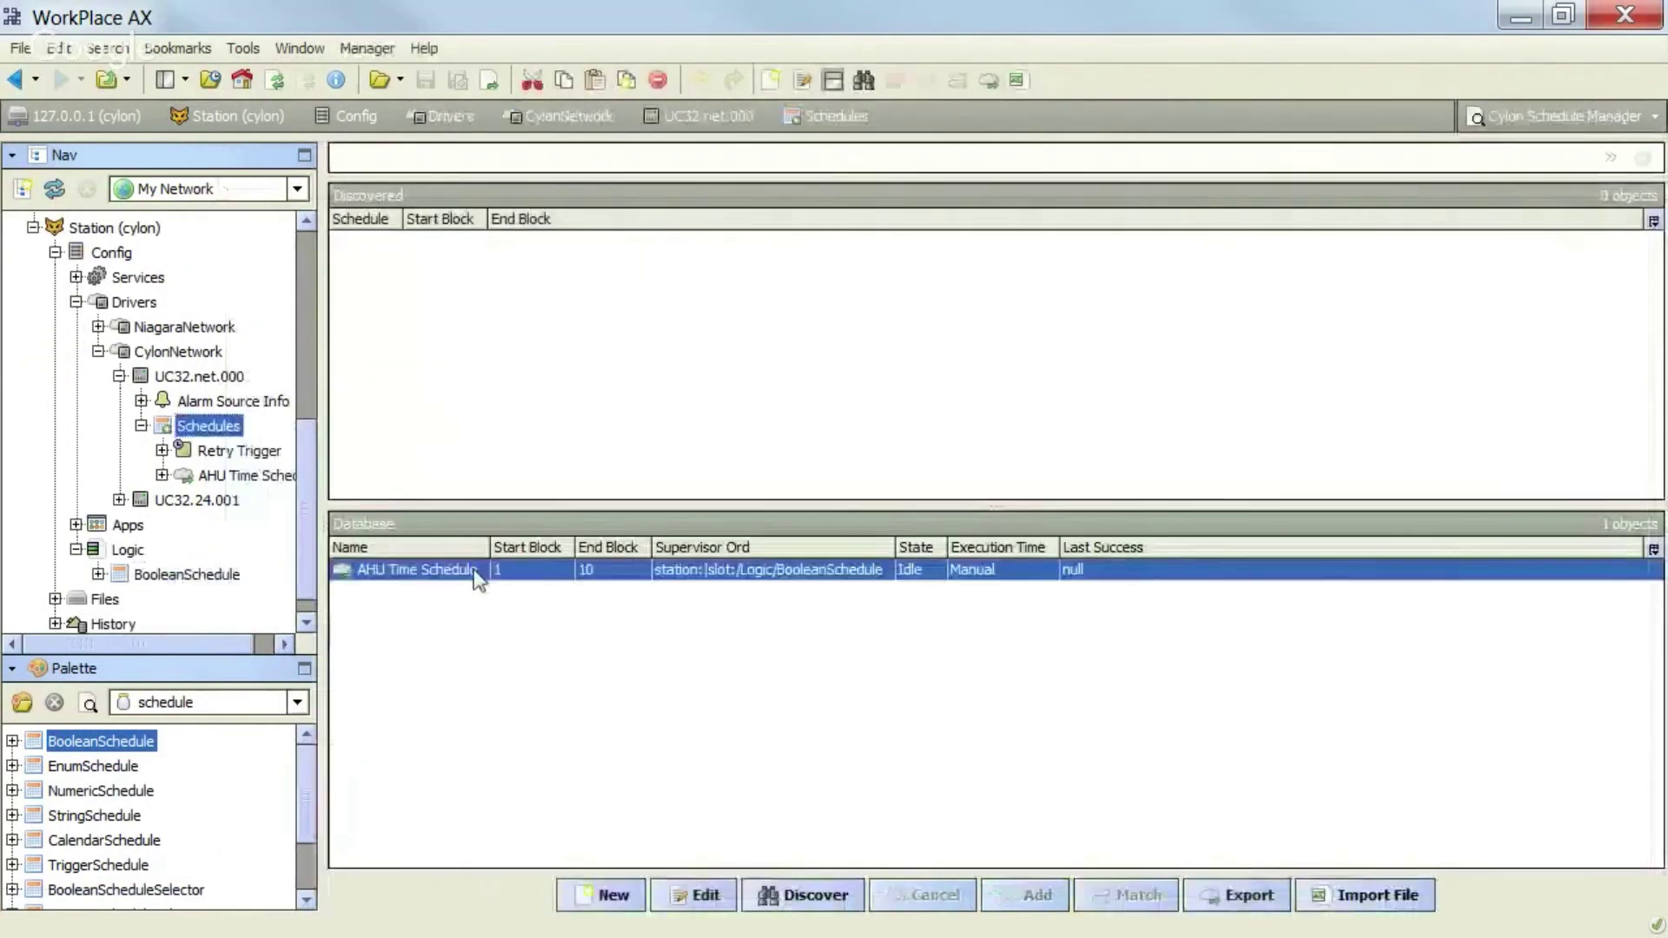
pyautogui.click(1224, 902)
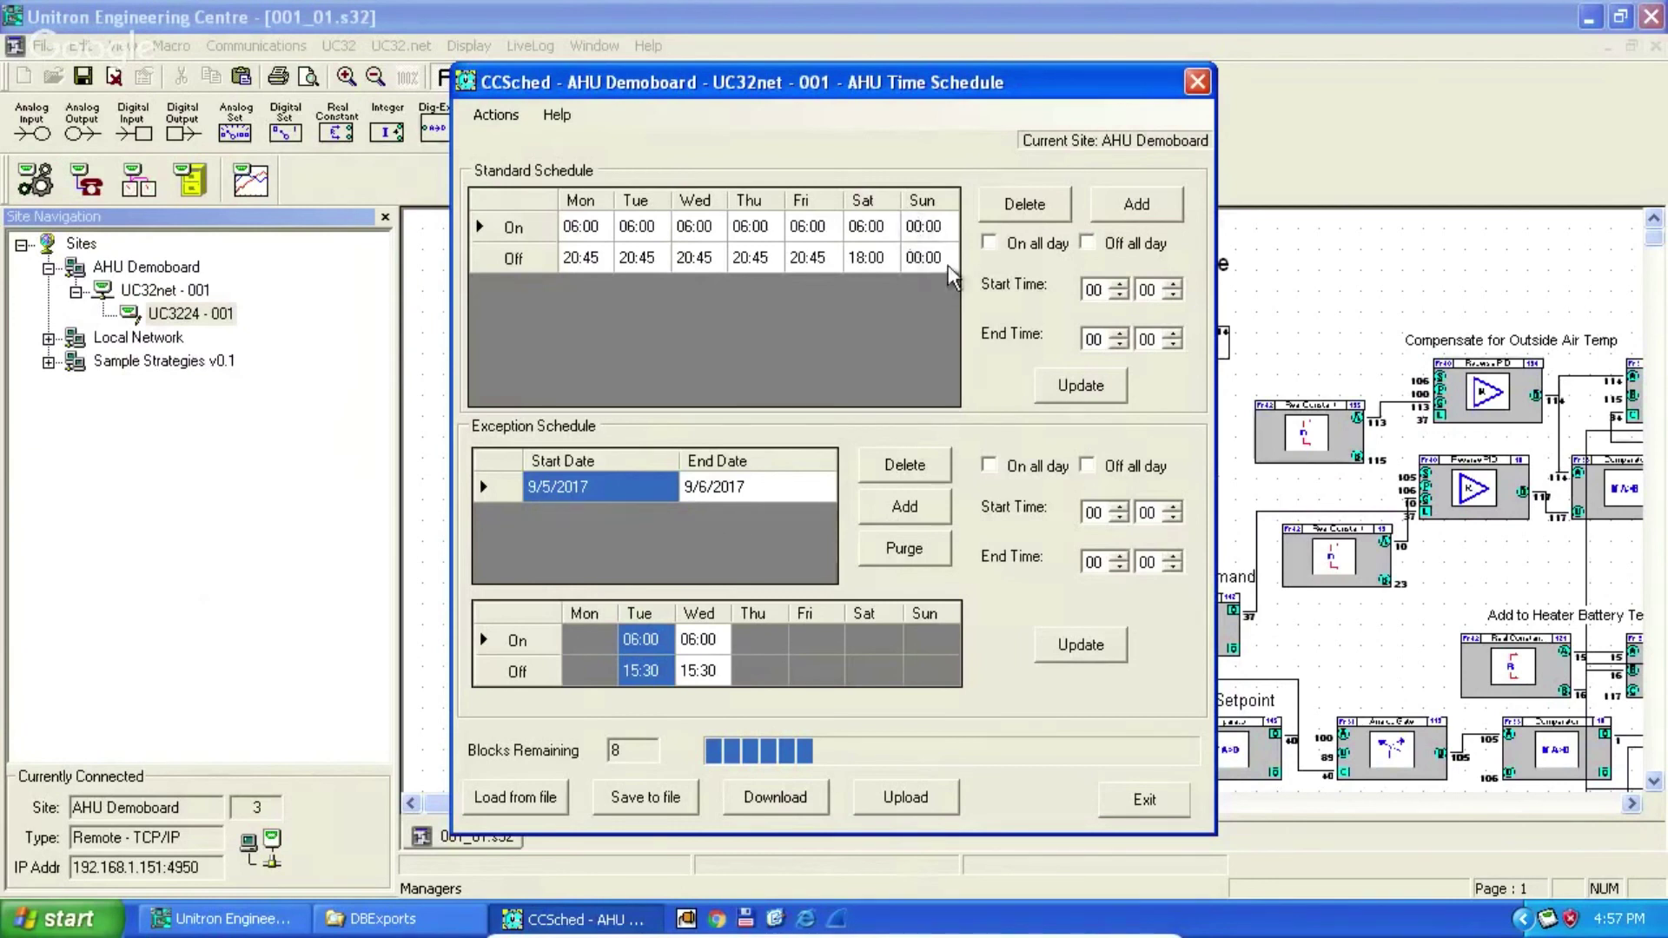
# - Upload the AHU Time Schedule from the controller in CCSched to check its standard and exception times, and return to WorkPlace AX
pyautogui.click(906, 797)
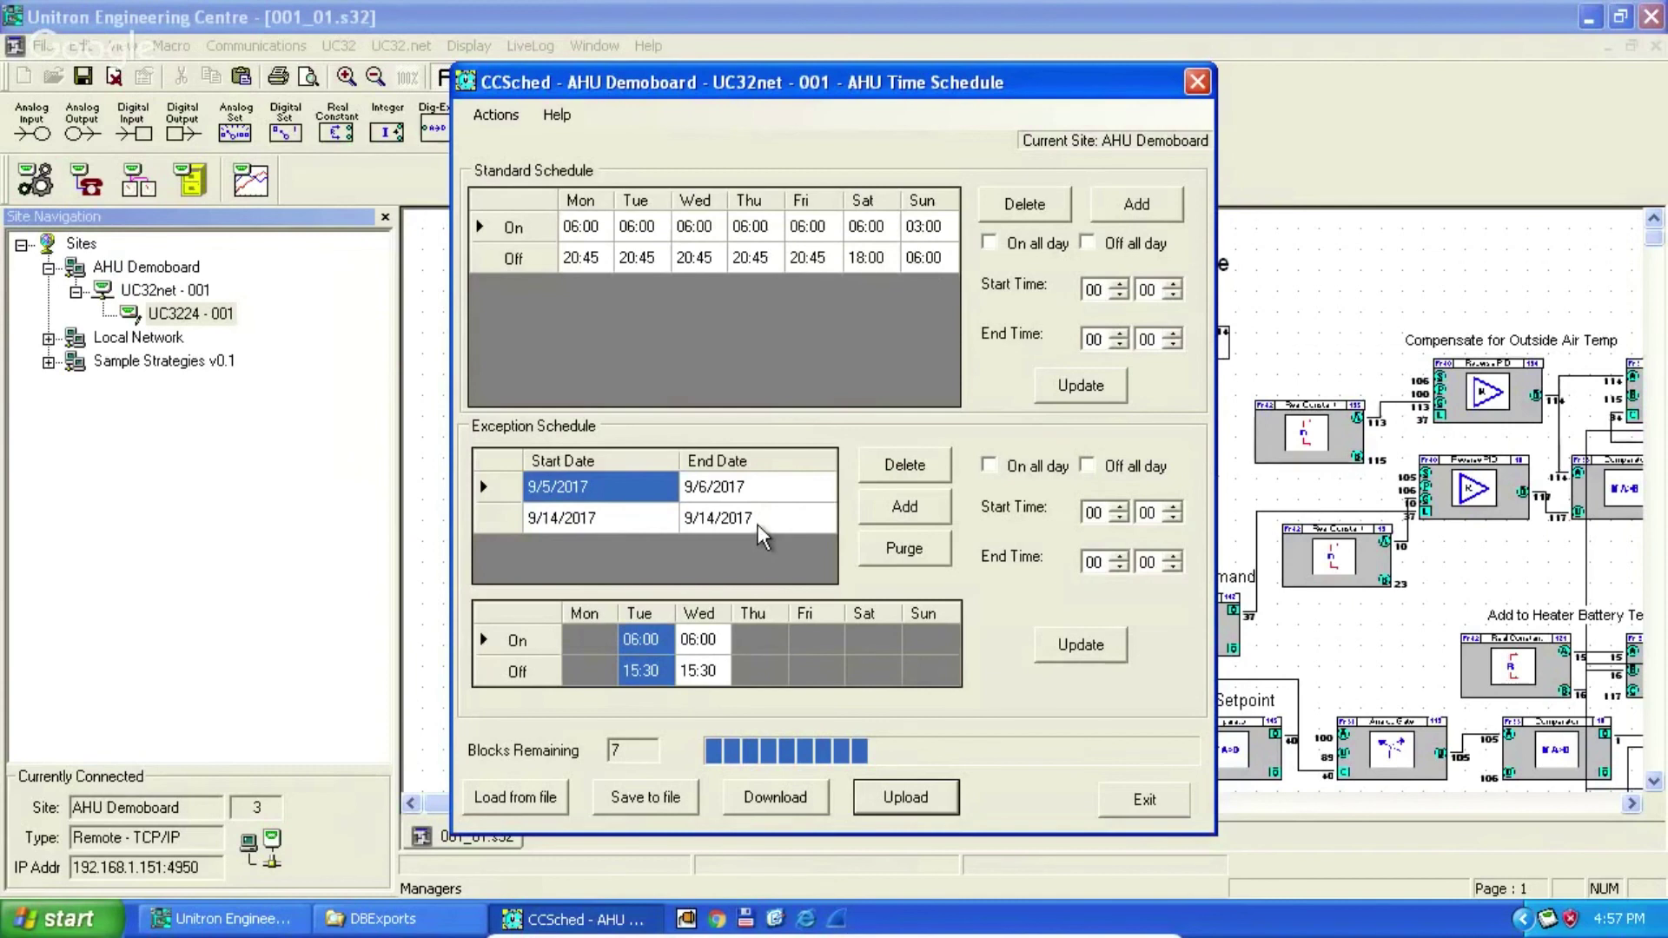
pyautogui.hotkey('alt', 'Tab')
pyautogui.press('Tab')
pyautogui.press('Tab')
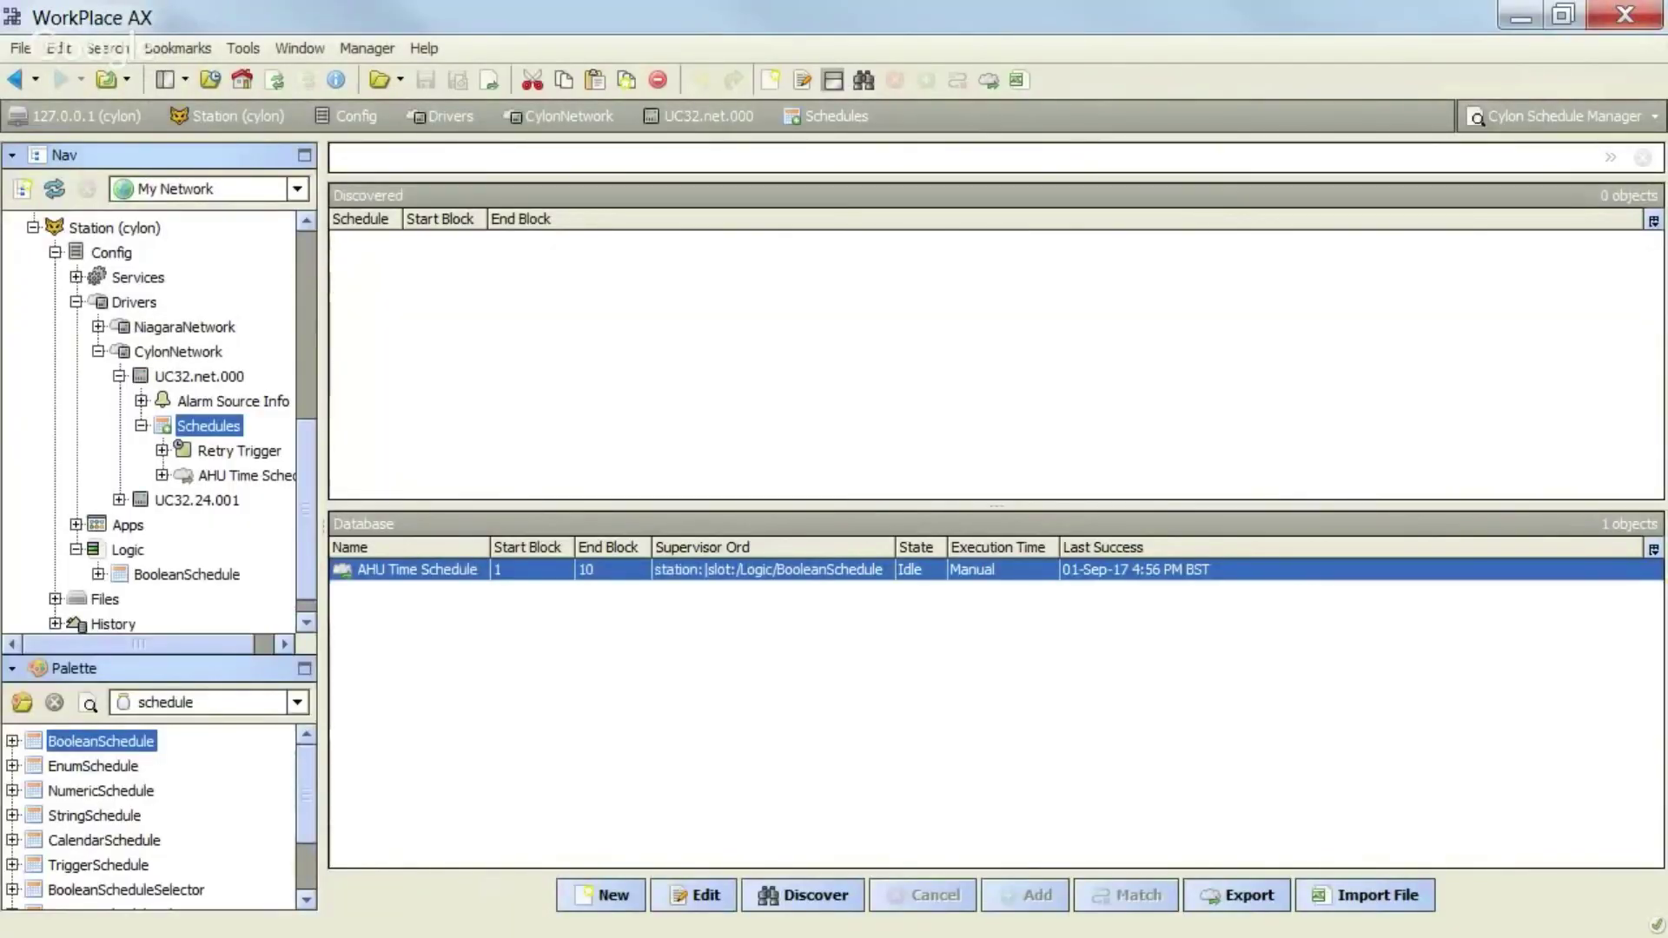
# - Open the Cylon1 view of the Logic folder
pyautogui.rightClick(126, 550)
pyautogui.moveTo(271, 300)
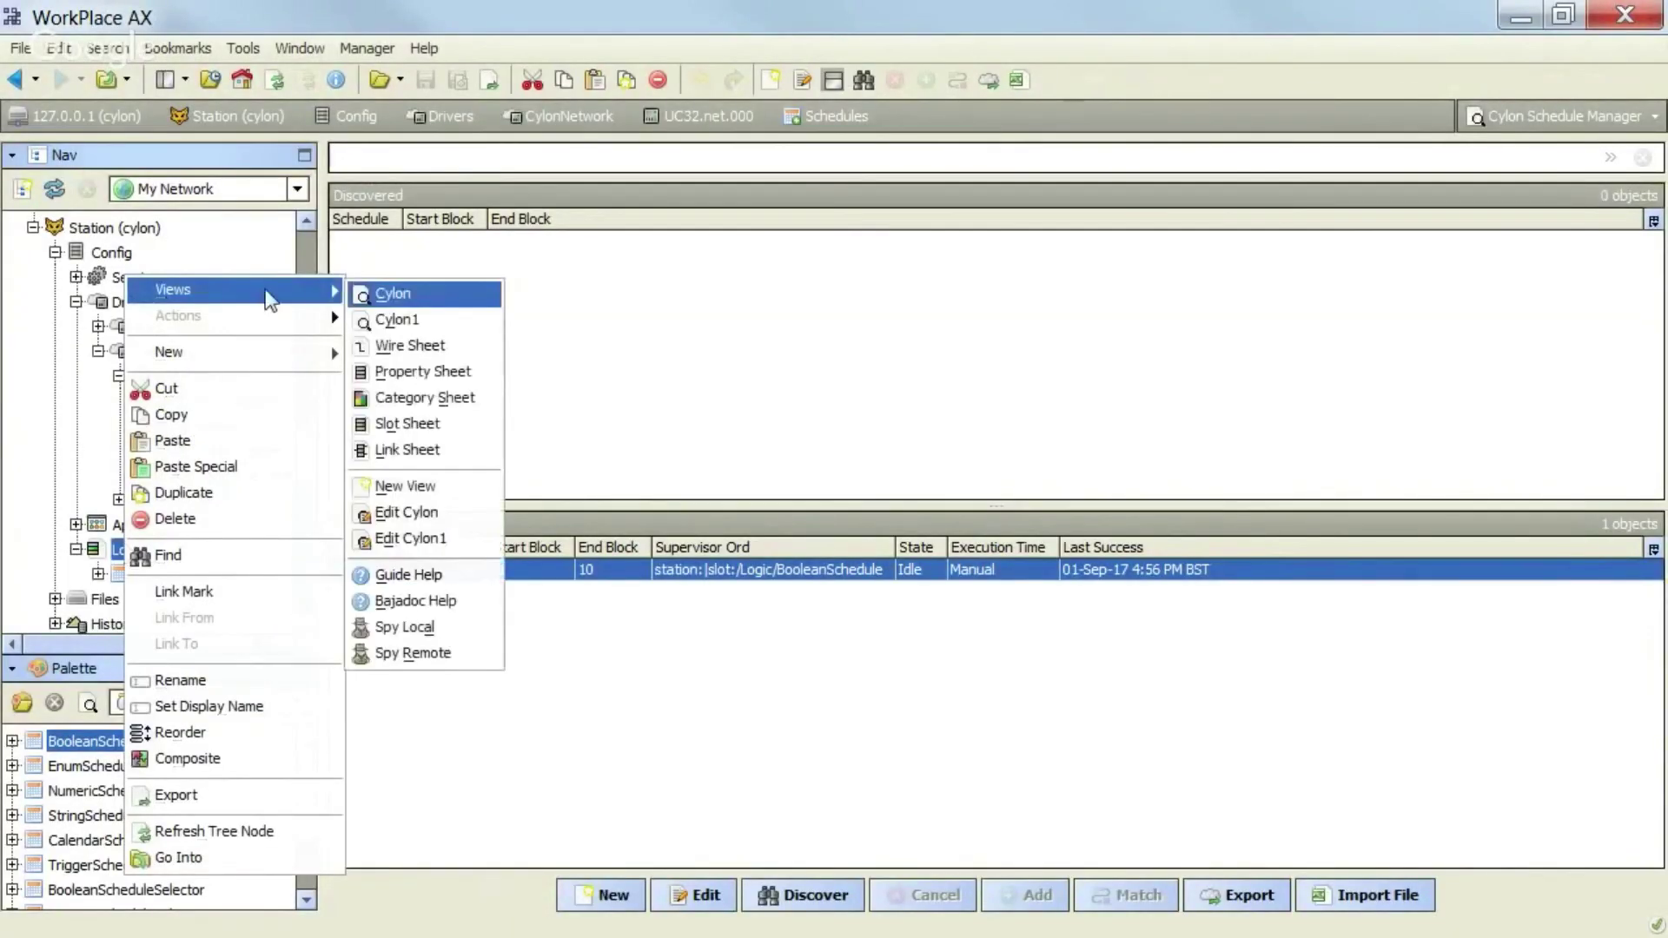
pyautogui.click(426, 319)
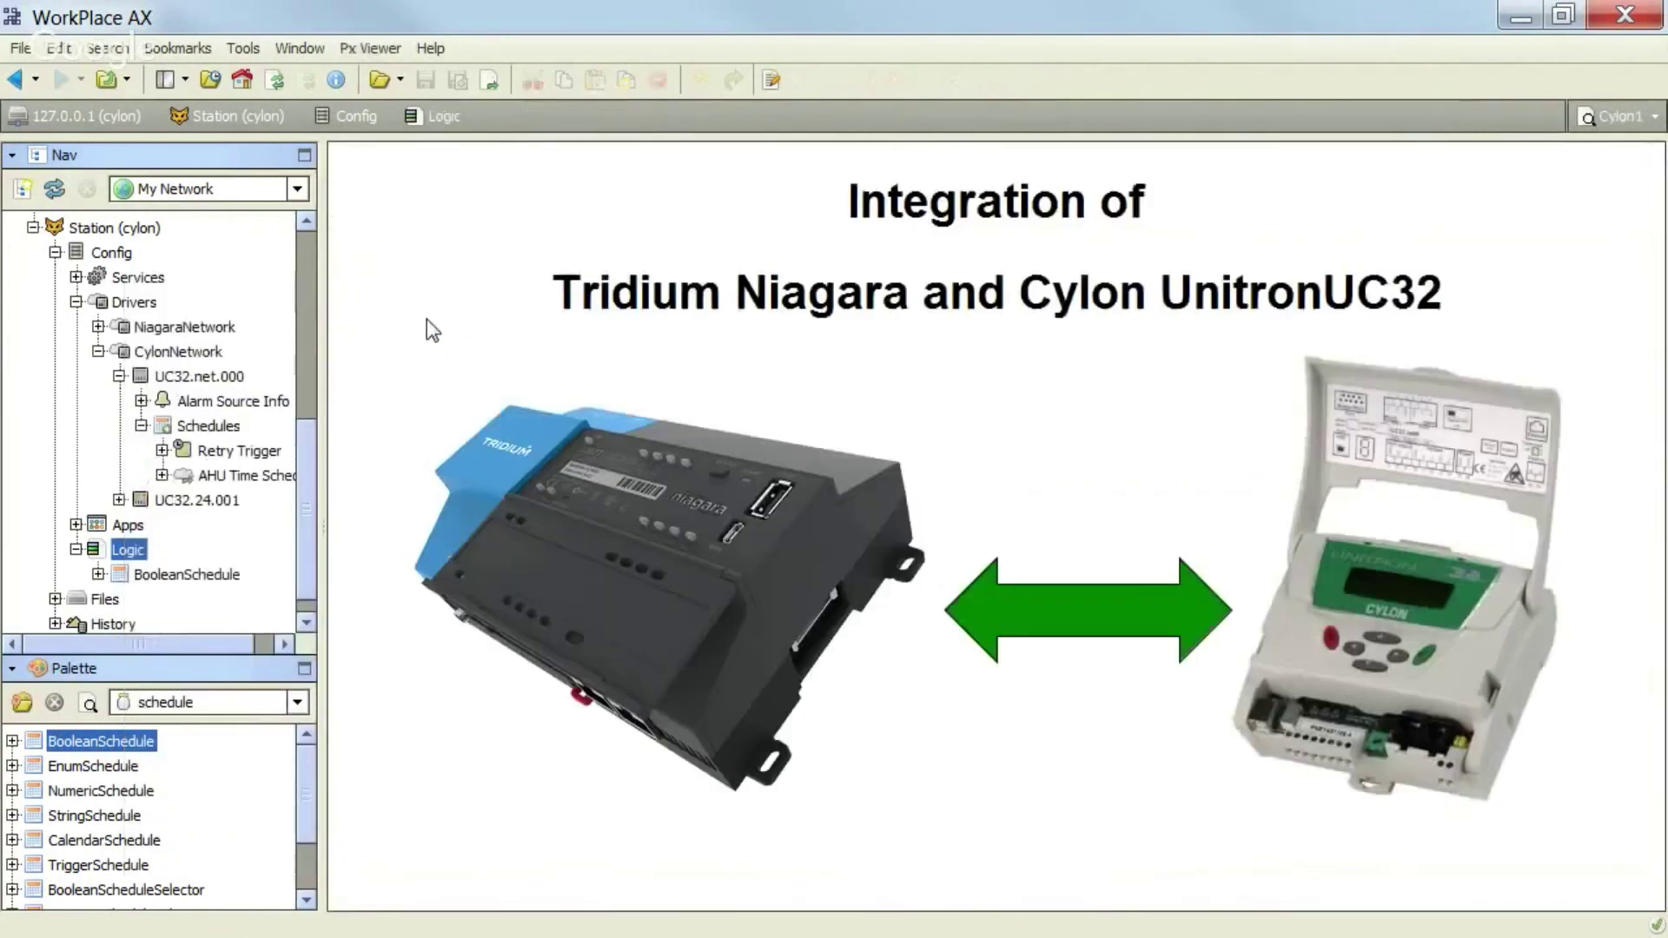